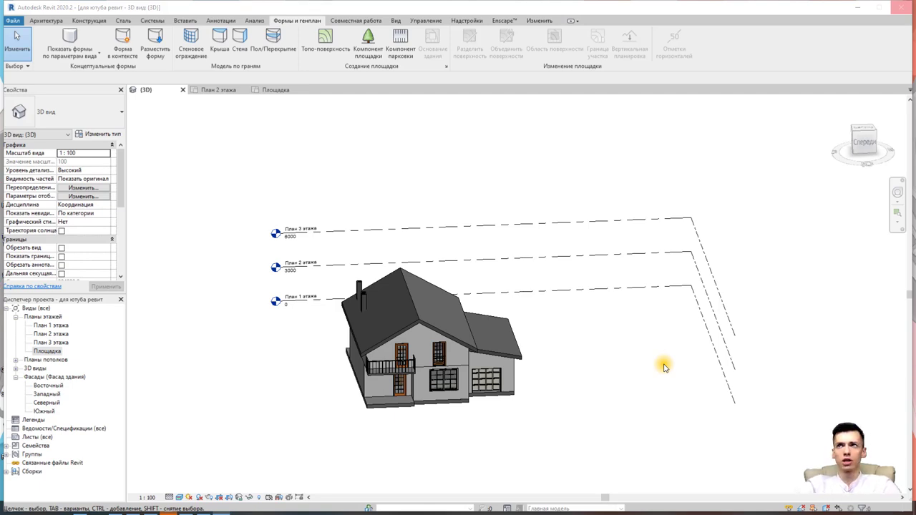
Open the Площадка site plan from Планы этажей, showing the house gridlines with site tools available.
click(662, 365)
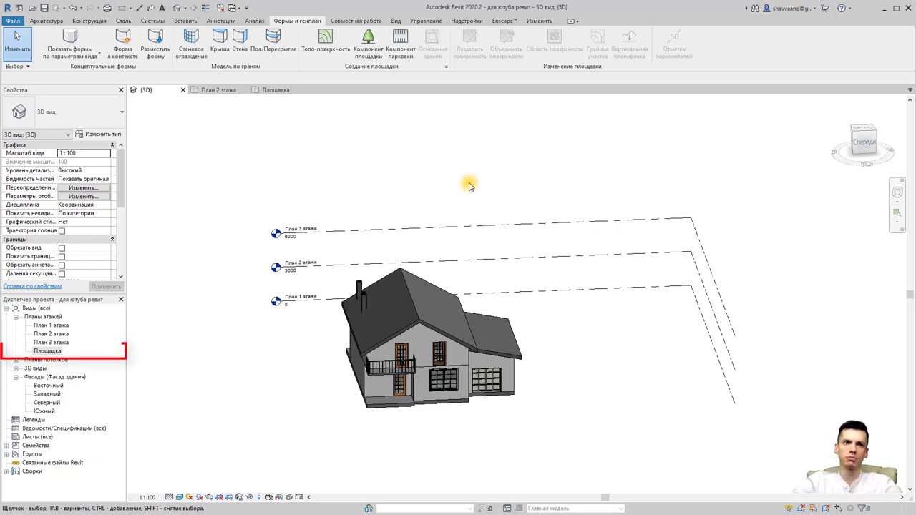
double_click(57, 352)
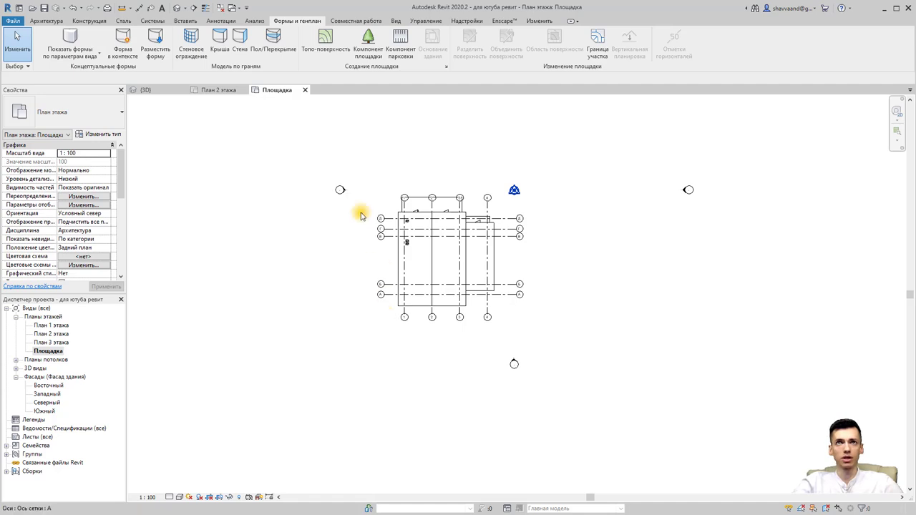
click(308, 21)
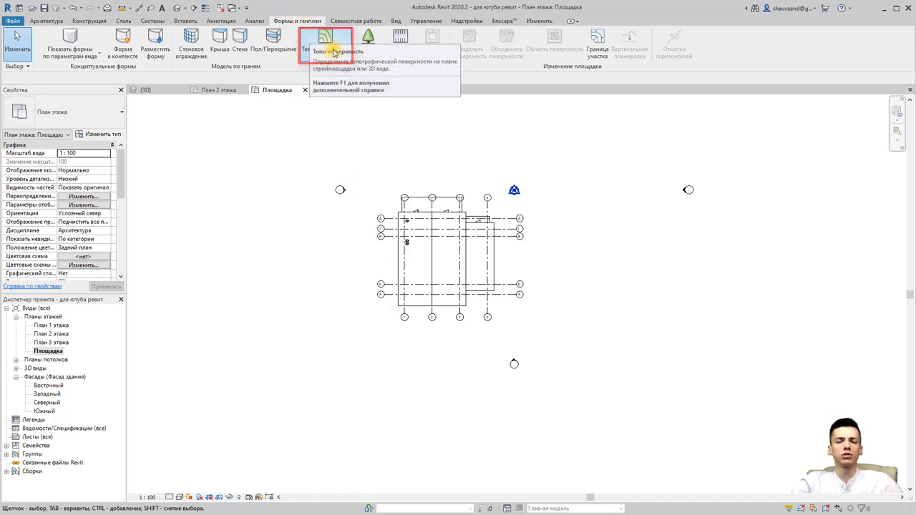
mouse_move(325, 43)
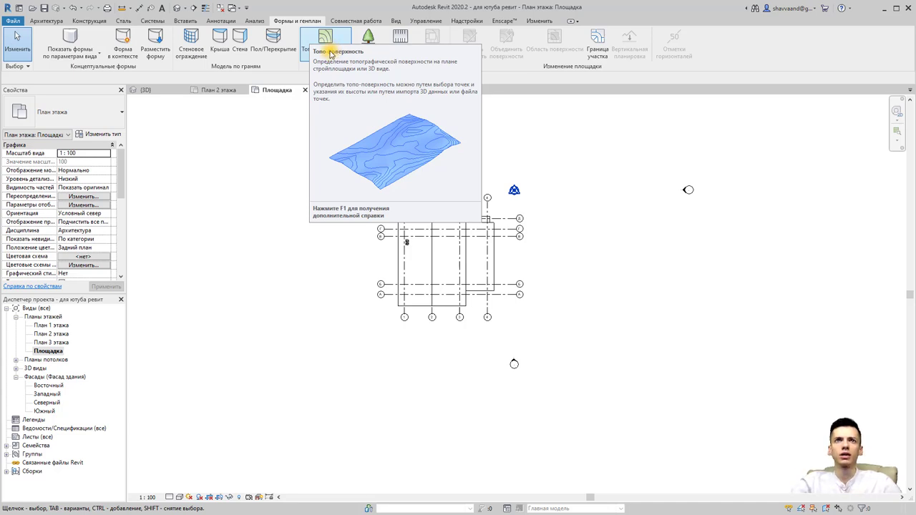
Start a new topographic surface with new point elevation set to -100.0 absolute.
click(329, 53)
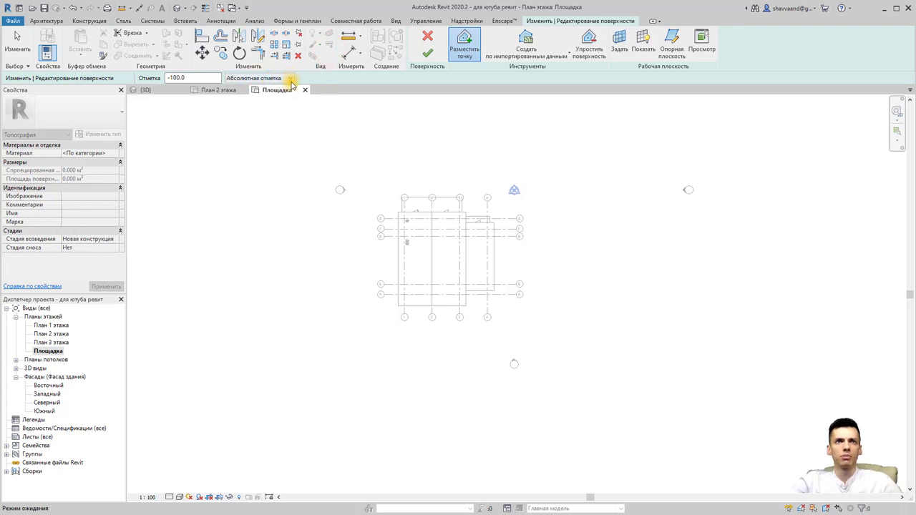
double_click(202, 80)
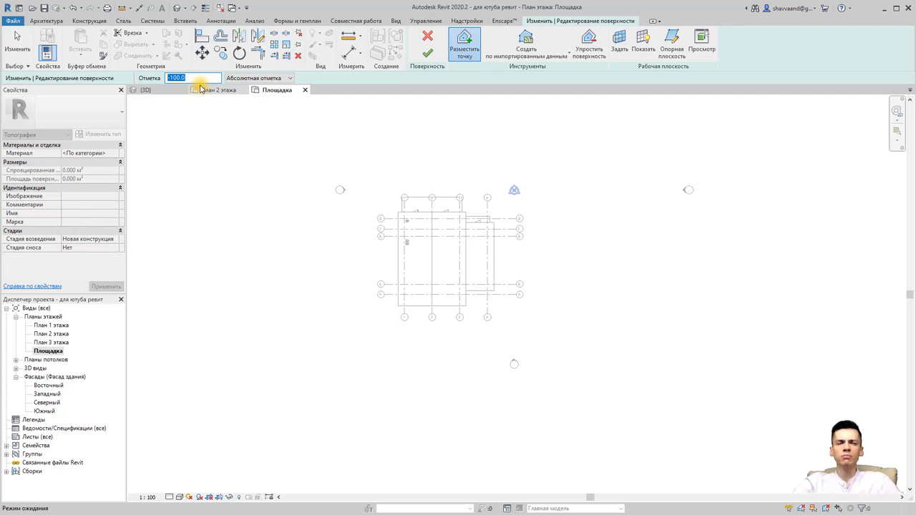
middle_drag(194, 141, 186, 191)
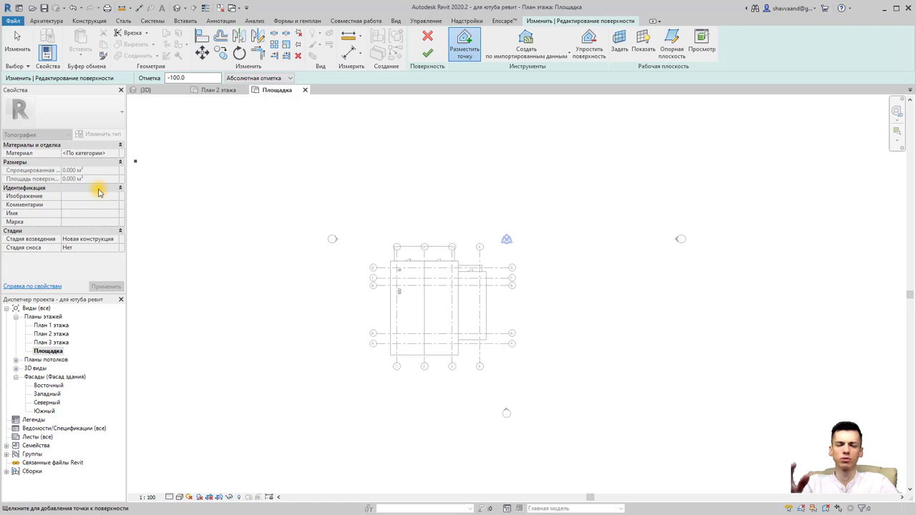
Place four corner points around the house, outlining a 3162.453 m² toposurface.
click(237, 139)
click(615, 146)
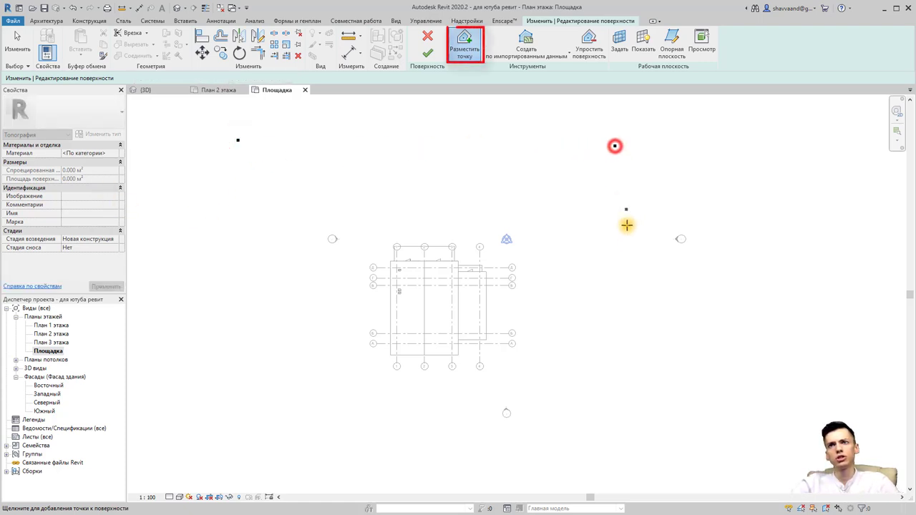
scroll(626, 225, down, 2)
scroll(581, 279, down, 1)
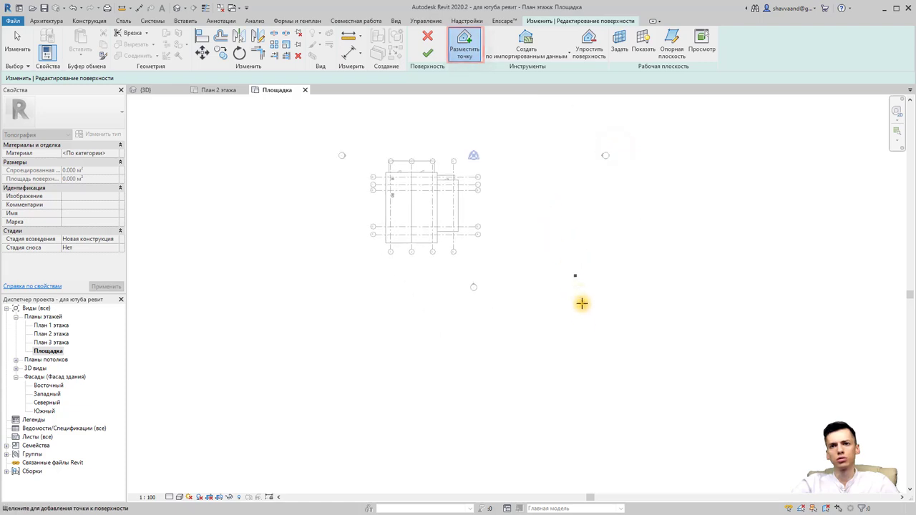
click(594, 360)
click(256, 362)
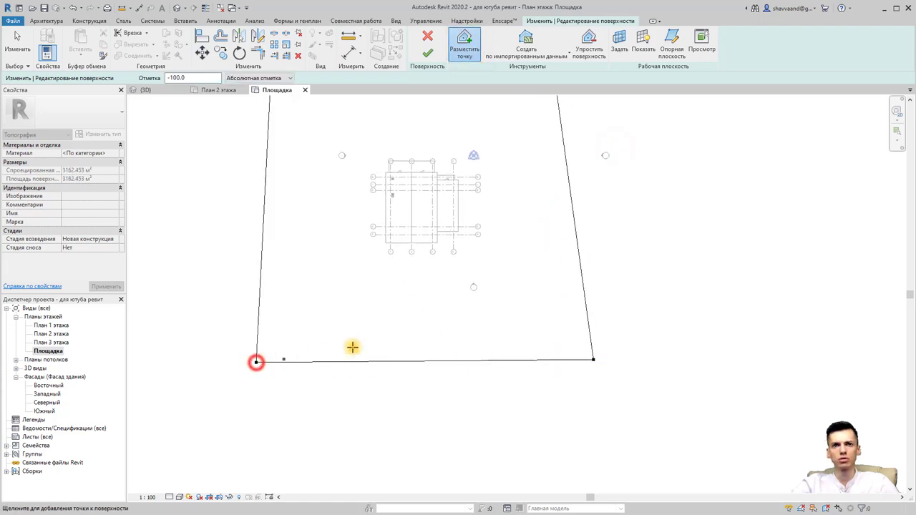
scroll(380, 387, down, 1)
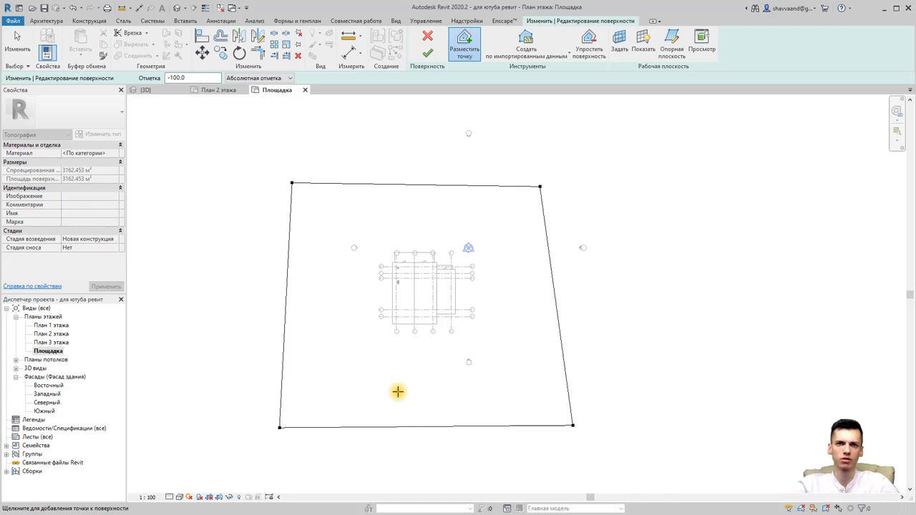
Finish the toposurface, preview it shaded as brown terrain, then return to plain line display.
click(428, 53)
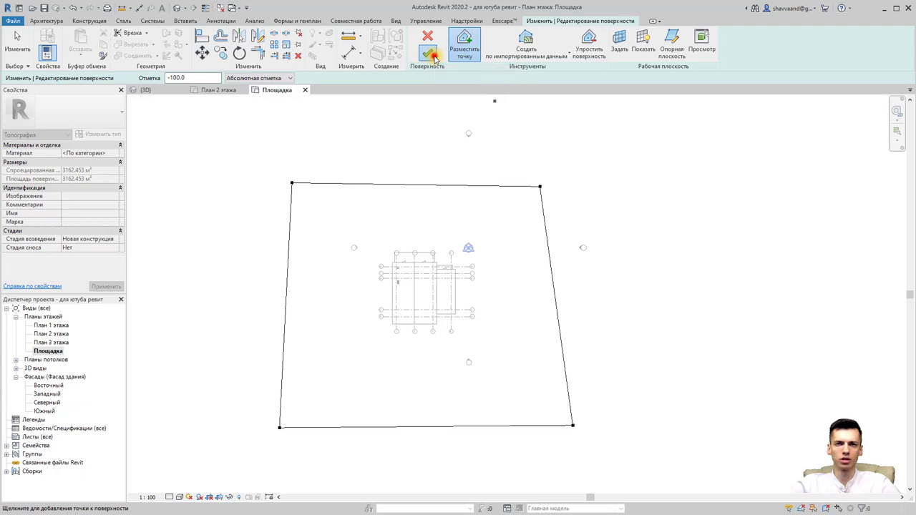
click(179, 496)
click(189, 479)
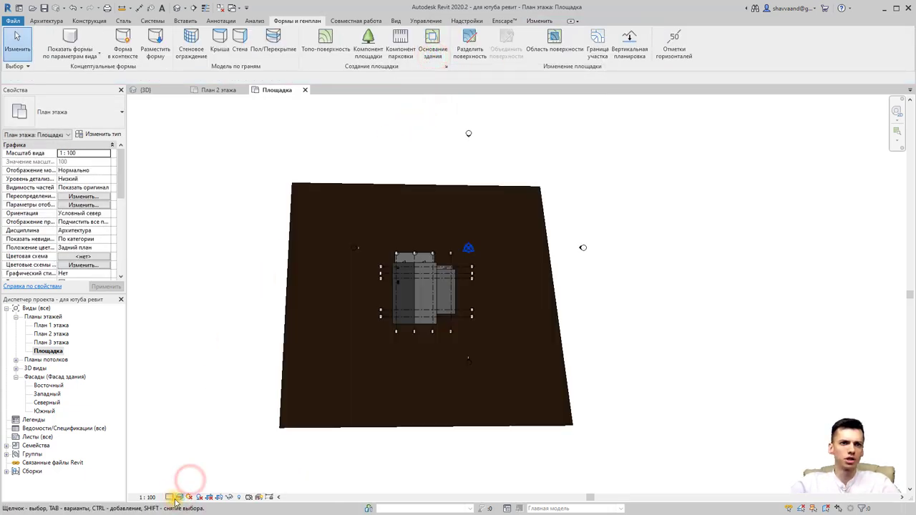
click(179, 497)
click(199, 449)
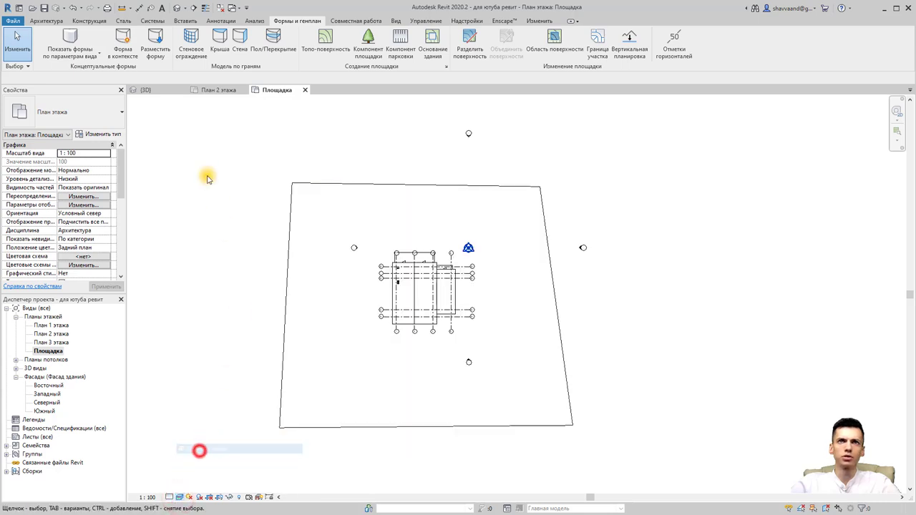
Switch to the {3D} view and orbit to see the house from another side.
click(177, 7)
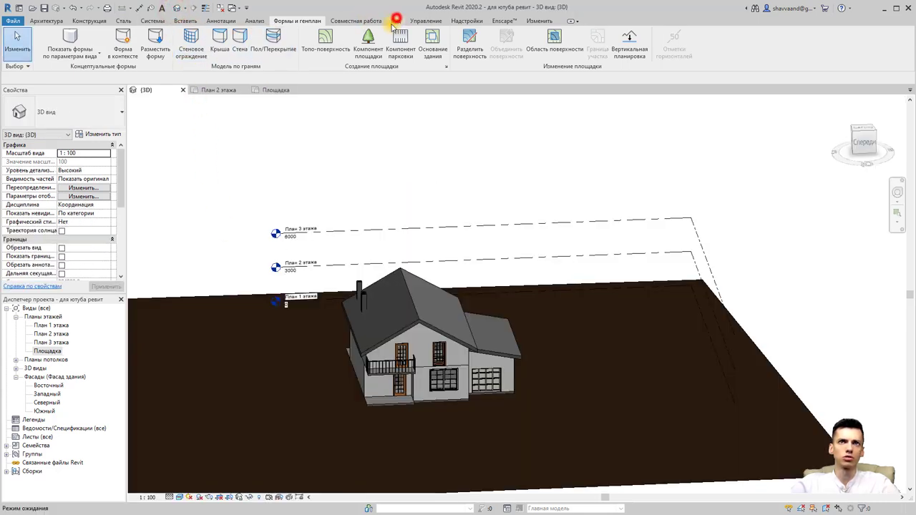
click(395, 21)
scroll(460, 229, down, 2)
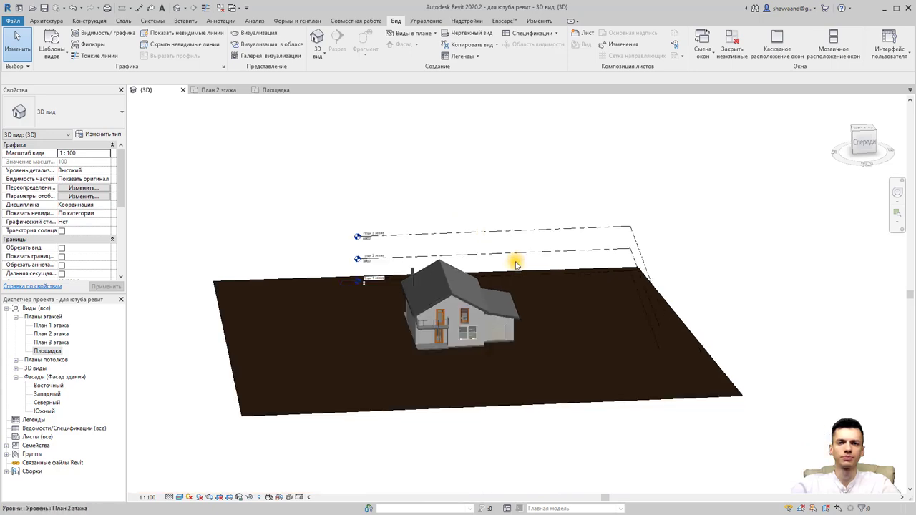
scroll(501, 239, down, 1)
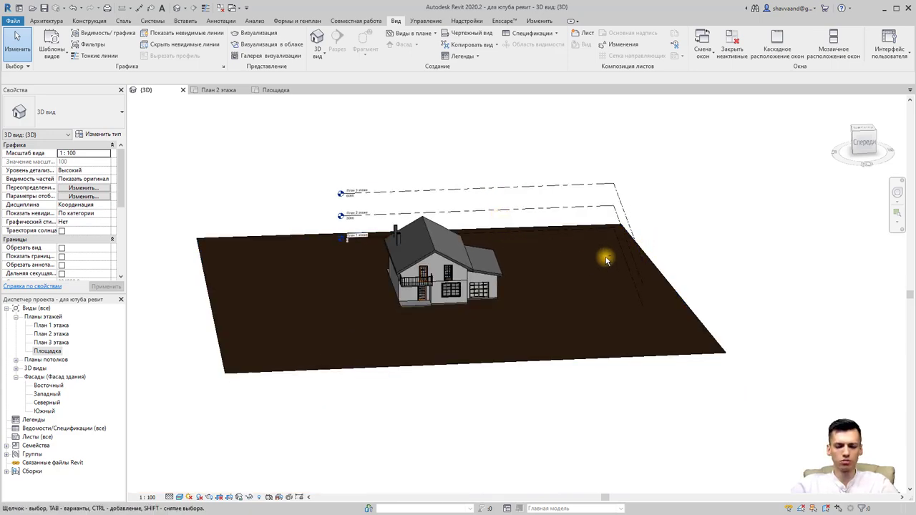
mouse_move(605, 257)
shift+middle_down()
mouse_move(556, 313)
mouse_move(501, 289)
mouse_move(527, 205)
mouse_move(403, 259)
mouse_move(434, 241)
shift+middle_up()
scroll(513, 328, up, 3)
Select the ground floor slab and orbit around it, including a look from below.
click(406, 267)
scroll(458, 259, up, 2)
scroll(499, 271, up, 2)
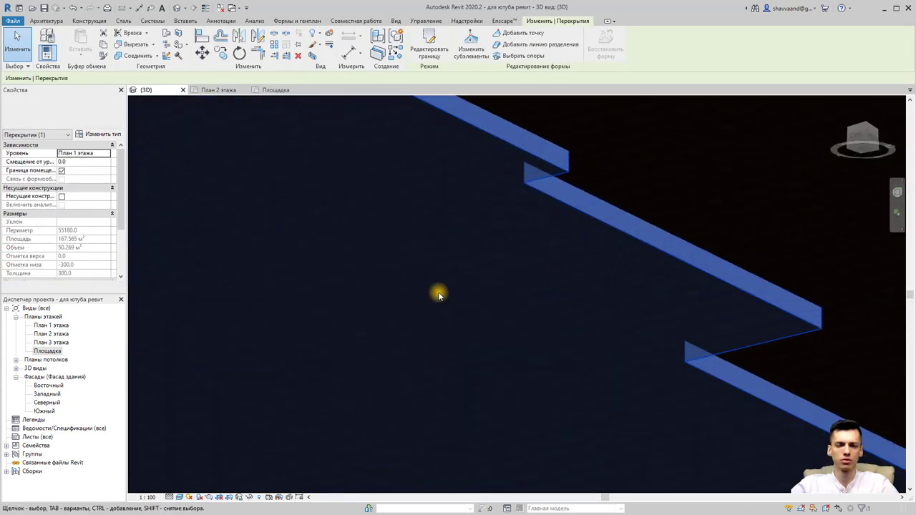
scroll(437, 293, down, 3)
scroll(438, 296, down, 4)
mouse_move(497, 276)
shift+middle_down()
mouse_move(553, 279)
mouse_move(527, 331)
shift+middle_up()
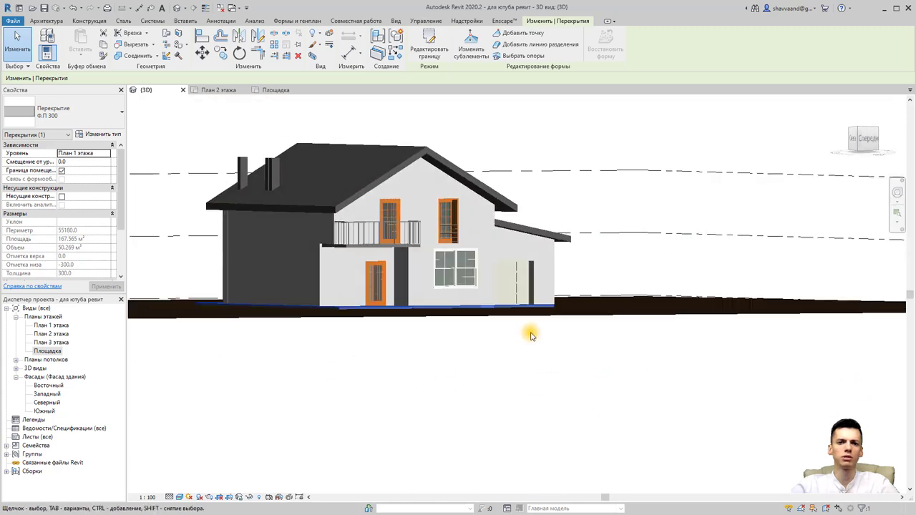
shift+middle_drag(463, 371, 466, 292)
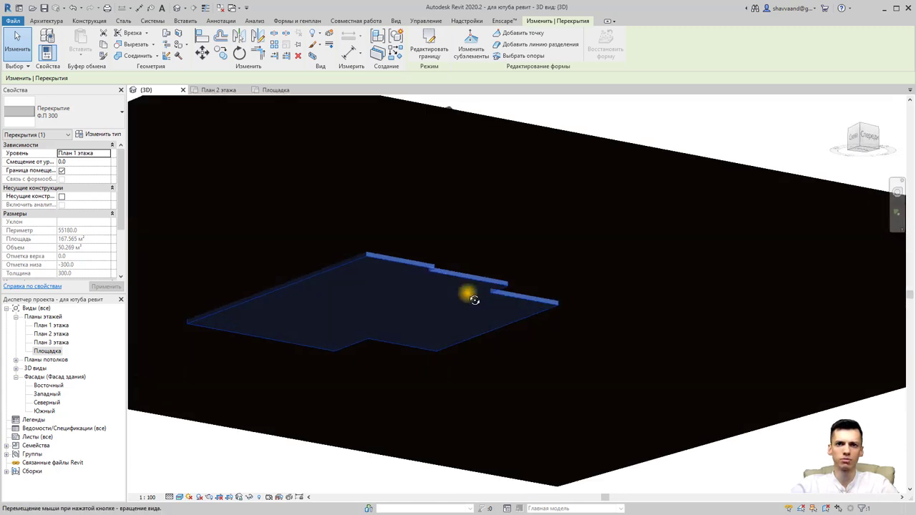
scroll(398, 272, up, 2)
scroll(411, 264, up, 2)
scroll(423, 269, down, 3)
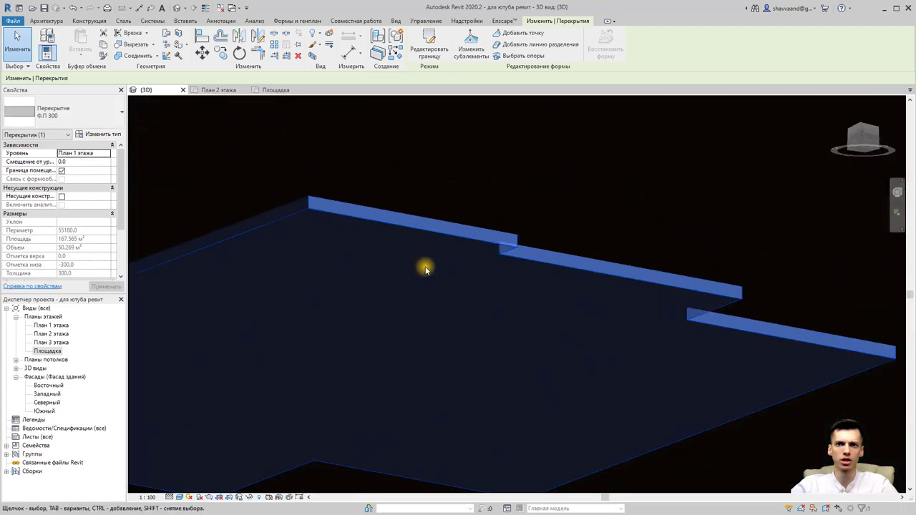
scroll(422, 267, down, 2)
mouse_move(422, 268)
shift+middle_down()
mouse_move(468, 164)
mouse_move(436, 376)
shift+middle_up()
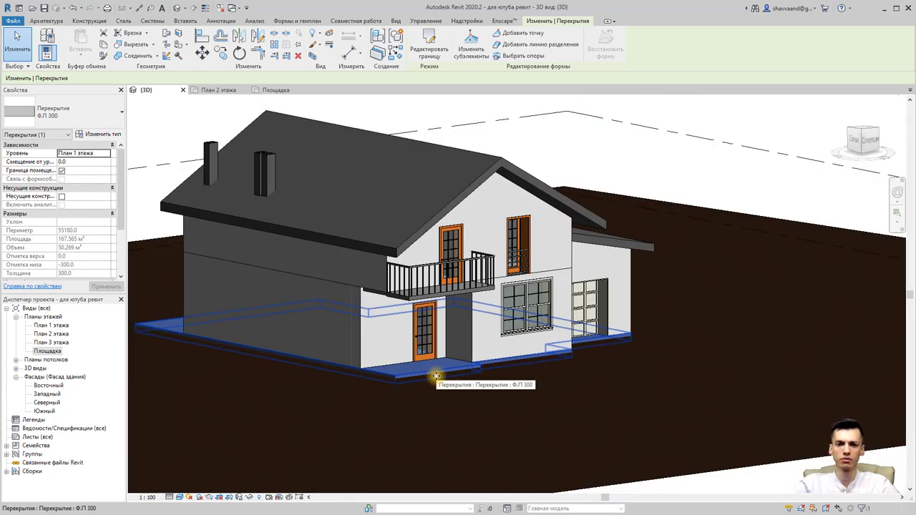
Deselect the slab and orbit to a near-front view of the house on the terrain.
click(690, 190)
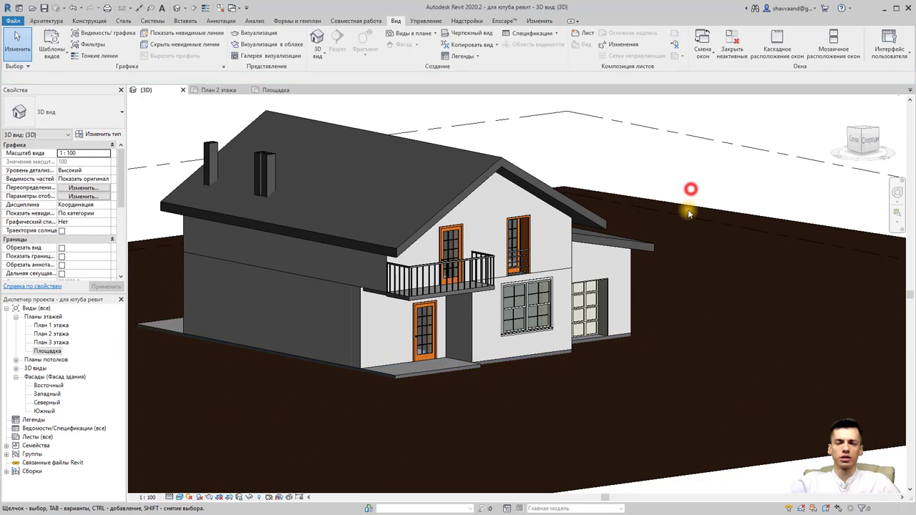
scroll(688, 212, down, 3)
scroll(680, 243, down, 2)
mouse_move(706, 293)
shift+middle_down()
mouse_move(634, 364)
mouse_move(659, 424)
shift+middle_up()
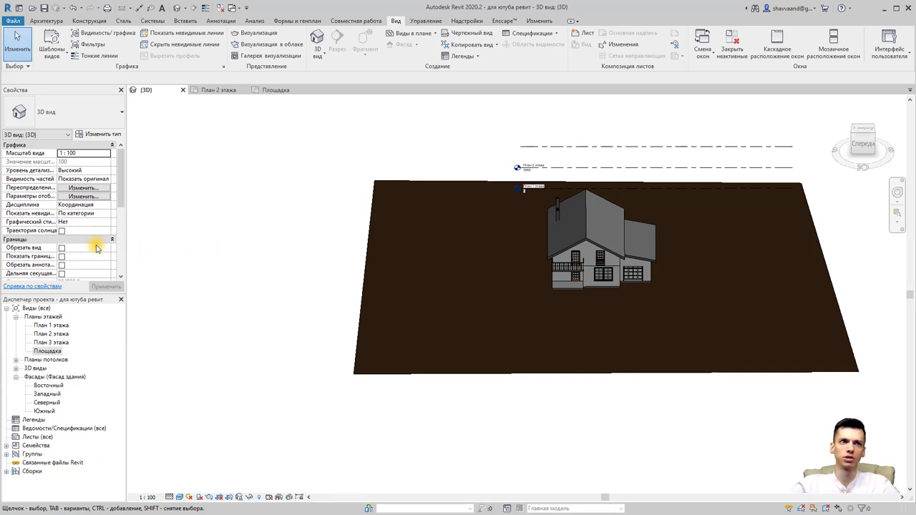
Turn on the section box and pull its sides in while orbiting around the house.
scroll(89, 243, down, 3)
click(62, 230)
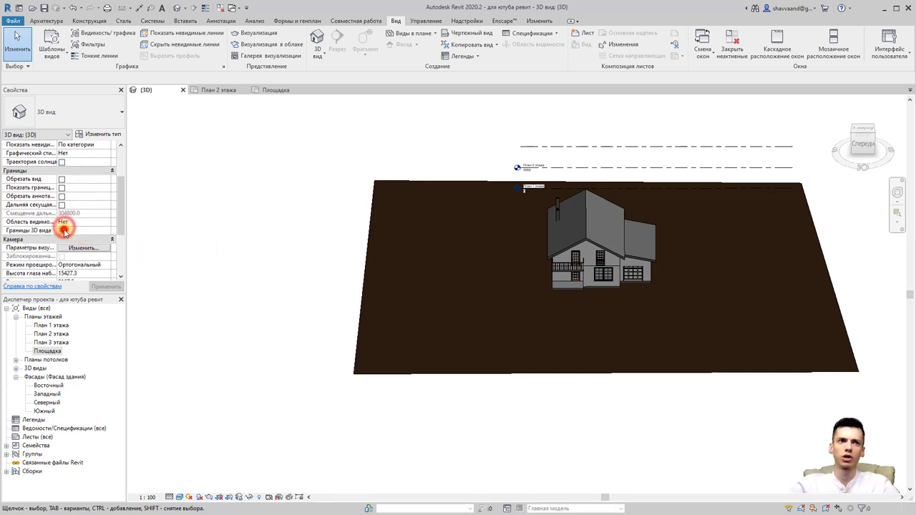
scroll(283, 295, down, 3)
click(303, 300)
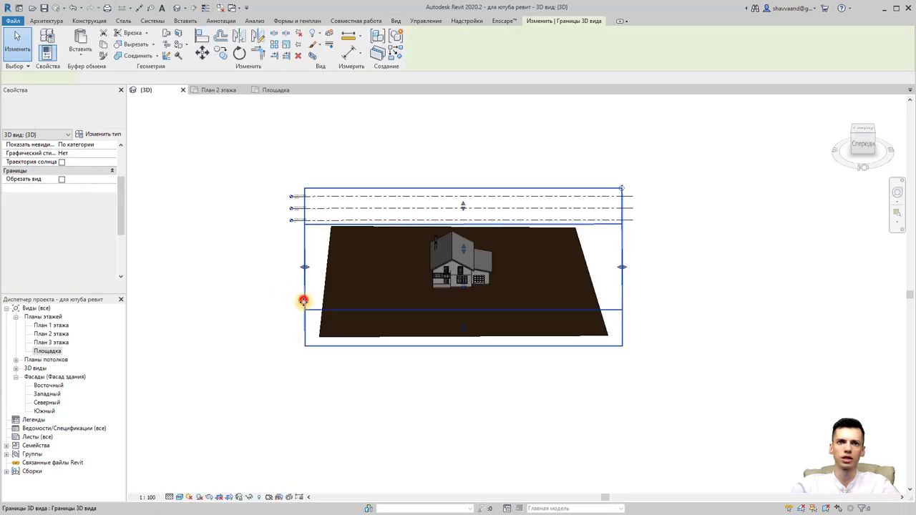
mouse_move(306, 270)
mouse_down()
mouse_move(340, 270)
mouse_move(380, 303)
mouse_up()
mouse_move(380, 329)
shift+middle_down()
mouse_move(486, 204)
mouse_move(492, 300)
mouse_move(497, 278)
mouse_move(479, 415)
mouse_move(582, 383)
shift+middle_up()
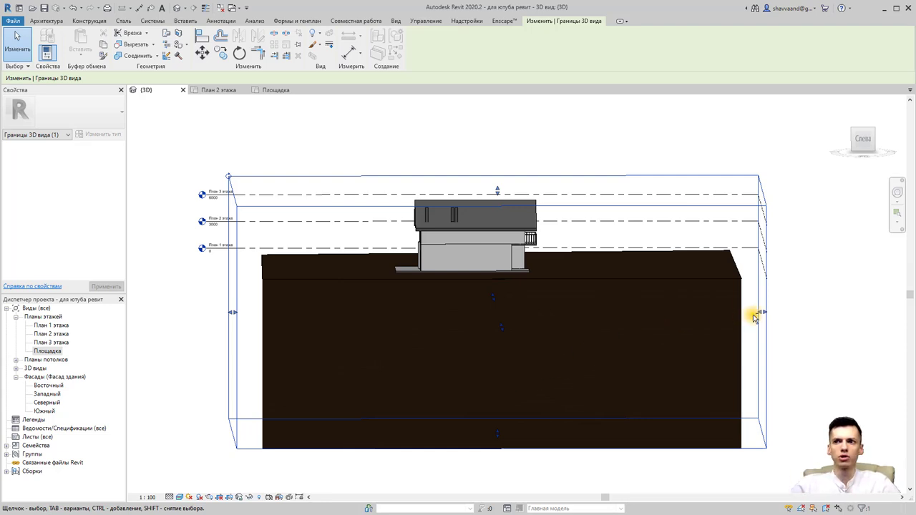
mouse_move(762, 312)
mouse_down()
mouse_move(680, 317)
mouse_move(749, 343)
mouse_up()
shift+middle_drag(748, 343, 548, 379)
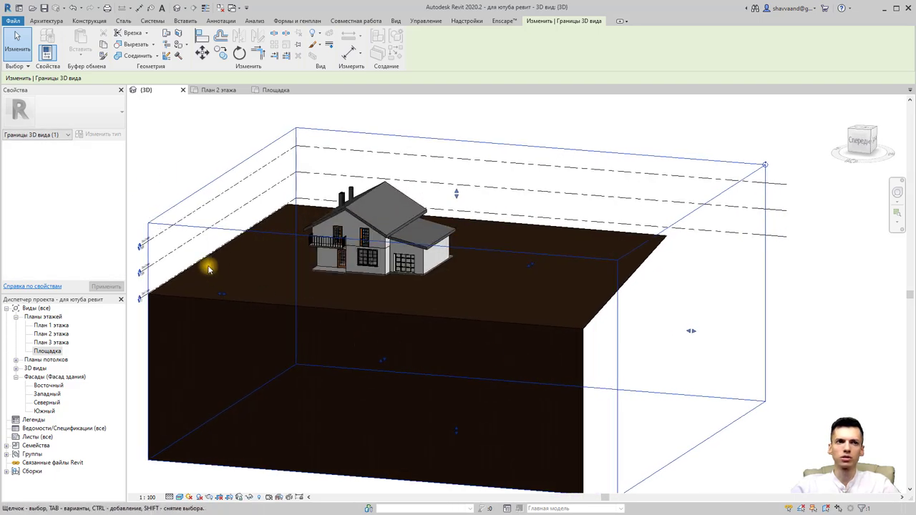
Turn the section box off and recenter the house on the full flat terrain plate.
click(163, 167)
scroll(76, 223, down, 3)
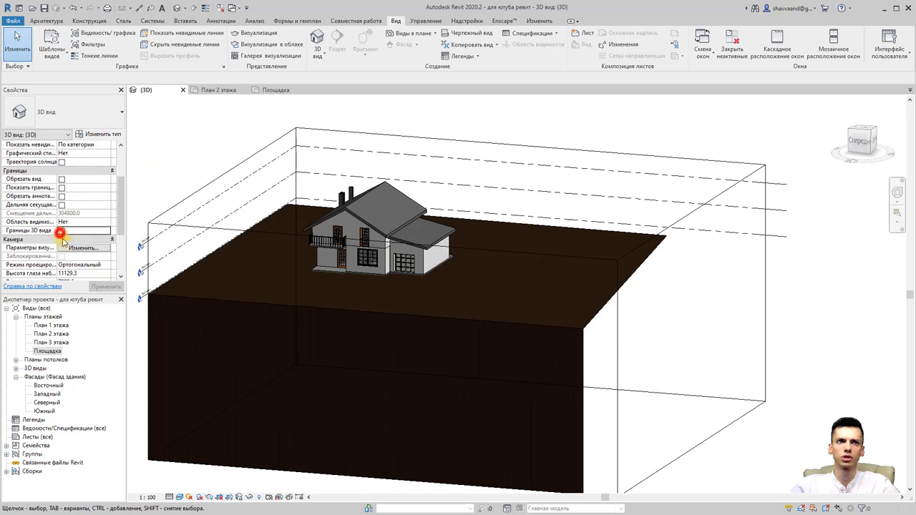
click(61, 231)
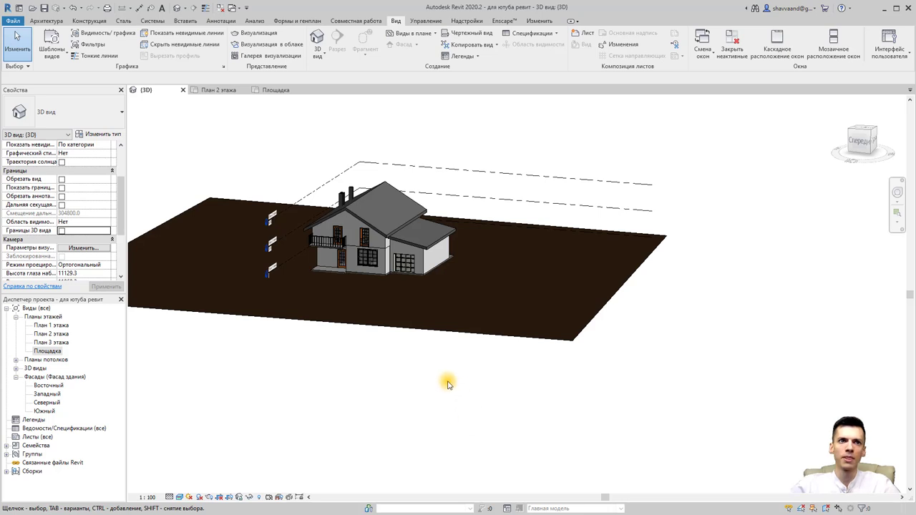
middle_drag(408, 394, 454, 431)
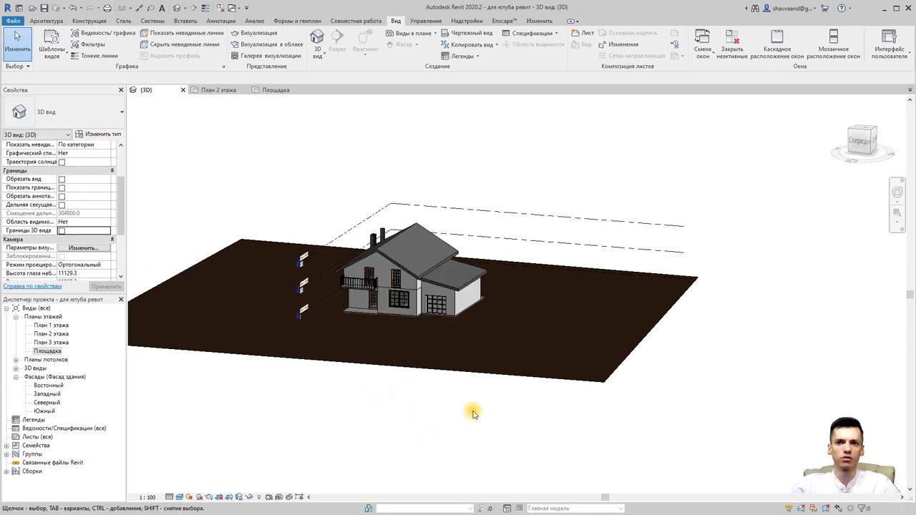
Select the toposurface and create a new material named трава in the Material browser.
click(487, 373)
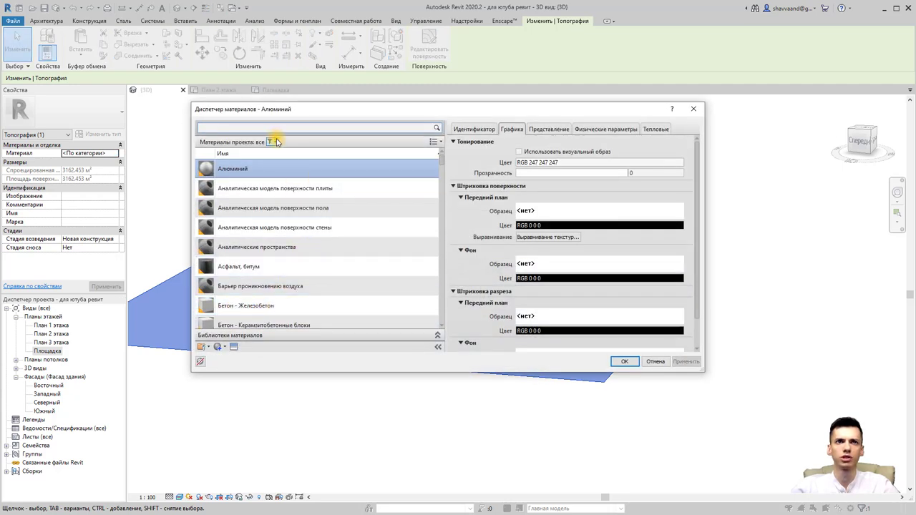
click(272, 128)
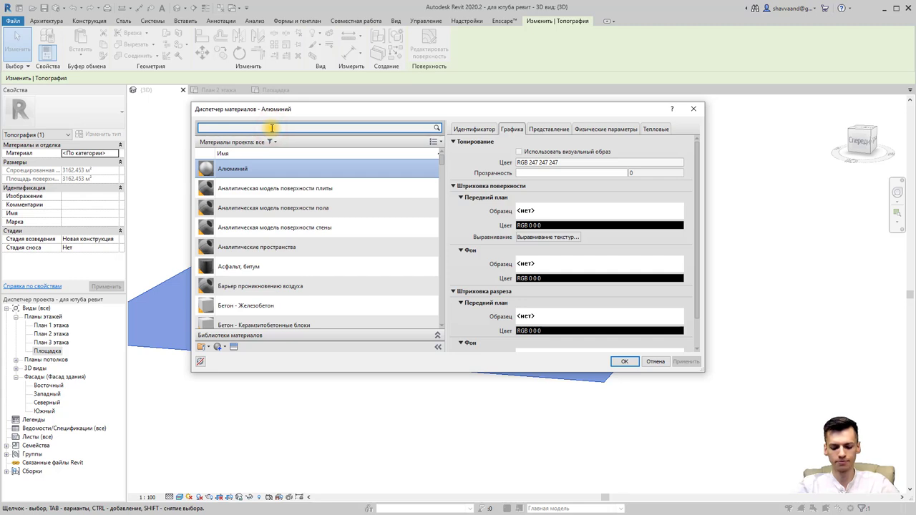
text(nhfdf)
key(BackSpace)
key(BackSpace)
key(BackSpace)
text(трава)
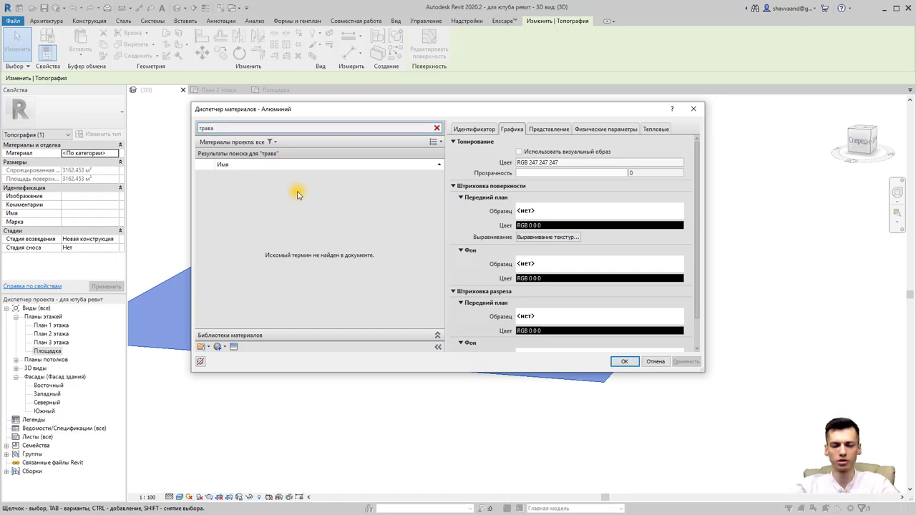
click(208, 347)
click(233, 354)
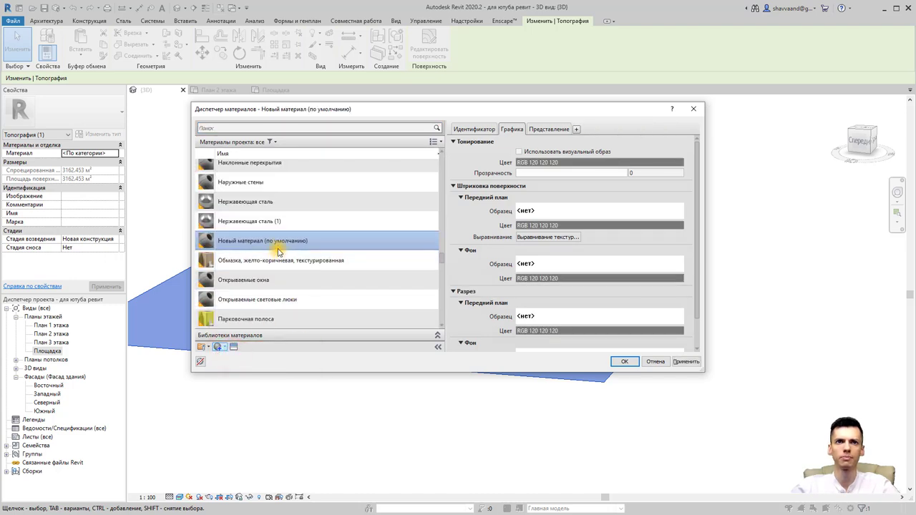
right_click(276, 243)
click(297, 274)
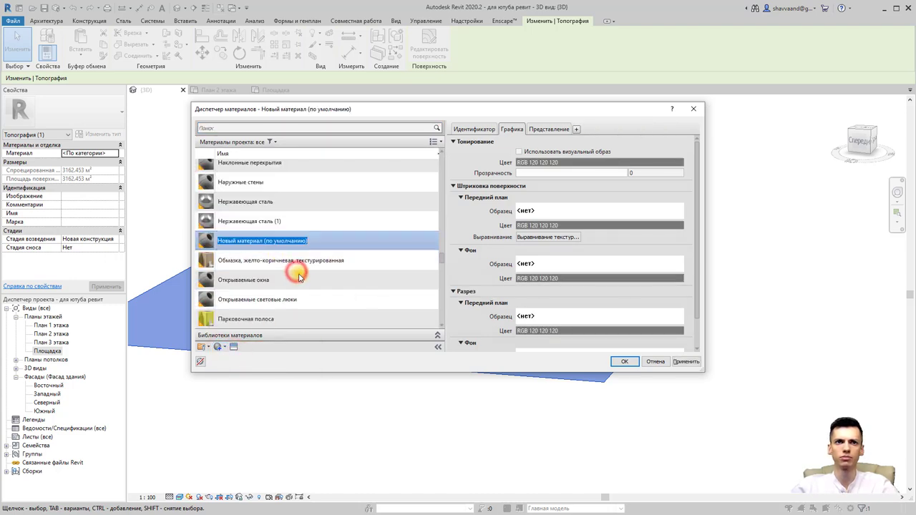
text(трава)
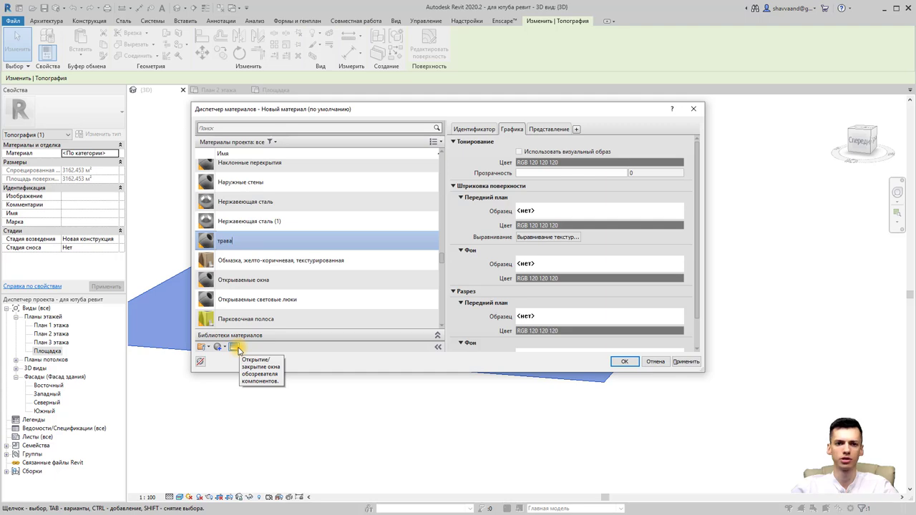
Give трава the Трава — типовая grass appearance and apply it to the topography.
click(236, 348)
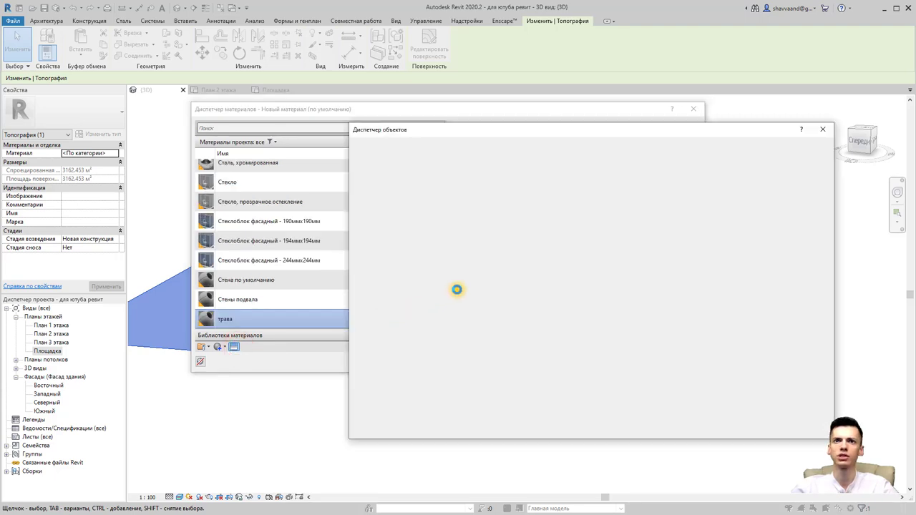
click(667, 144)
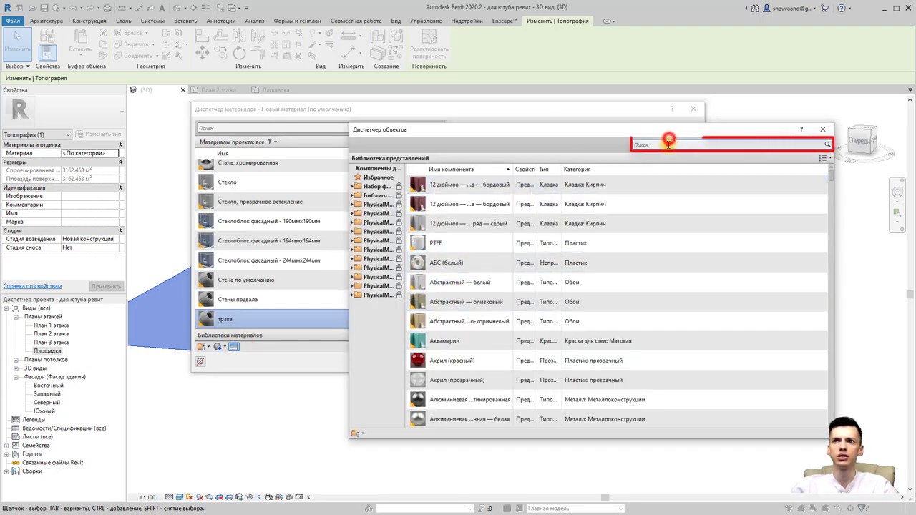
text(трава)
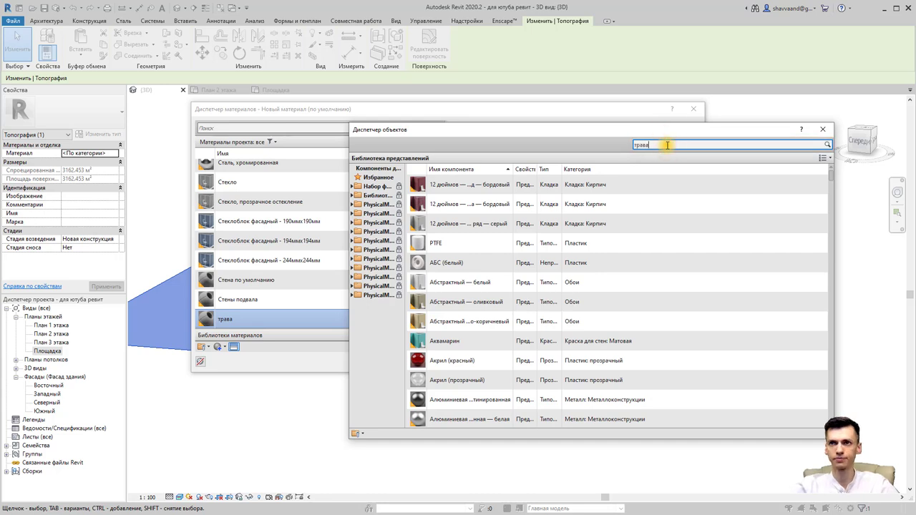
key(Return)
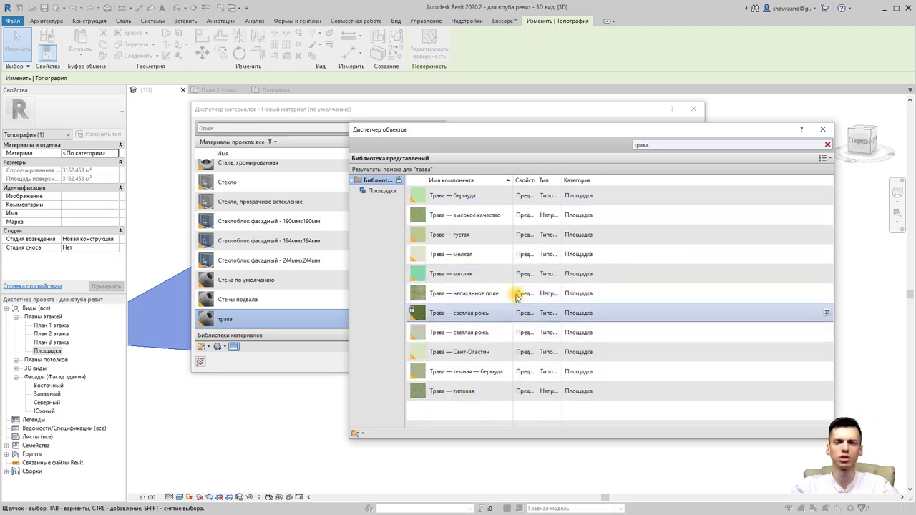
click(382, 190)
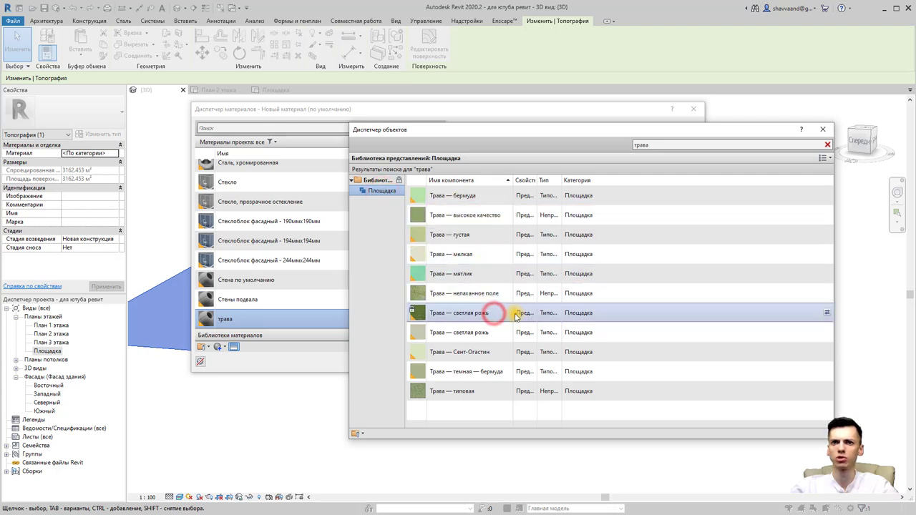
click(484, 390)
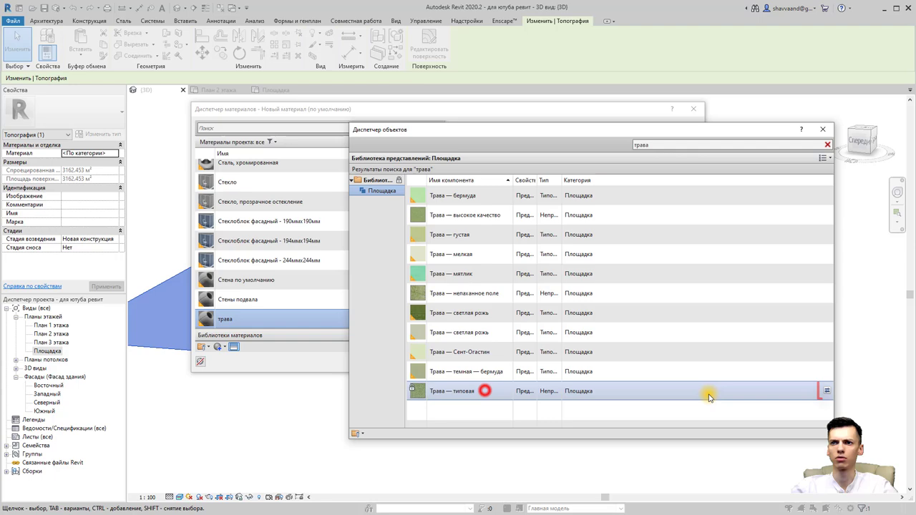
click(827, 391)
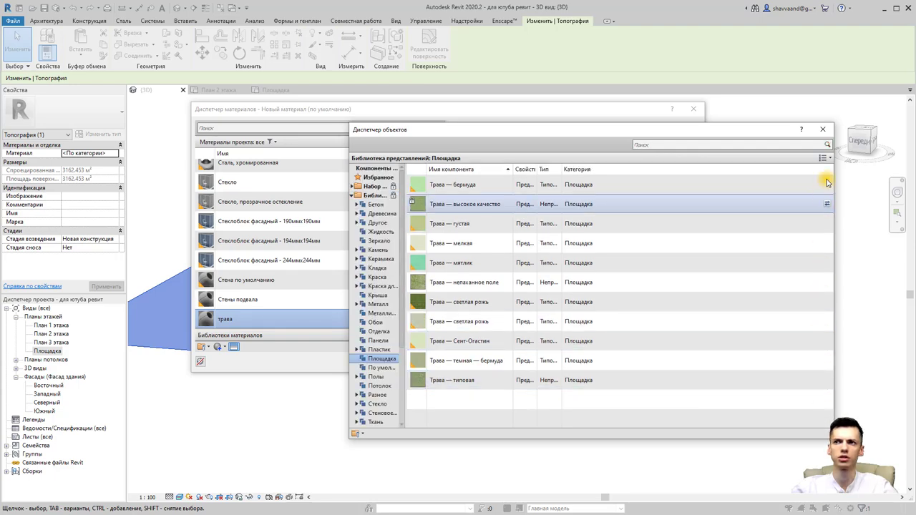
click(826, 130)
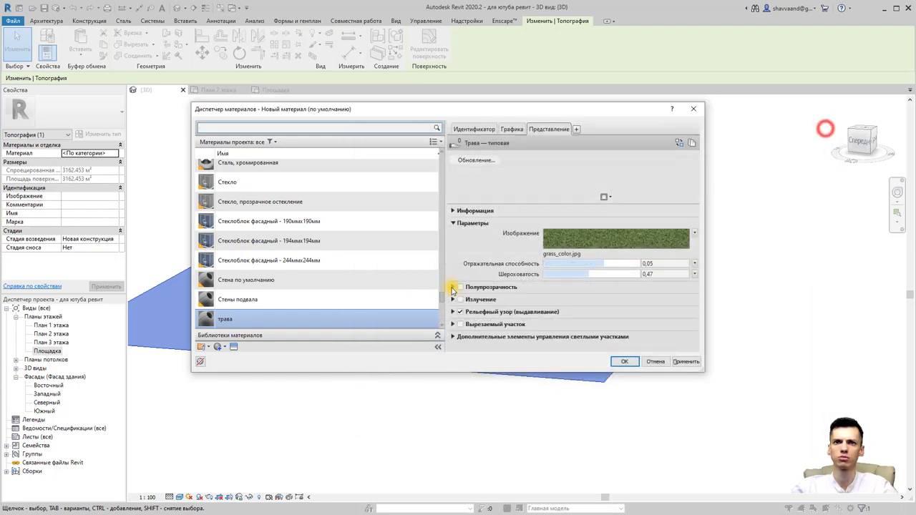
click(624, 362)
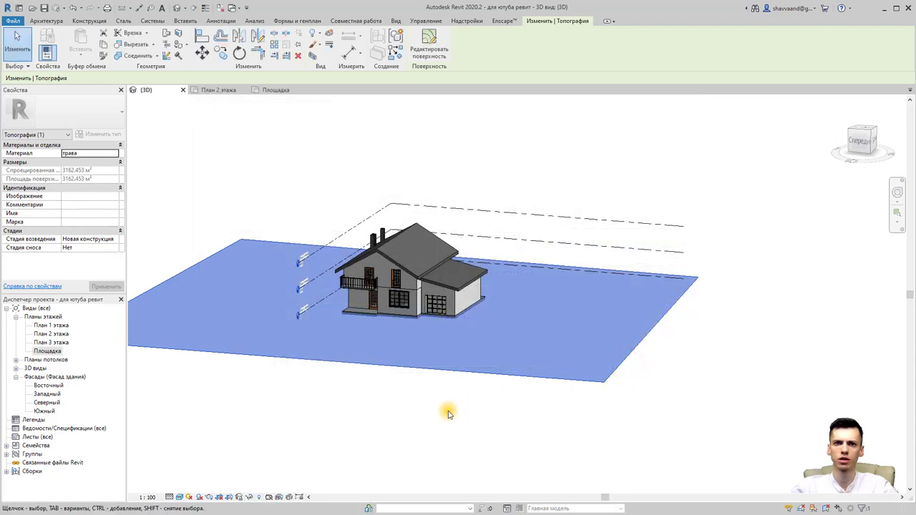
Enable the 3D section box and drag its bottom below ground to expose the dark soil cross-section.
click(446, 411)
shift+middle_drag(504, 400, 555, 422)
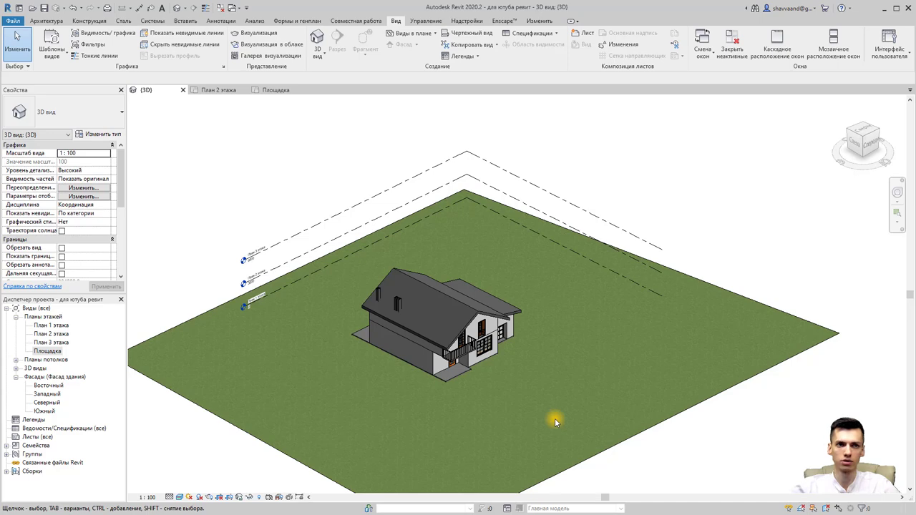
scroll(208, 254, down, 2)
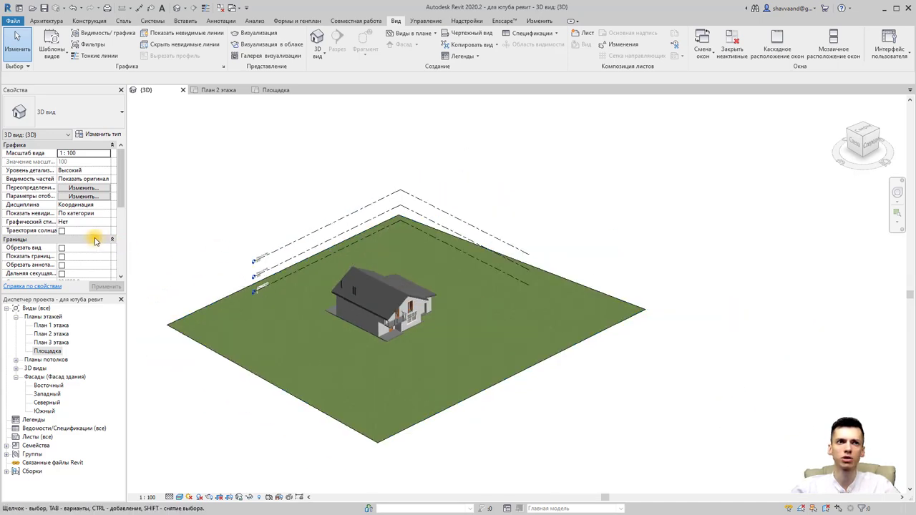
scroll(72, 246, down, 3)
click(62, 205)
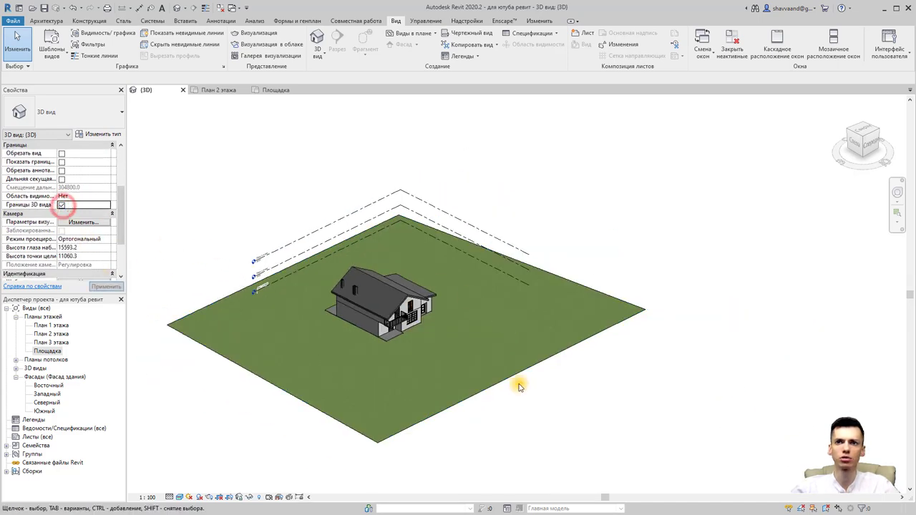
click(542, 386)
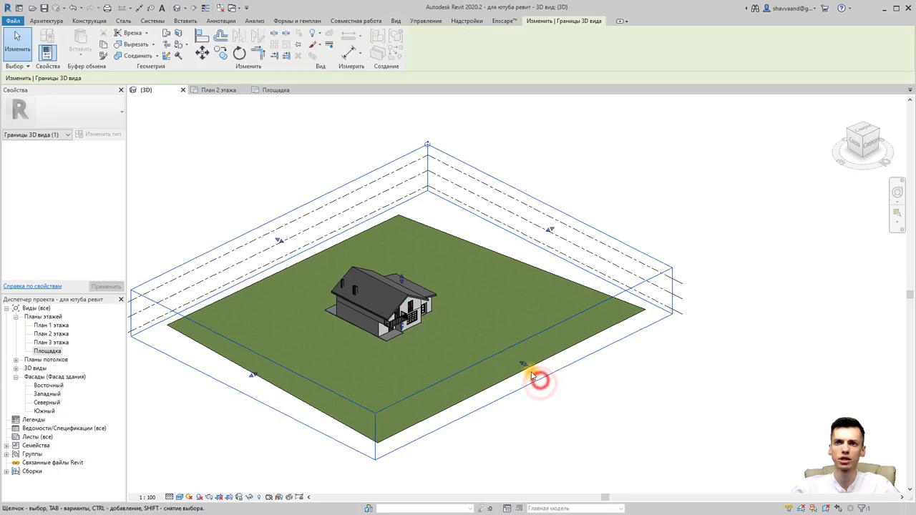
drag(528, 378, 528, 365)
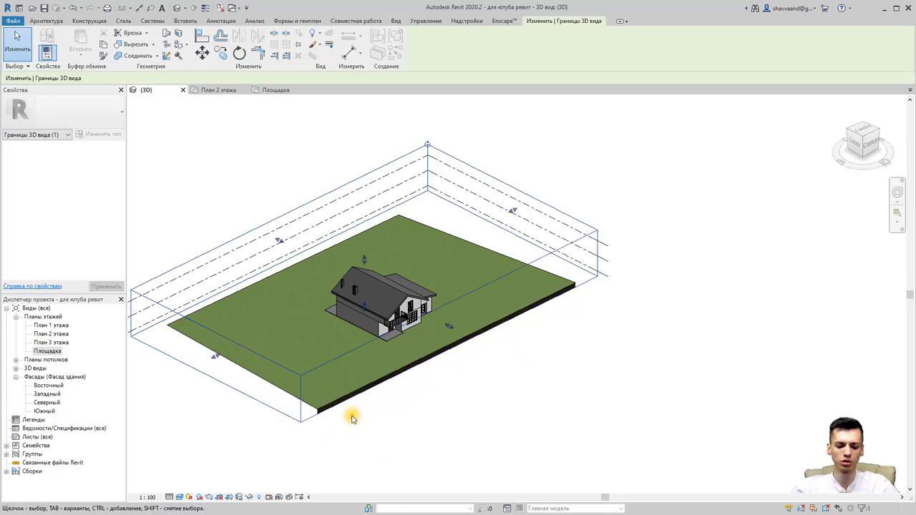
mouse_move(352, 415)
shift+middle_down()
mouse_move(389, 317)
mouse_move(372, 308)
shift+middle_up()
drag(363, 313, 431, 351)
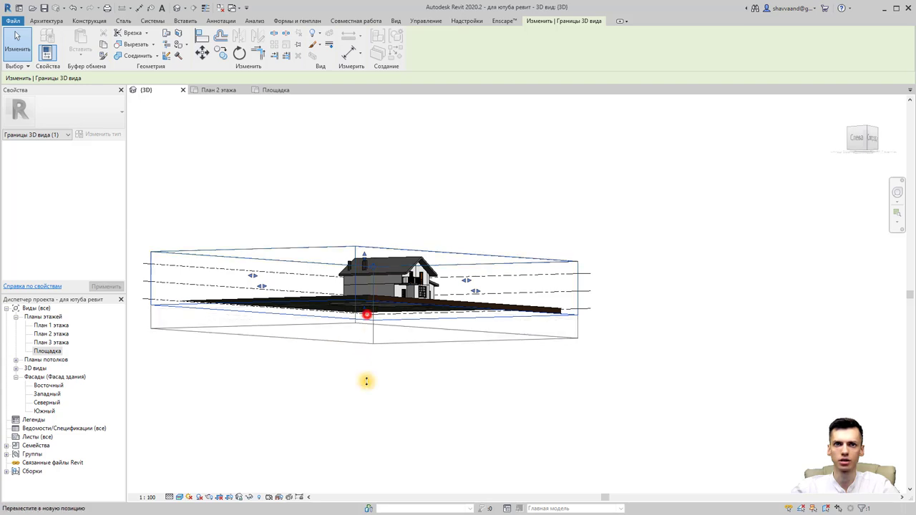
shift+middle_drag(482, 303, 398, 398)
scroll(408, 401, up, 3)
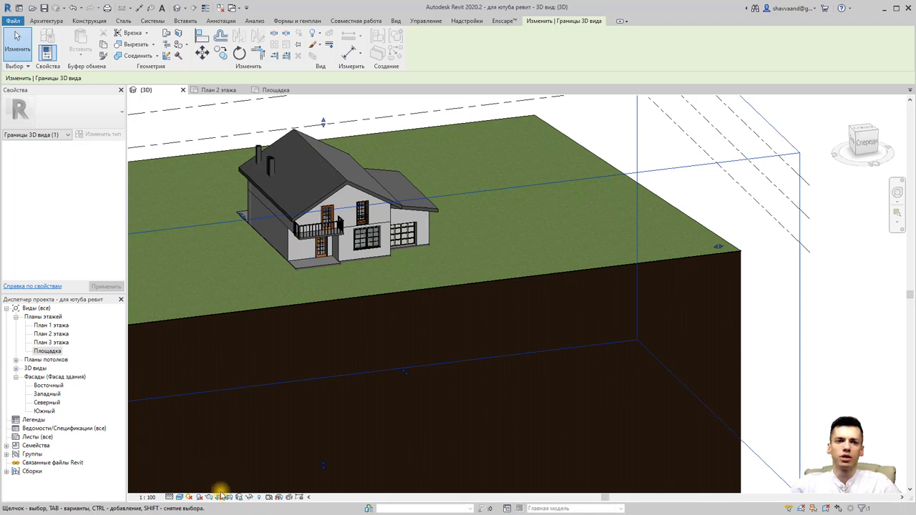
Turn off the section box to show the whole uncut grass site.
click(153, 247)
scroll(61, 240, down, 3)
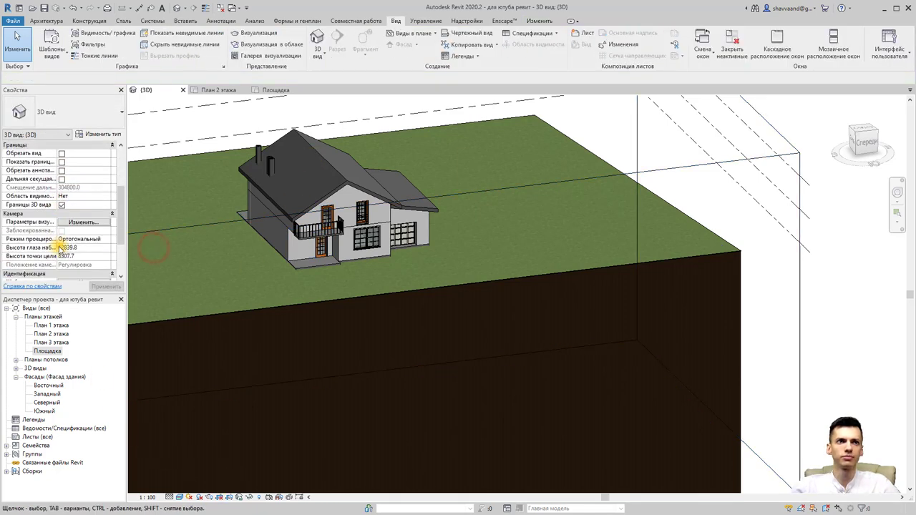
click(61, 205)
scroll(368, 423, down, 1)
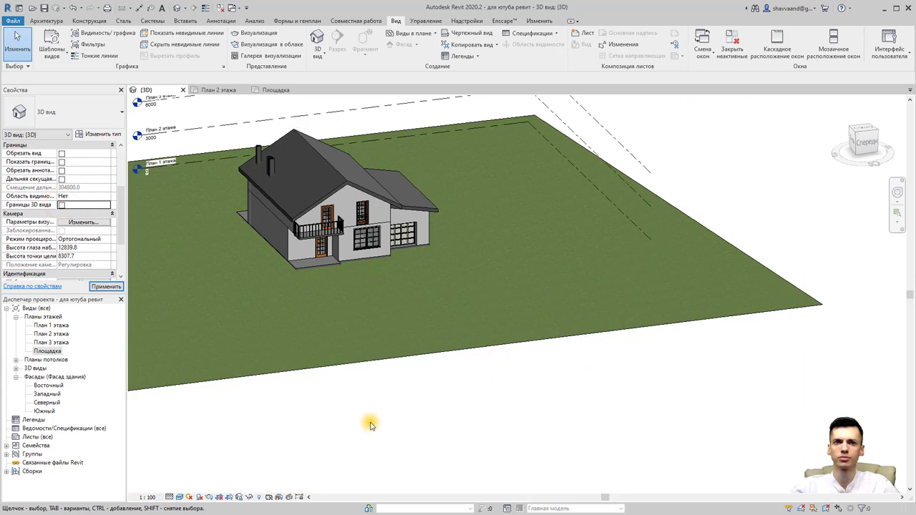
scroll(458, 401, down, 2)
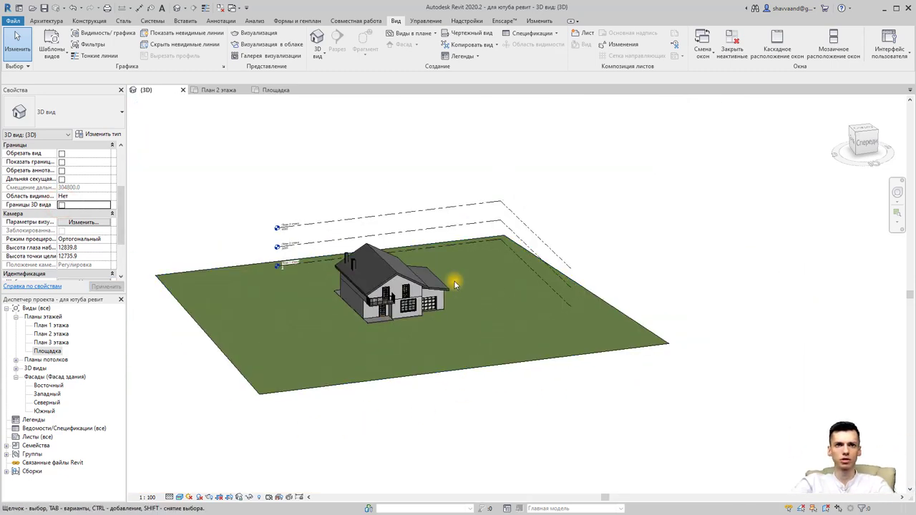
scroll(310, 221, up, 2)
scroll(269, 303, up, 2)
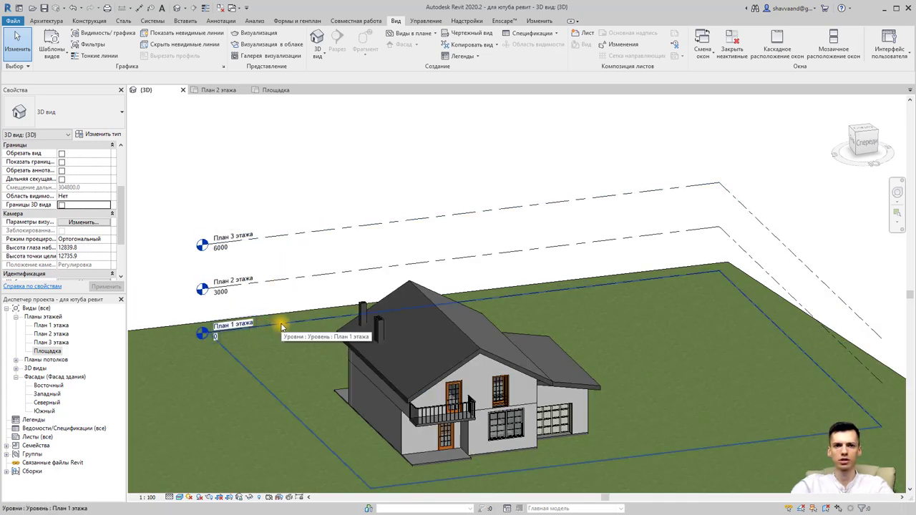
Select the three levels and hide them in the view, then undo that hide.
click(320, 231)
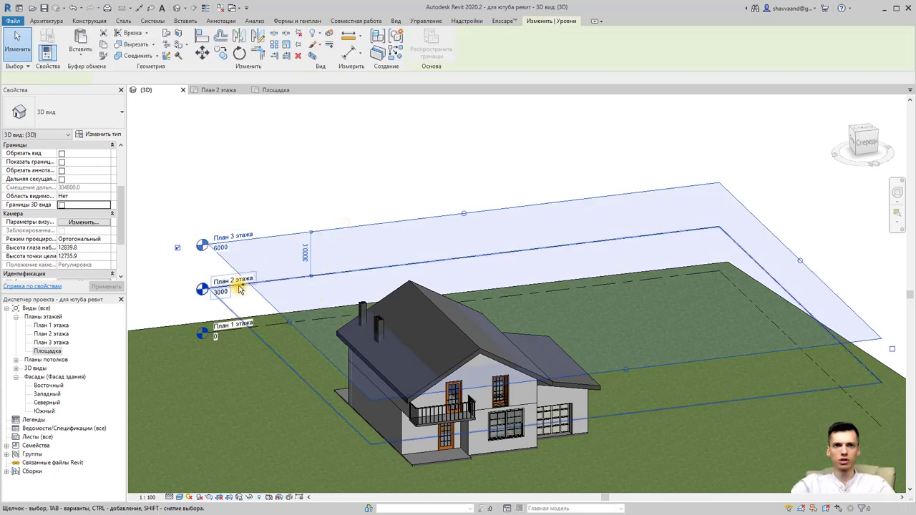
ctrl+click(241, 288)
ctrl+click(269, 324)
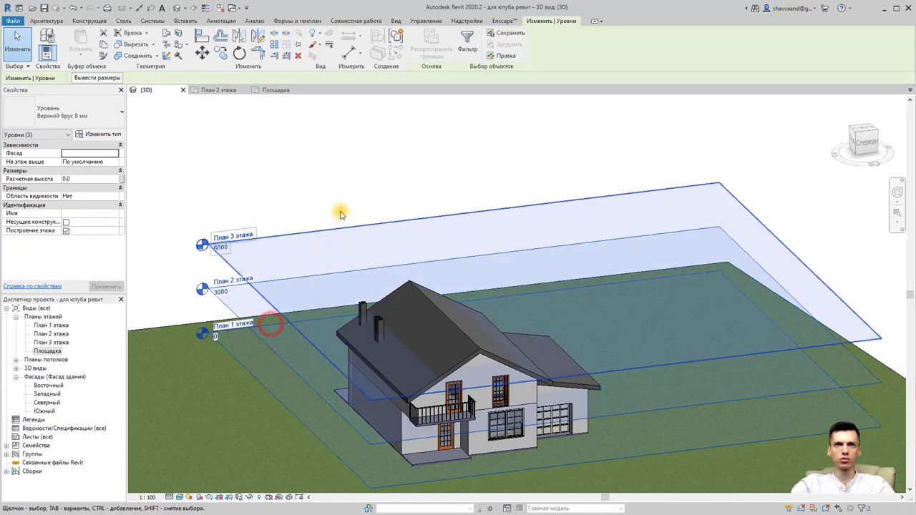
click(323, 33)
click(322, 86)
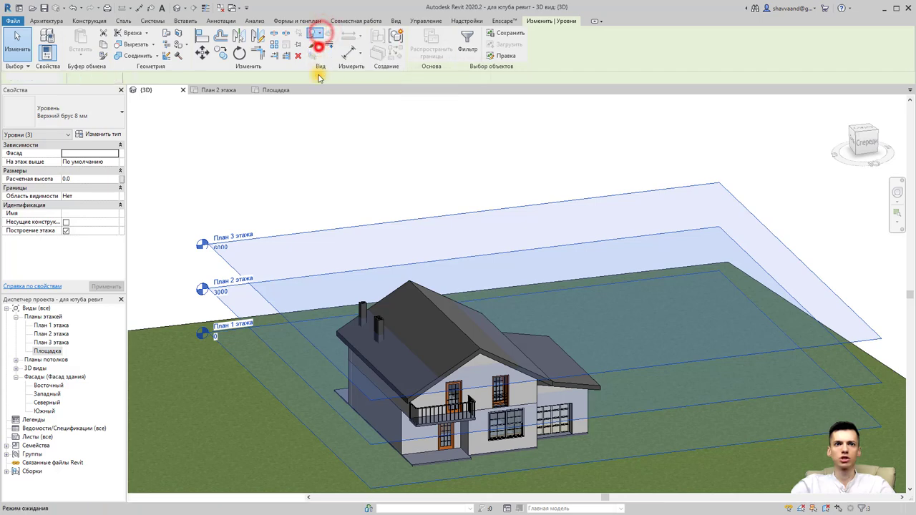
scroll(319, 205, down, 2)
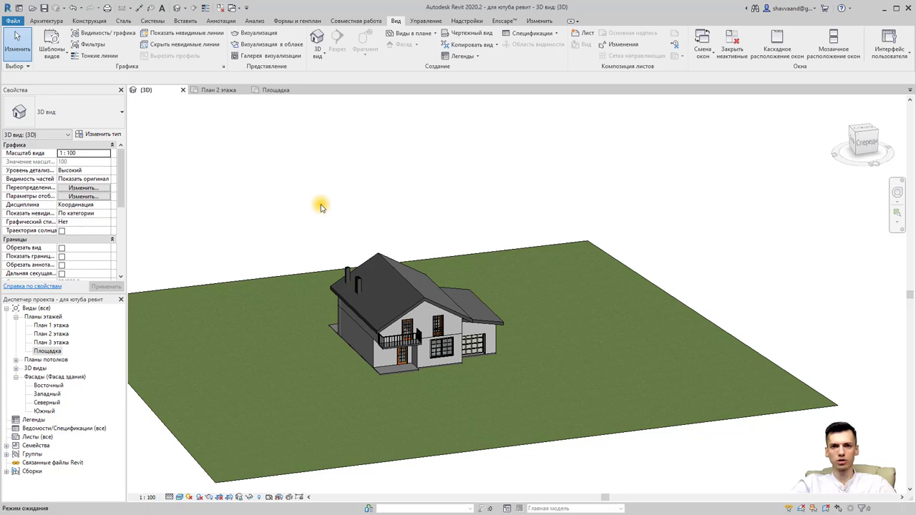
key(ctrl+z)
Reselect the План 1, 2 and 3 этажа levels and hide them with Hide Elements.
scroll(321, 207, up, 2)
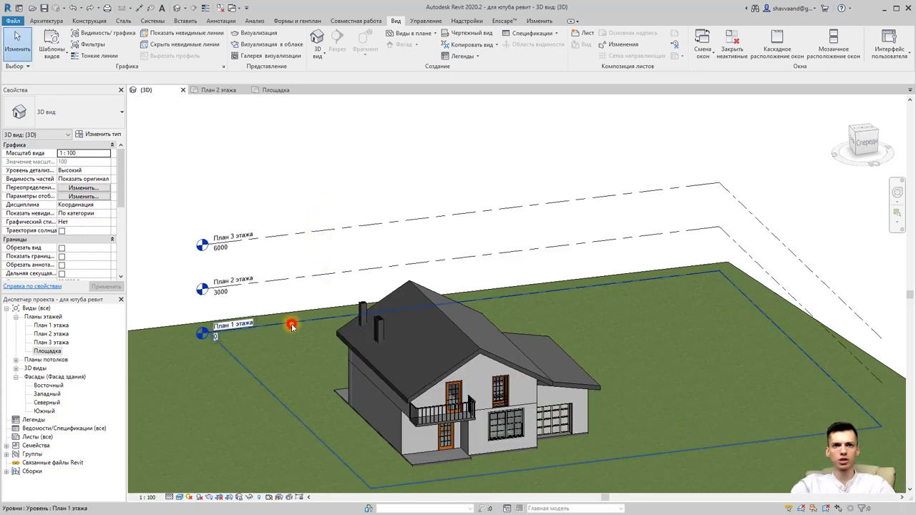
click(290, 326)
ctrl+click(292, 280)
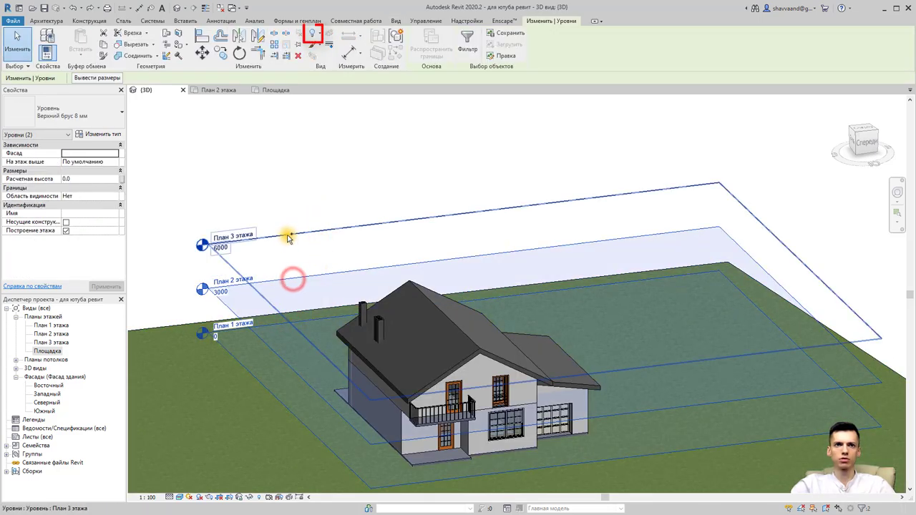
ctrl+click(286, 232)
click(315, 33)
click(317, 47)
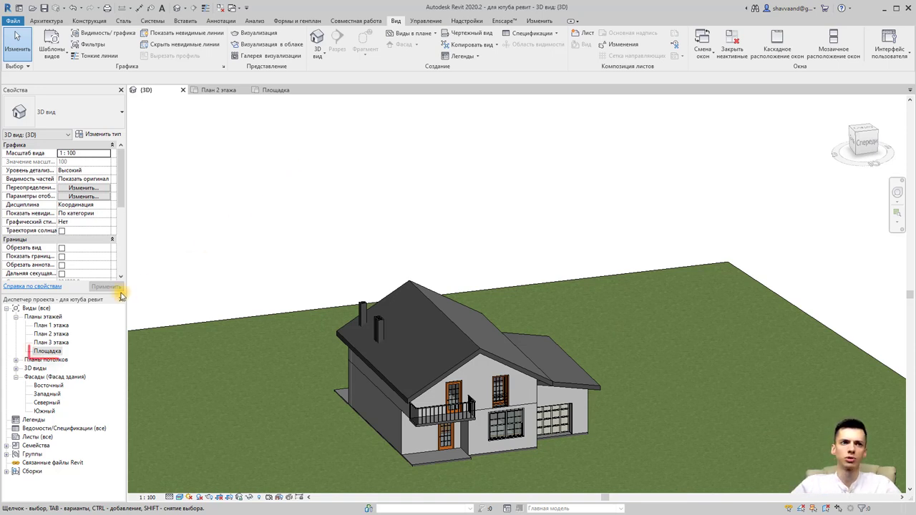
Open the Площадка site plan, select the grass topography and start Split Surface.
double_click(49, 350)
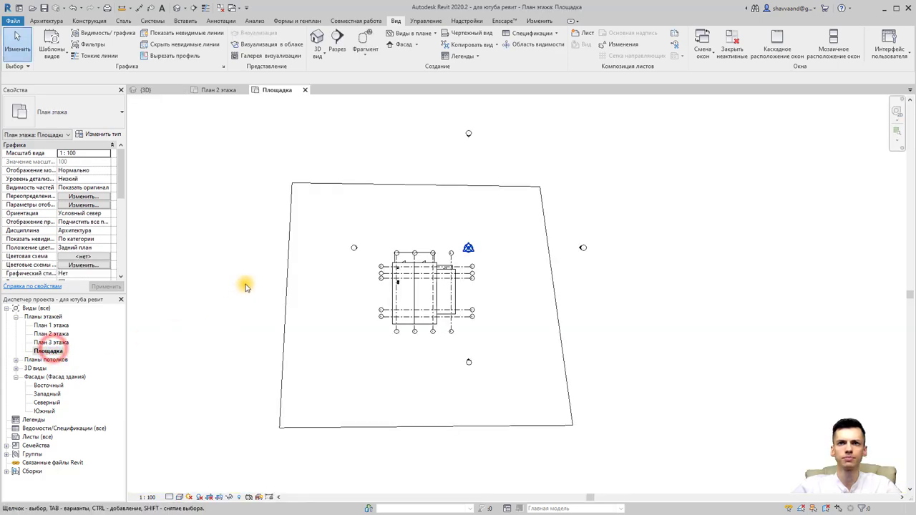
click(342, 185)
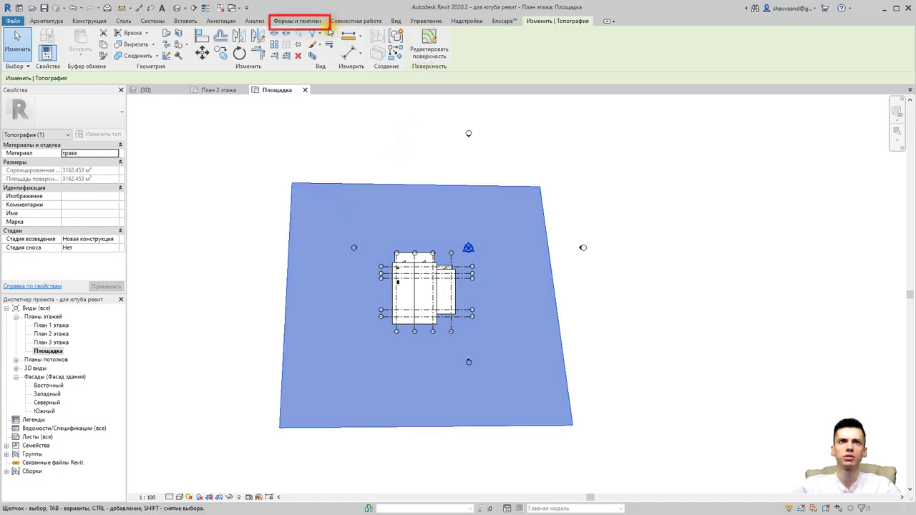
click(310, 22)
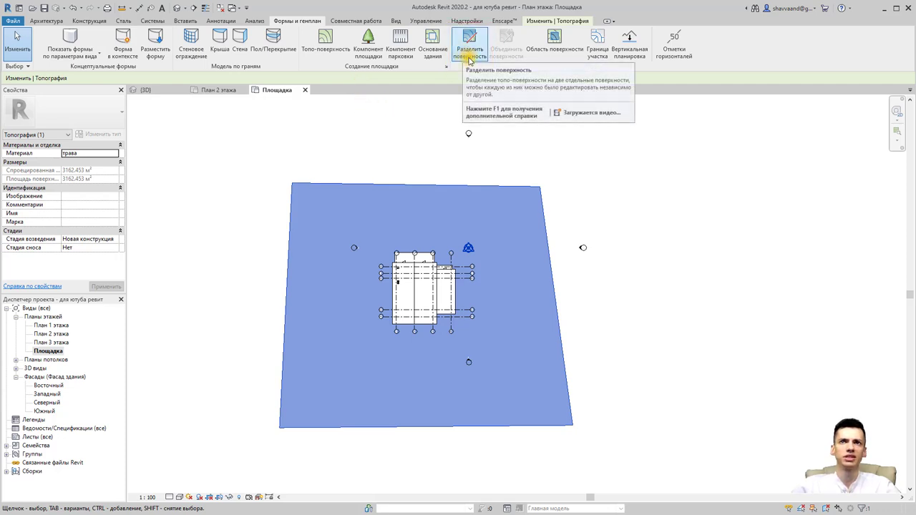
mouse_move(469, 48)
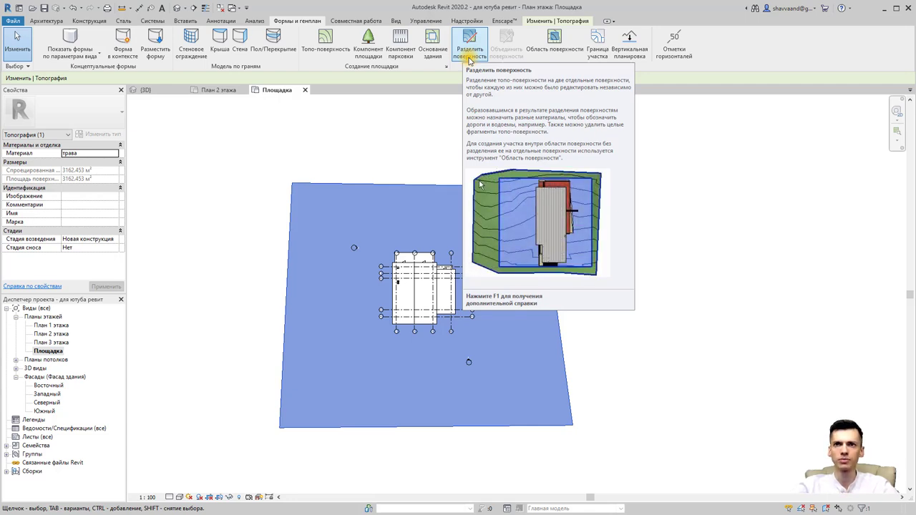
click(469, 59)
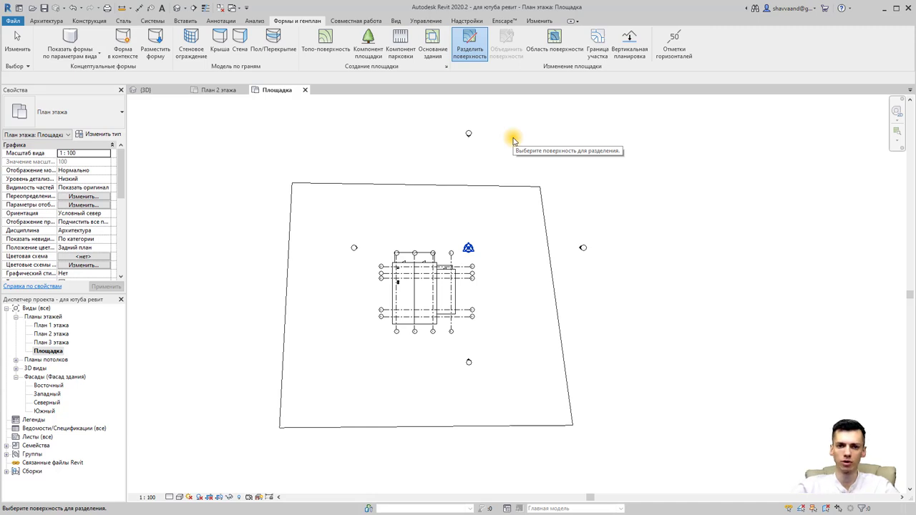
Split the grass topography along a spline from bottom to right edge, leaving a 2801.661 m² main piece.
click(520, 188)
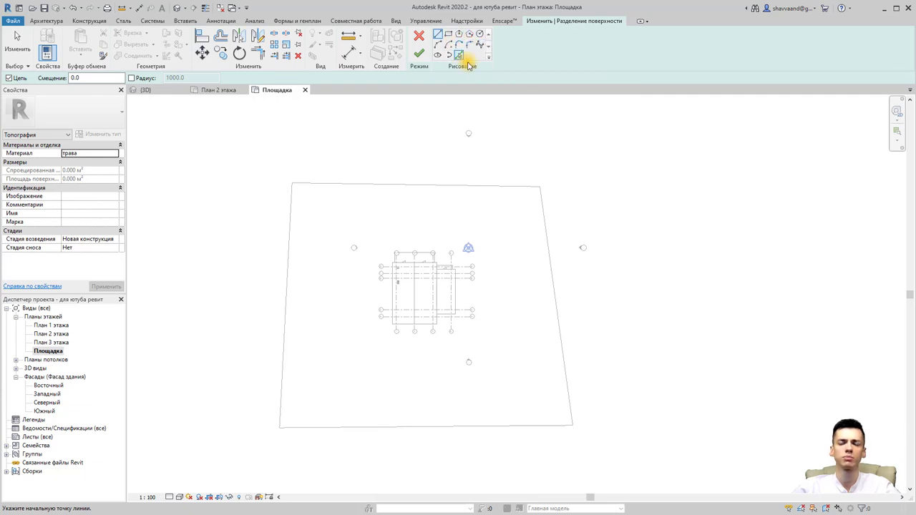
click(481, 46)
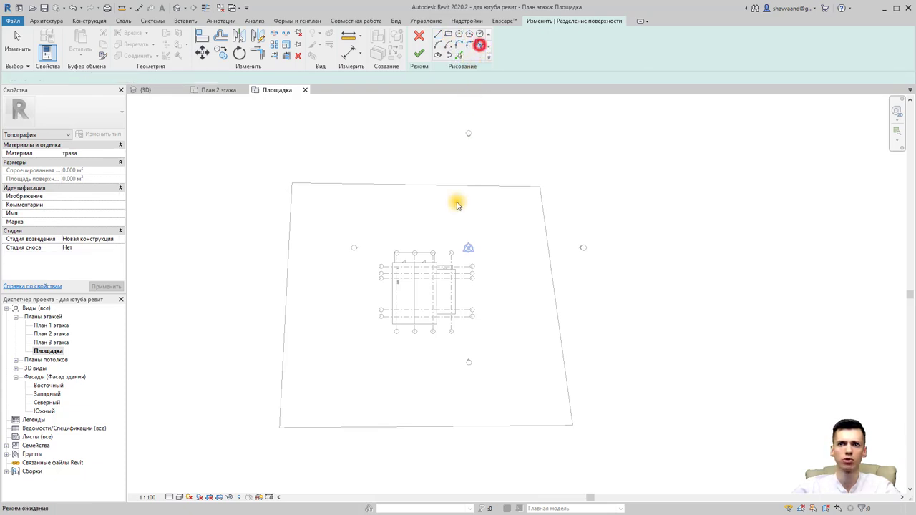
scroll(378, 415, up, 1)
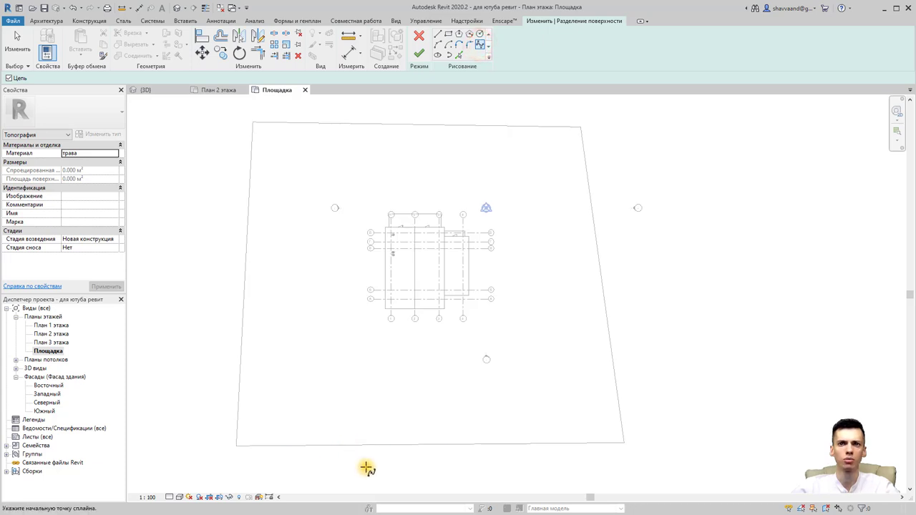
click(455, 462)
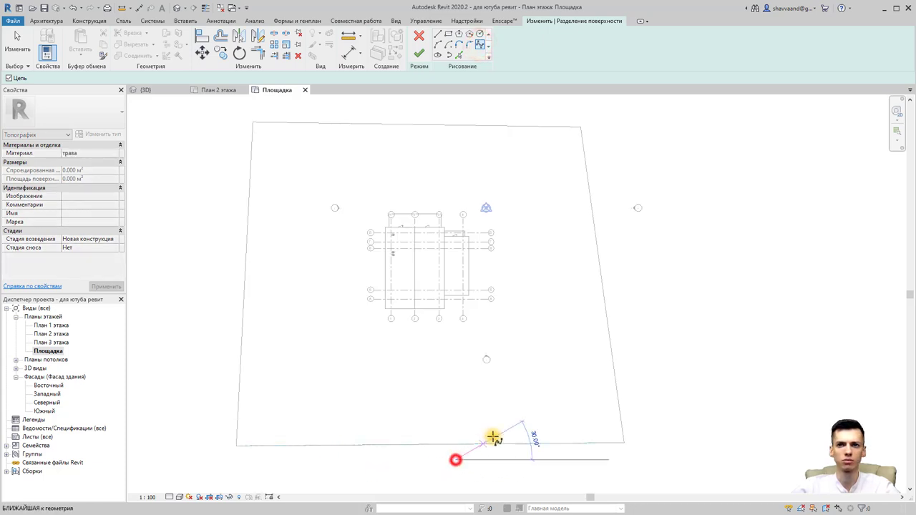
click(497, 428)
click(518, 372)
click(568, 327)
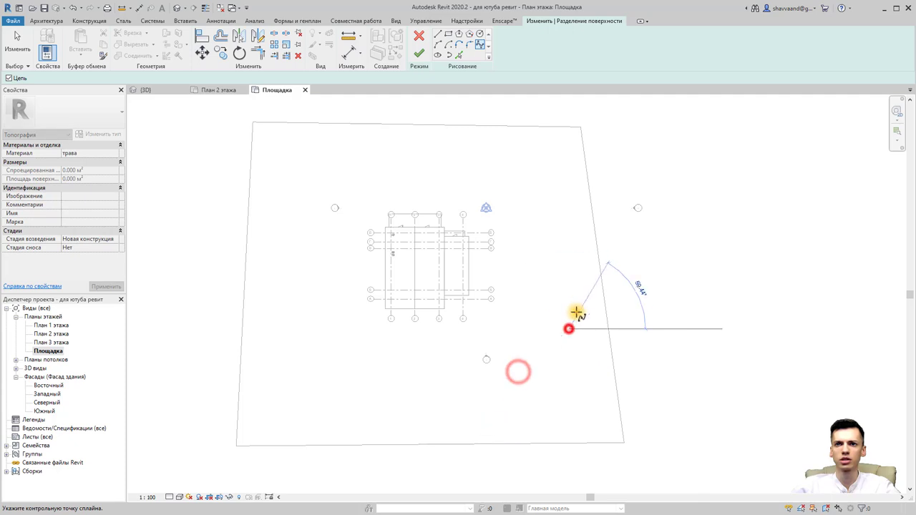
click(578, 282)
click(594, 251)
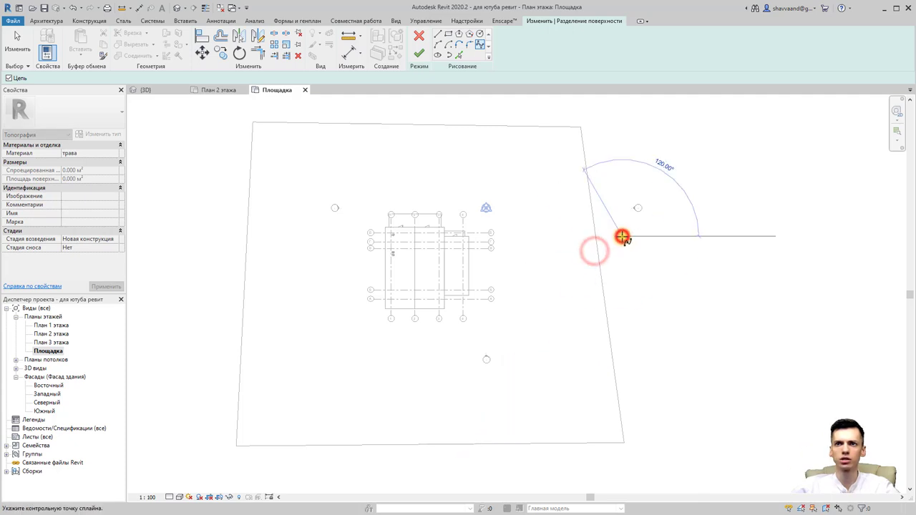
click(622, 237)
key(Escape)
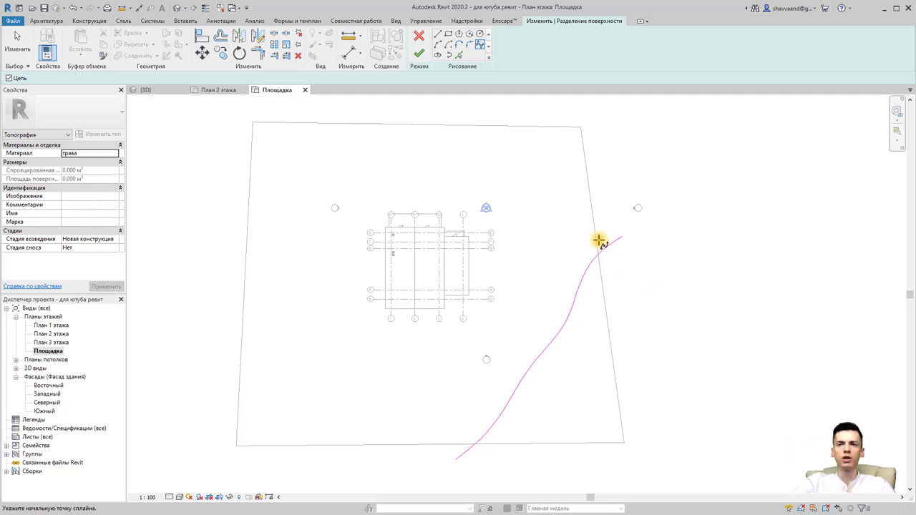
click(418, 50)
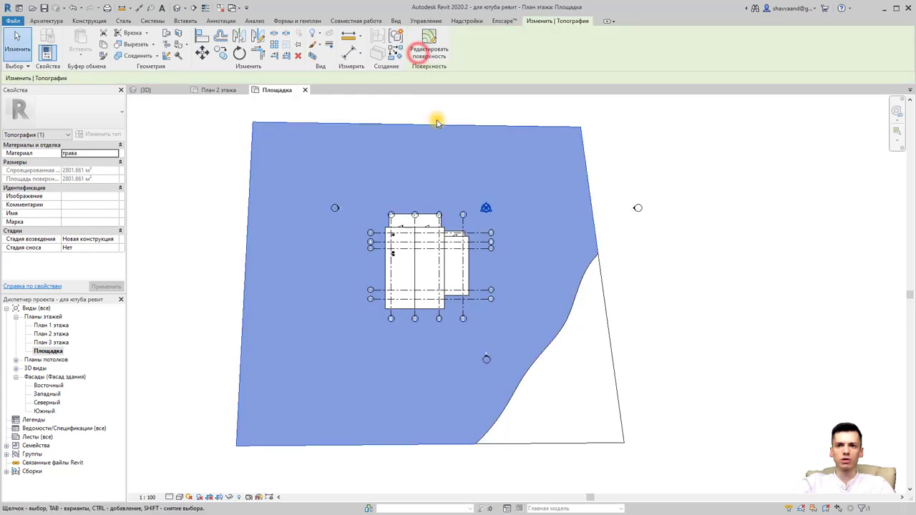
In 3D, merge the split-off lower-right terrain piece back into the main grass surface.
click(179, 7)
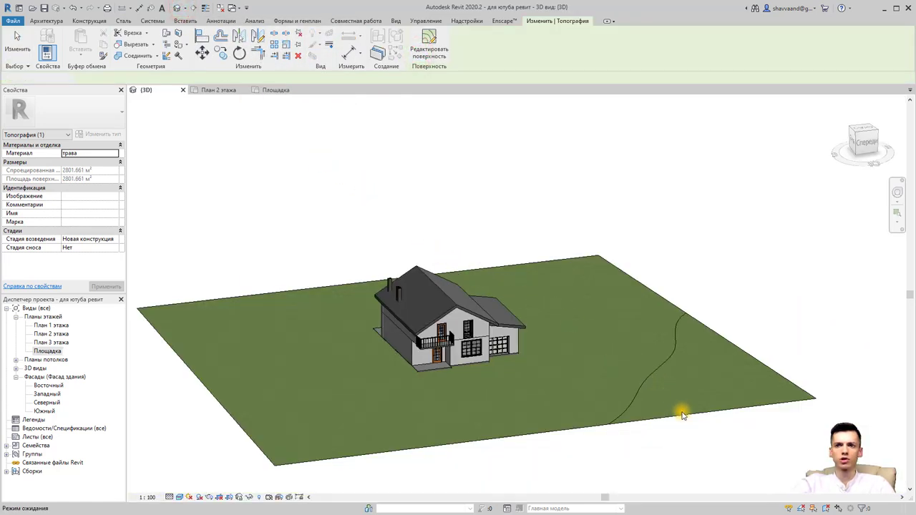
click(681, 414)
click(556, 427)
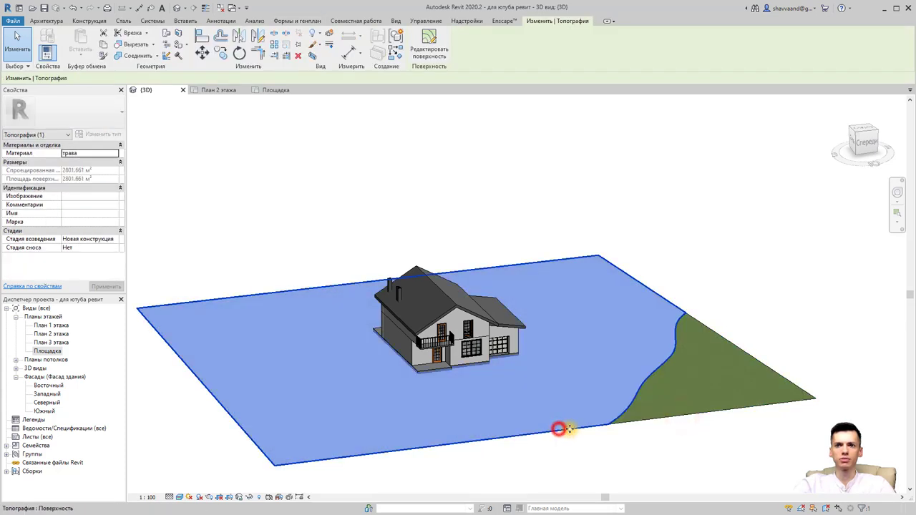
click(638, 421)
click(297, 21)
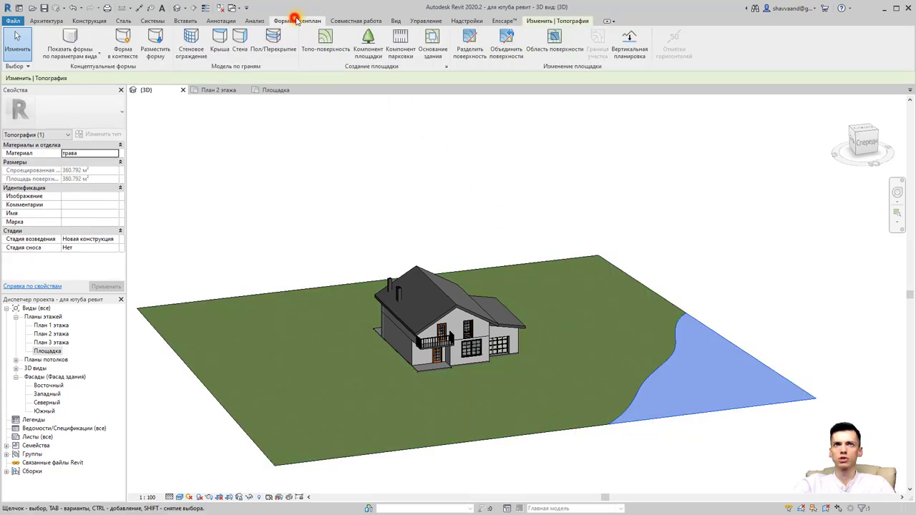
click(509, 54)
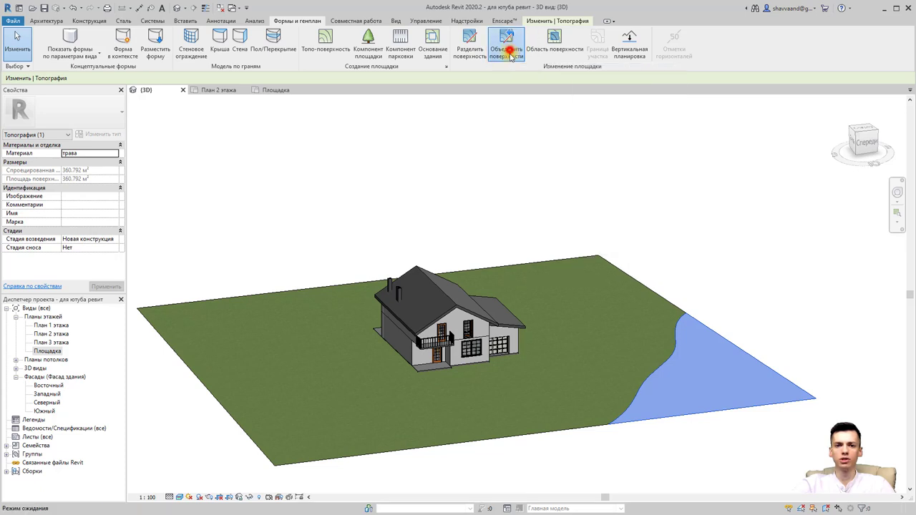
click(659, 421)
click(595, 423)
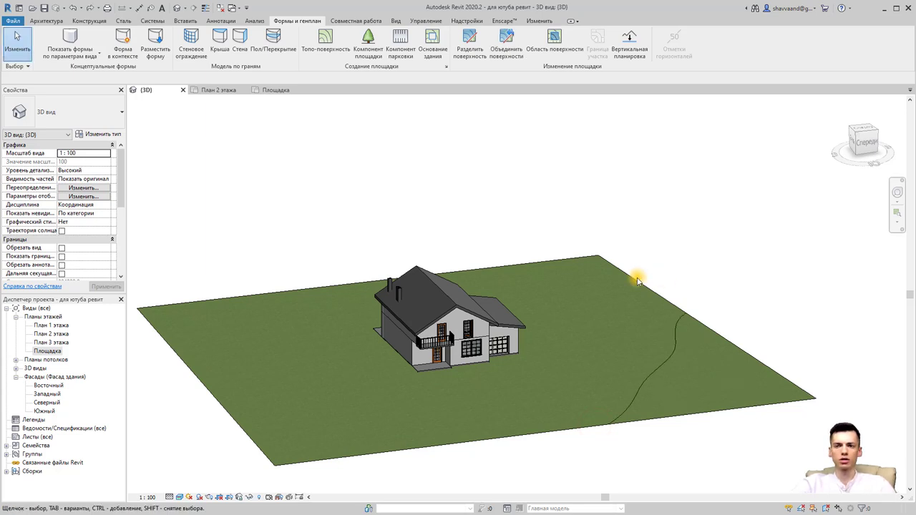
On the Площадка plan, start splitting the toposurface again with a spline sketch.
double_click(47, 351)
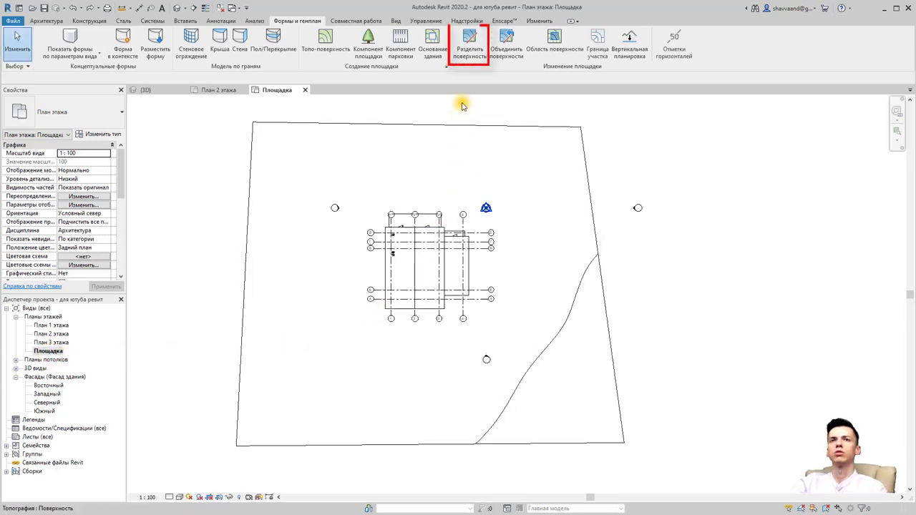
click(475, 48)
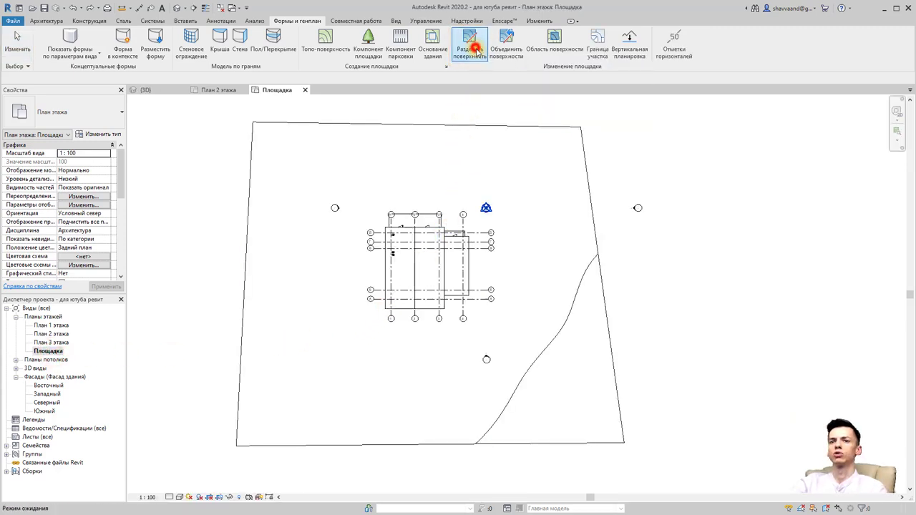
click(610, 359)
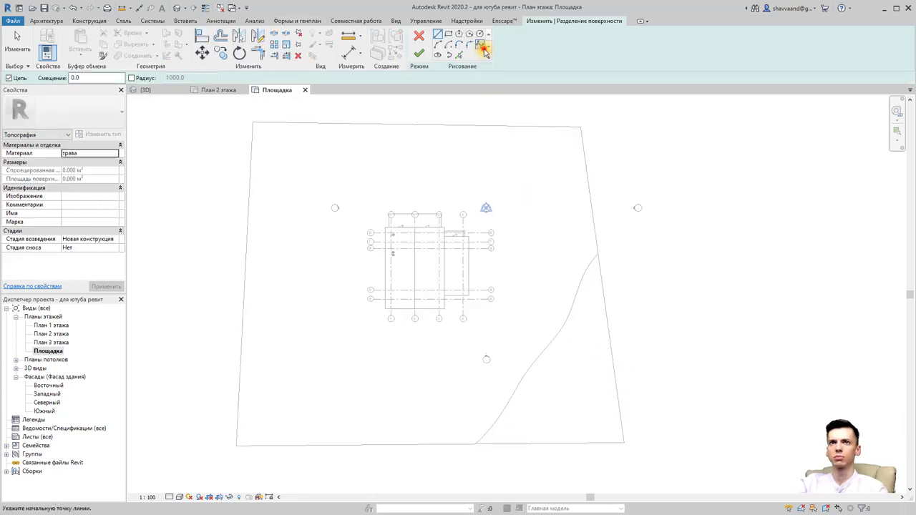
click(479, 45)
Draw a second curve beside the first and finish, carving off the 272.228 m² creek strip.
click(535, 465)
click(562, 425)
click(579, 405)
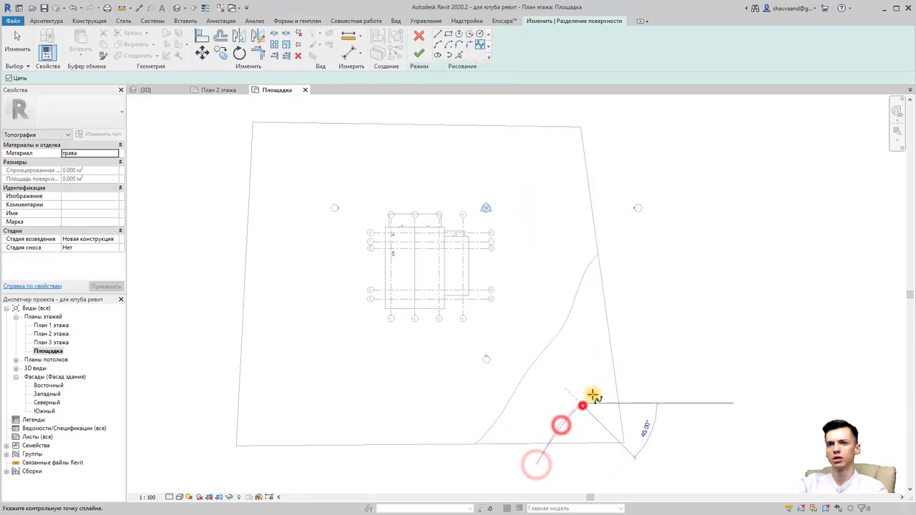
click(605, 375)
click(612, 341)
key(Escape)
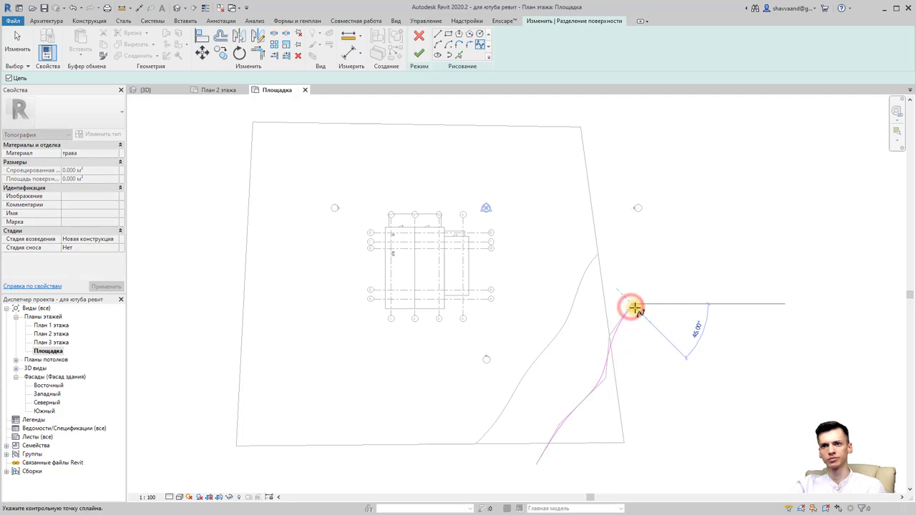
key(Escape)
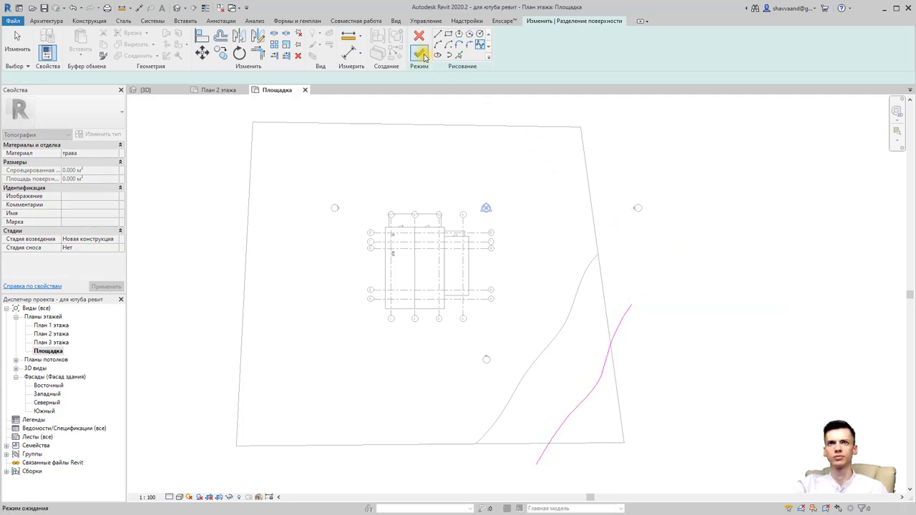
click(419, 53)
click(181, 8)
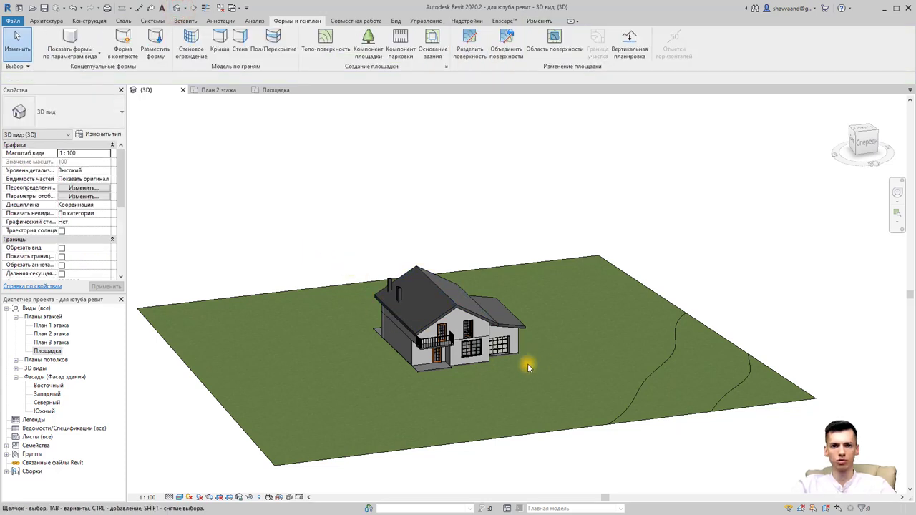
Assign the 'Асфальт, битум' material to the narrow creek strip so it shows dark.
click(673, 419)
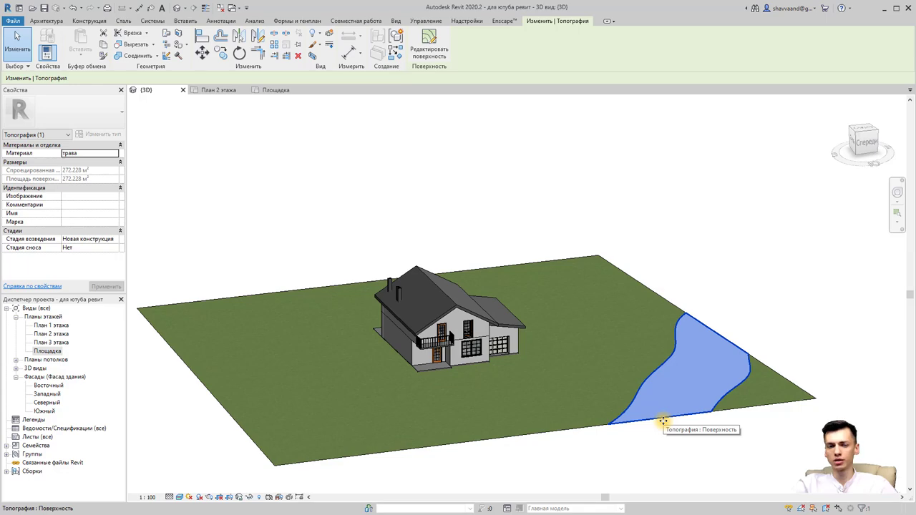
click(115, 154)
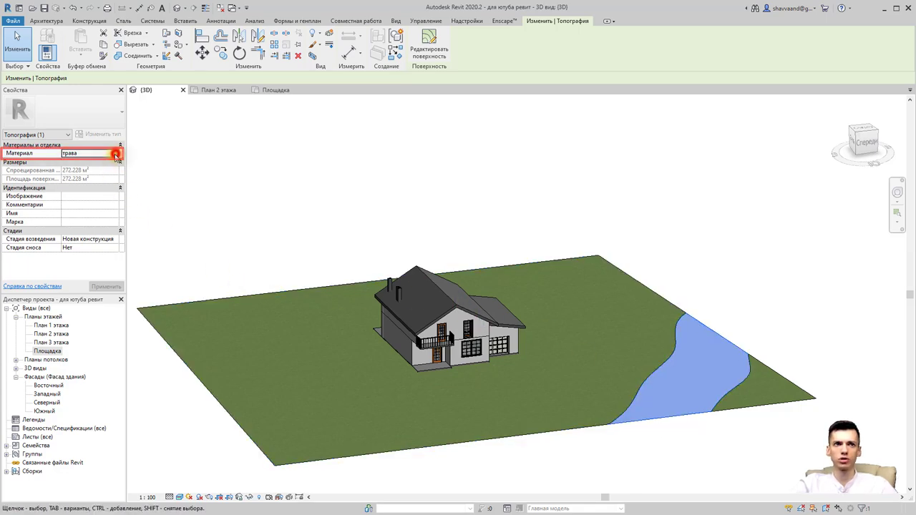
scroll(339, 287, down, 2)
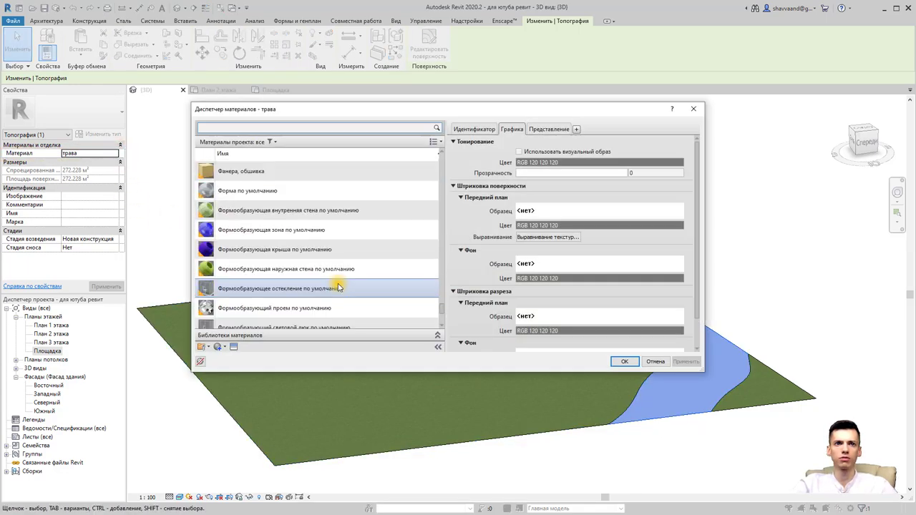
scroll(339, 287, down, 1)
scroll(290, 265, down, 2)
scroll(290, 266, up, 2)
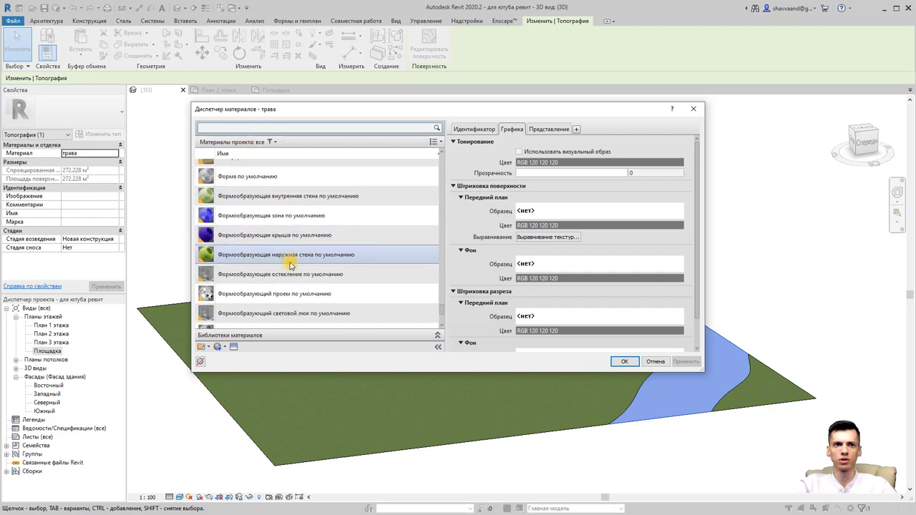
scroll(290, 265, up, 5)
scroll(288, 264, up, 5)
scroll(288, 265, up, 5)
scroll(290, 272, up, 5)
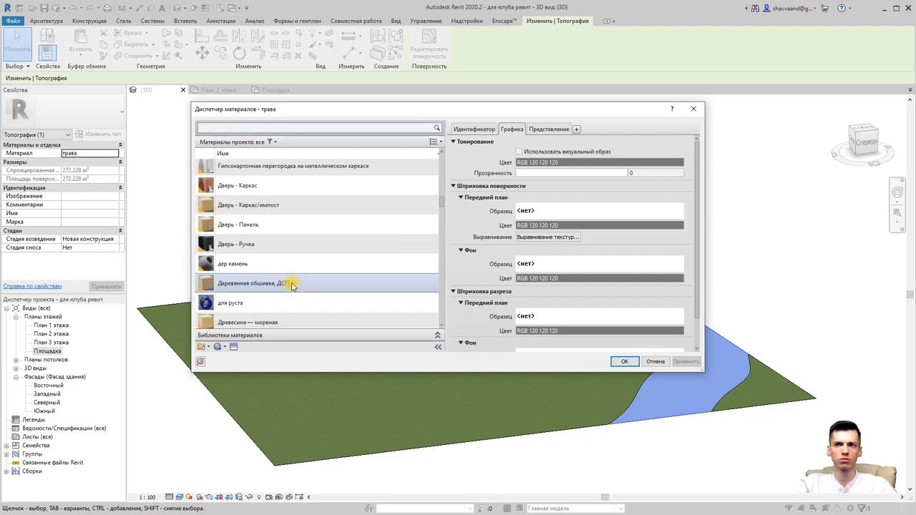
scroll(292, 286, up, 5)
scroll(291, 287, up, 5)
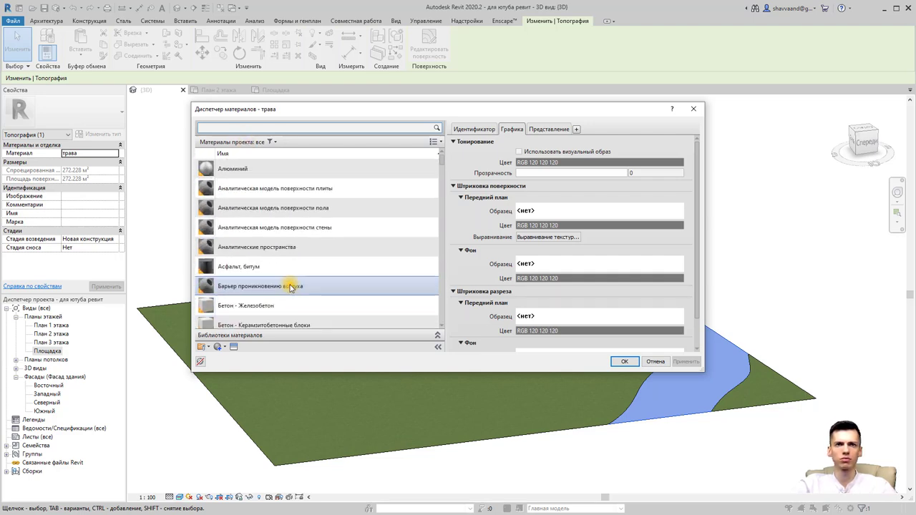
double_click(258, 263)
click(726, 252)
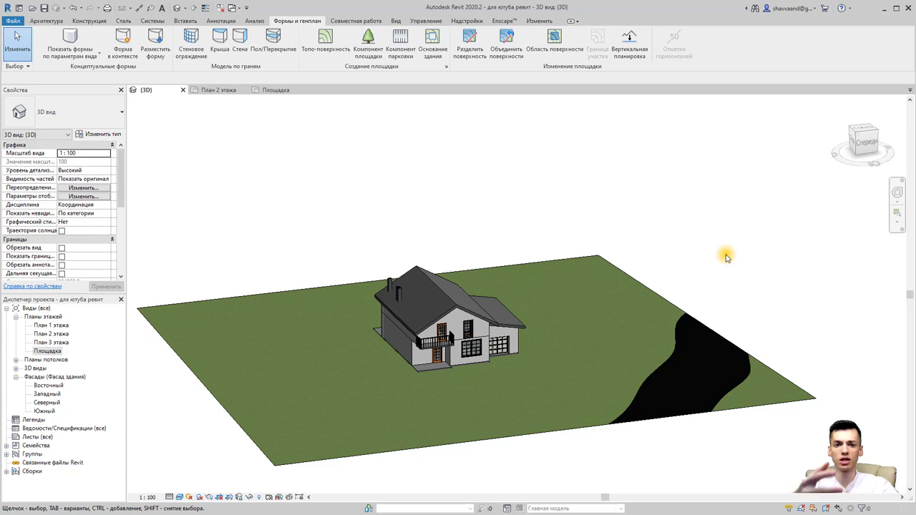
On the Площадка plan, edit the grass toposurface and start placing points.
double_click(50, 351)
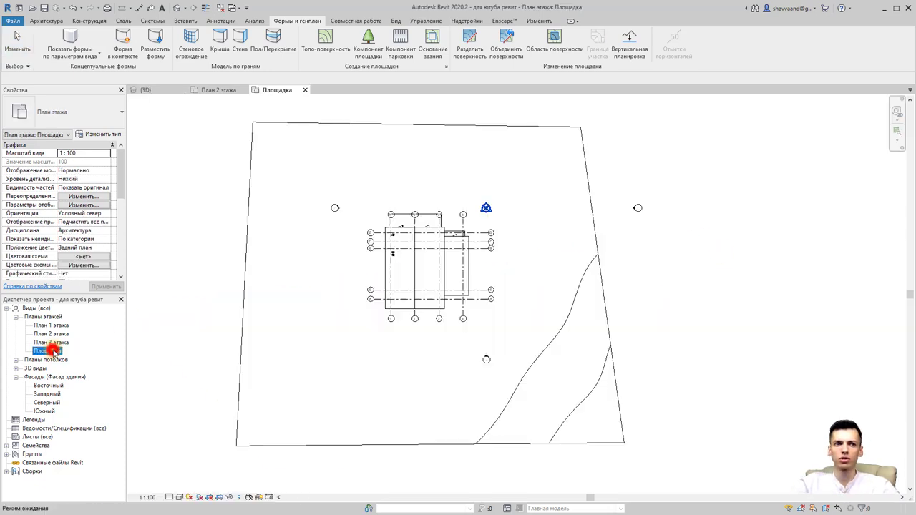
click(367, 127)
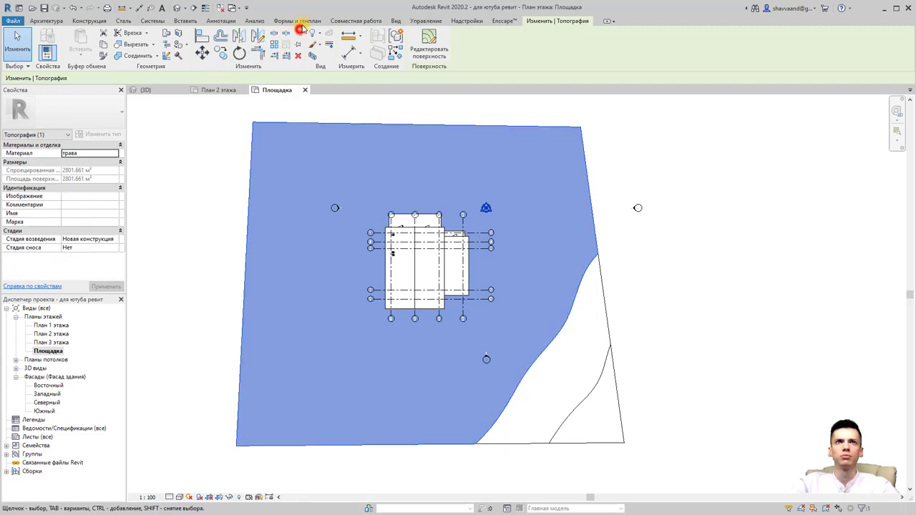
click(300, 24)
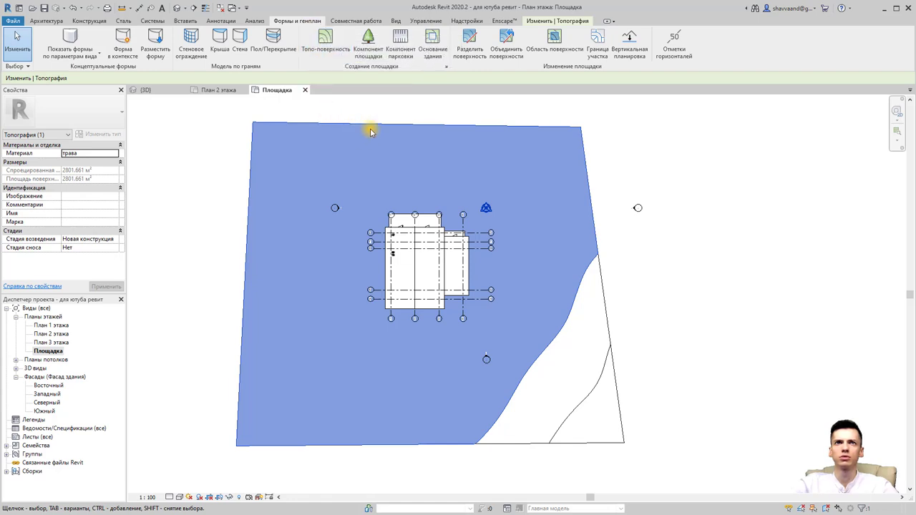
click(557, 20)
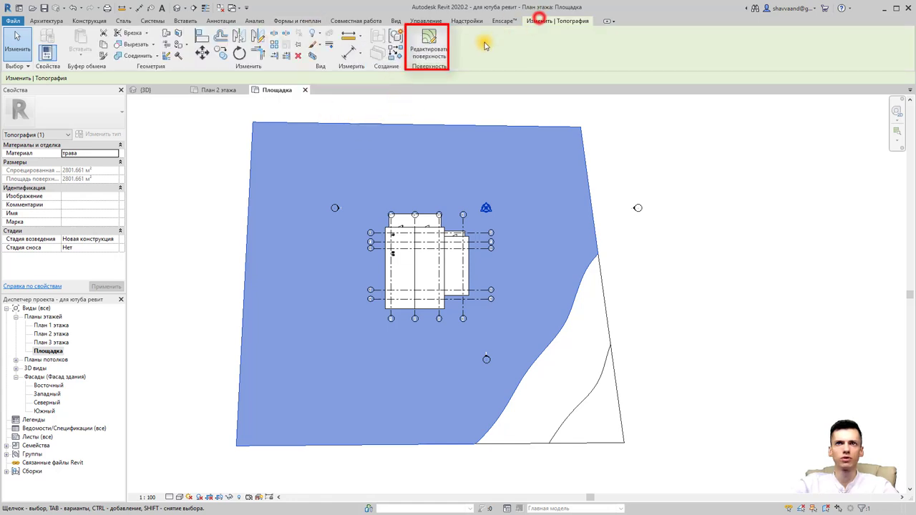
click(428, 43)
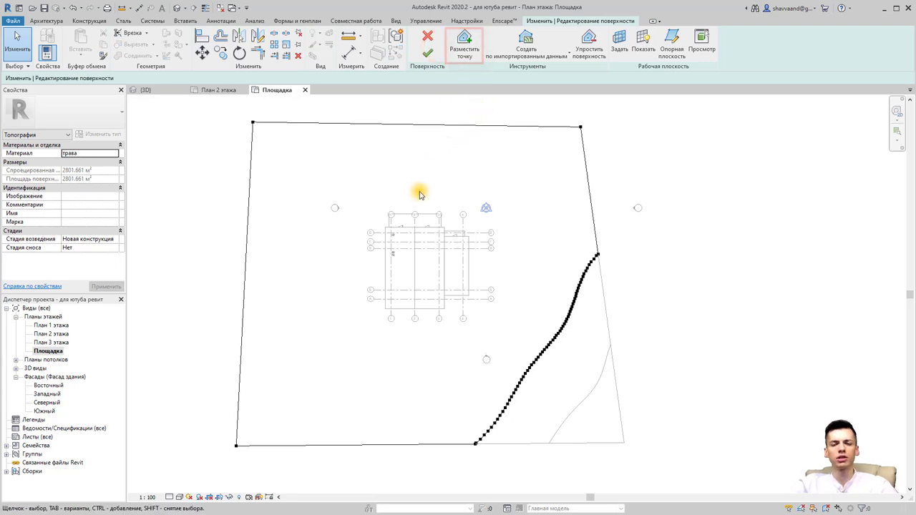
click(465, 52)
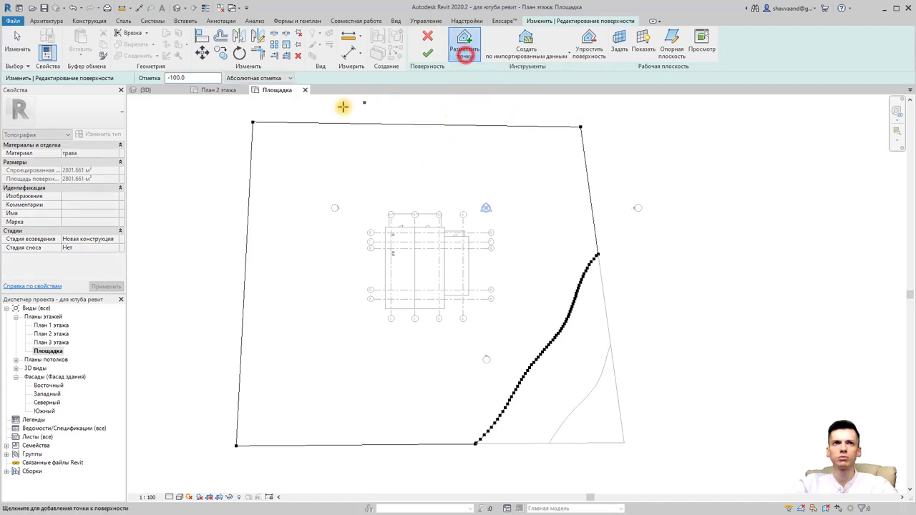
Place points at elevations 500 and 1000 near the top, then finish the surface.
click(199, 77)
text(500)
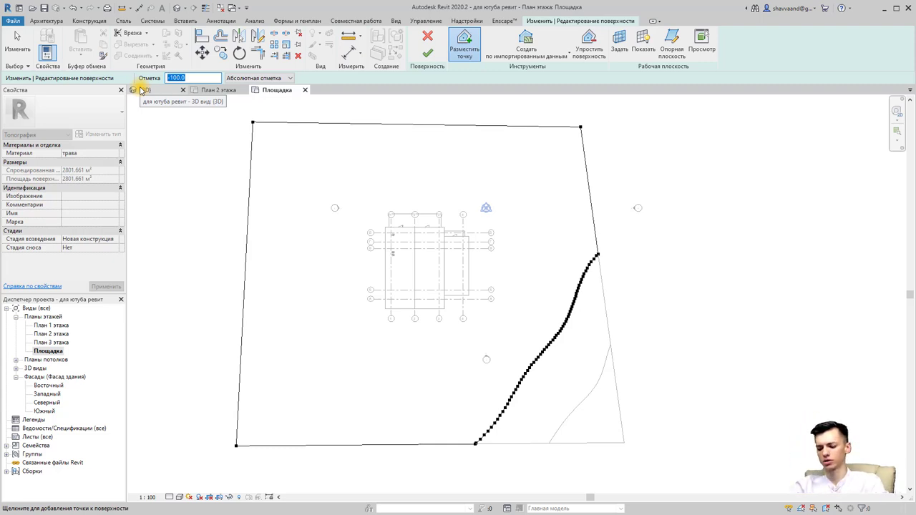
click(321, 193)
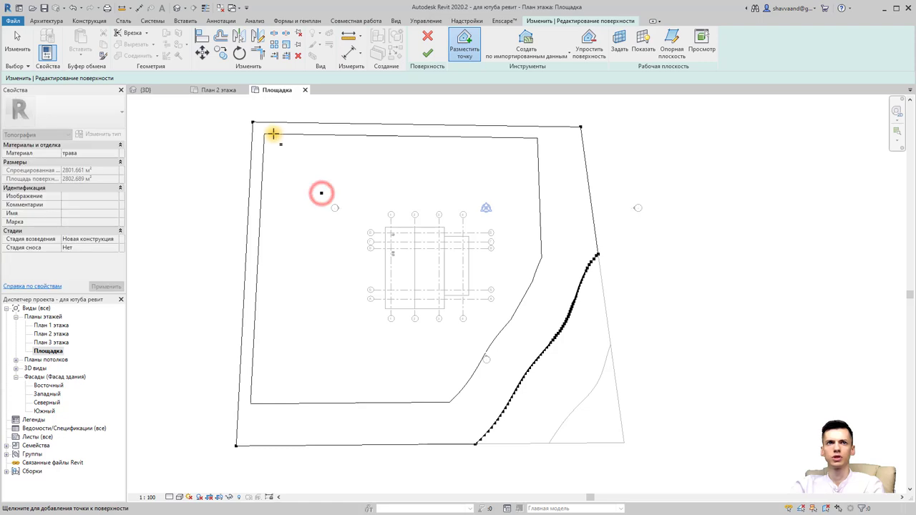
drag(218, 78, 147, 80)
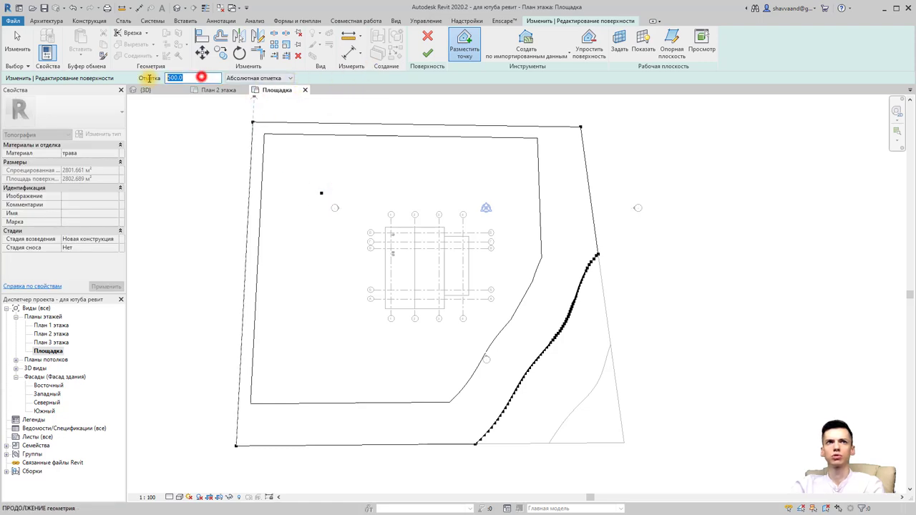
text(100)
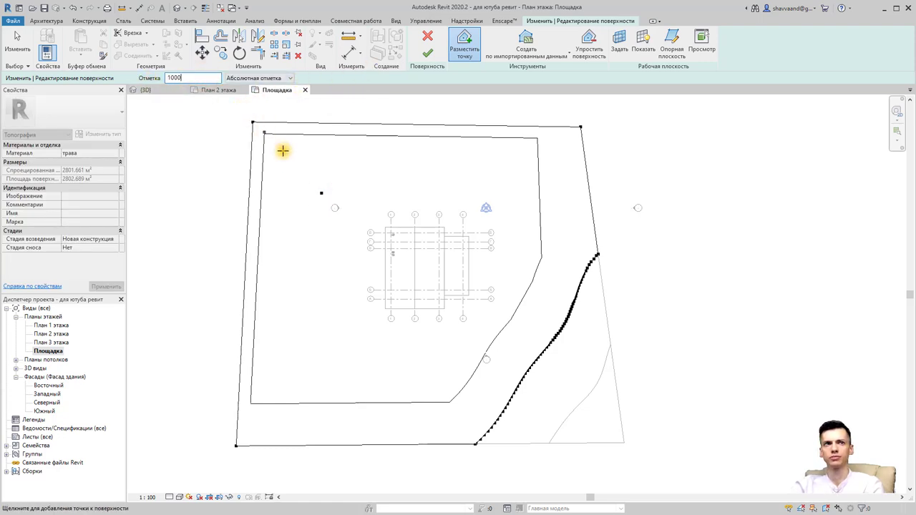
click(363, 158)
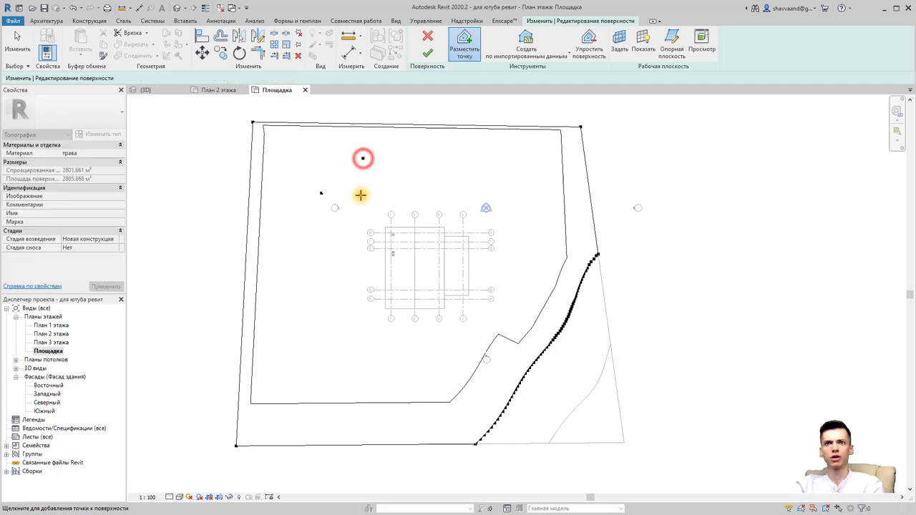
click(427, 54)
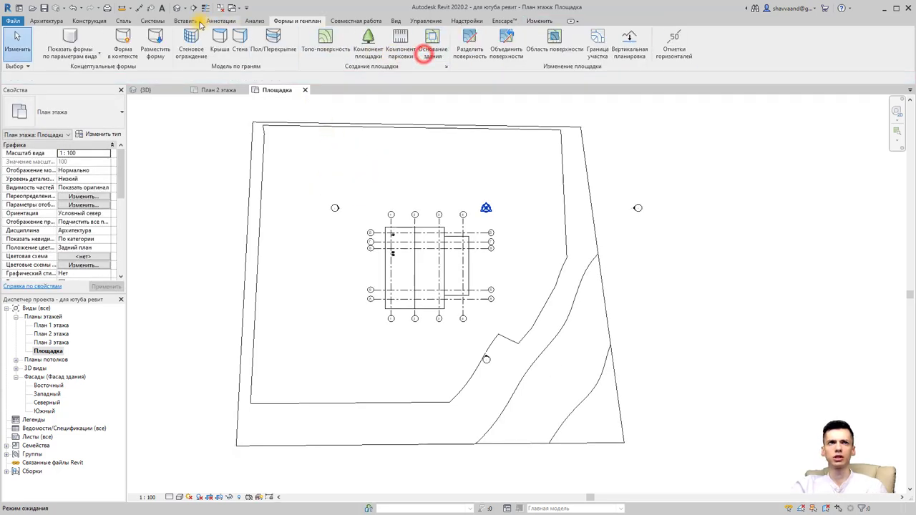
click(179, 9)
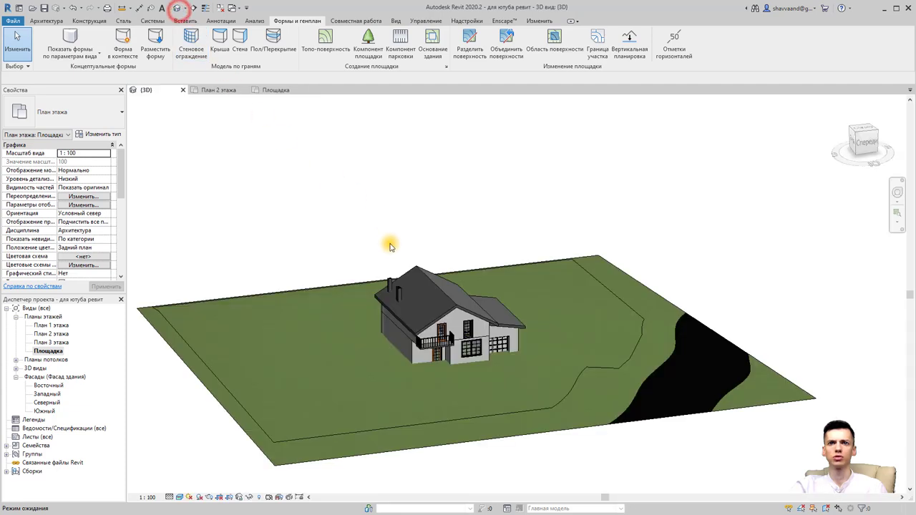
Orbit to a low side view of the house, then open the План 1 этажа plan.
click(449, 252)
mouse_move(414, 268)
shift+middle_down()
mouse_move(352, 263)
mouse_move(291, 346)
mouse_move(403, 323)
mouse_move(470, 372)
mouse_move(466, 393)
mouse_move(501, 368)
mouse_move(489, 398)
mouse_move(485, 385)
shift+middle_up()
mouse_move(638, 378)
shift+middle_down()
mouse_move(666, 382)
mouse_move(702, 347)
mouse_move(691, 342)
mouse_move(691, 358)
mouse_move(692, 327)
mouse_move(687, 356)
mouse_move(627, 374)
mouse_move(543, 428)
shift+middle_up()
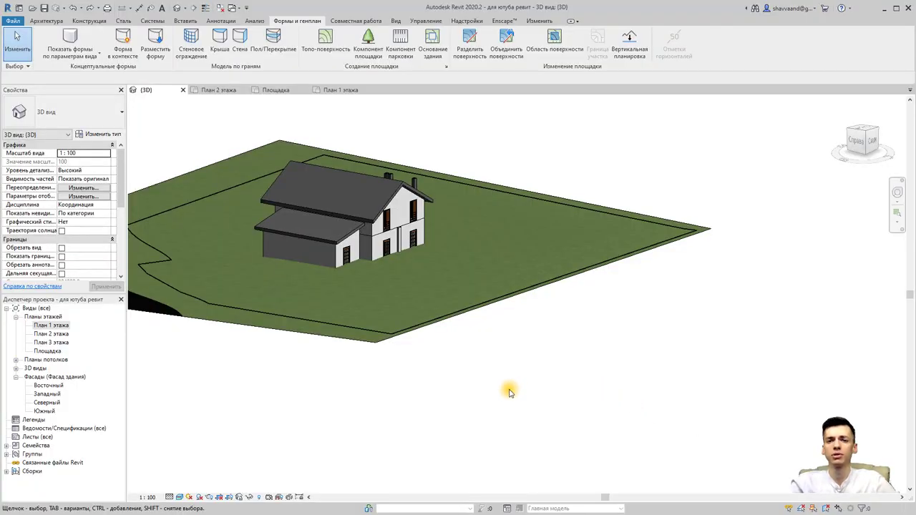
double_click(61, 326)
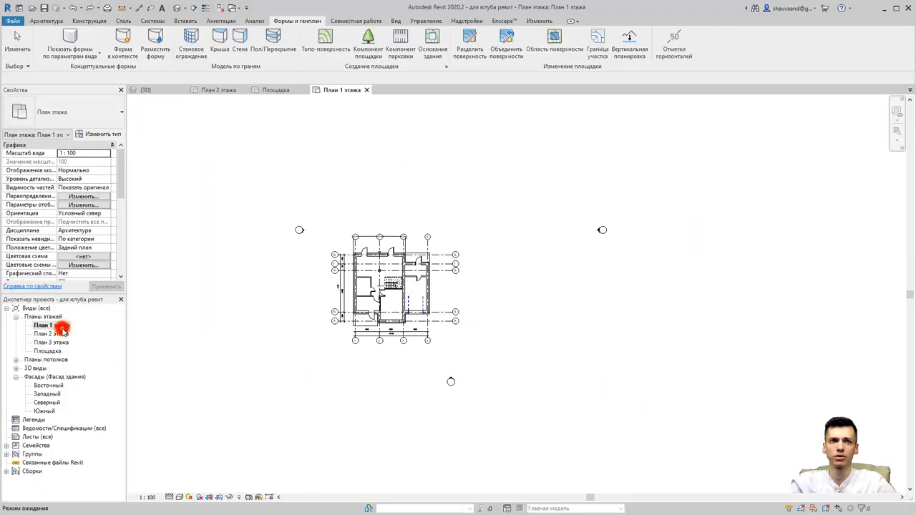
Start a building pad whose type has a single 50 mm Песок structure layer.
click(435, 44)
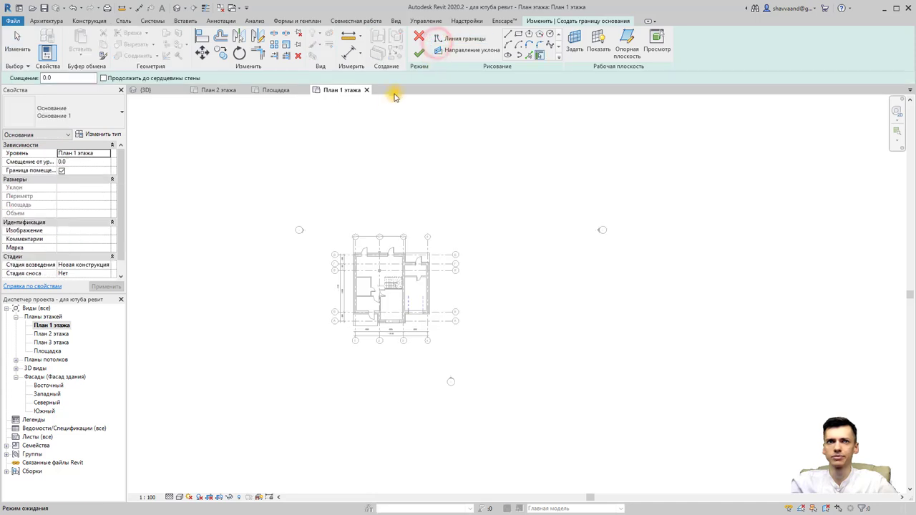
click(115, 137)
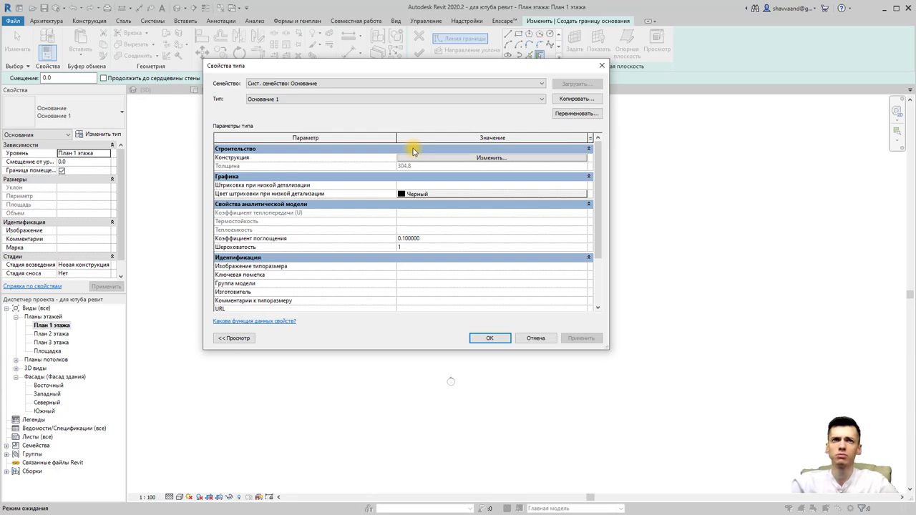
click(413, 158)
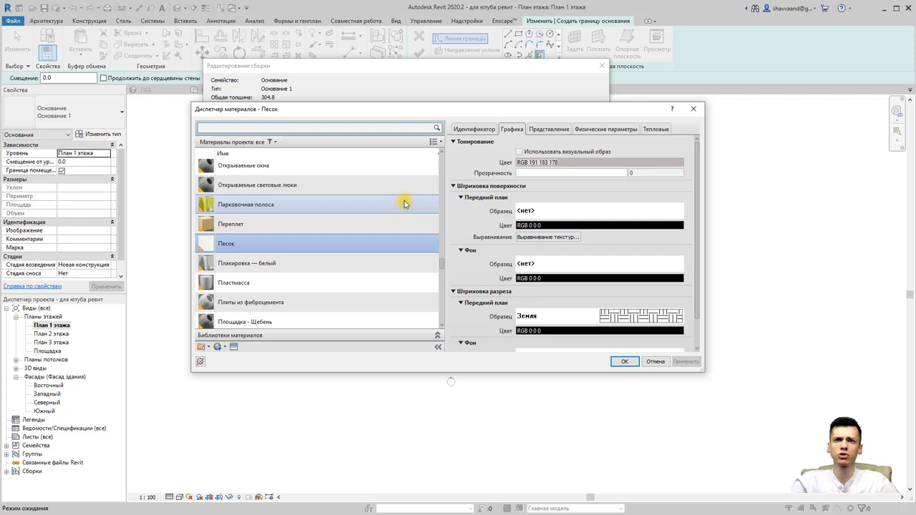
double_click(378, 244)
click(433, 156)
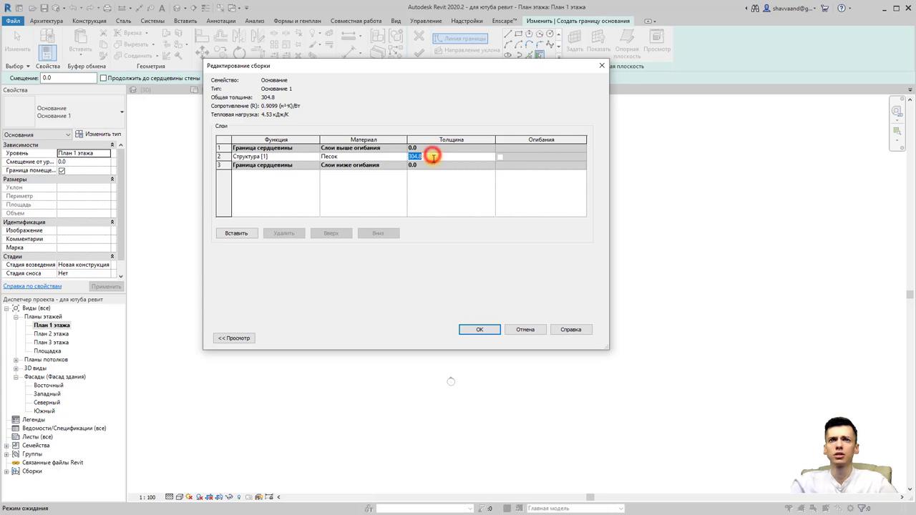
text(50)
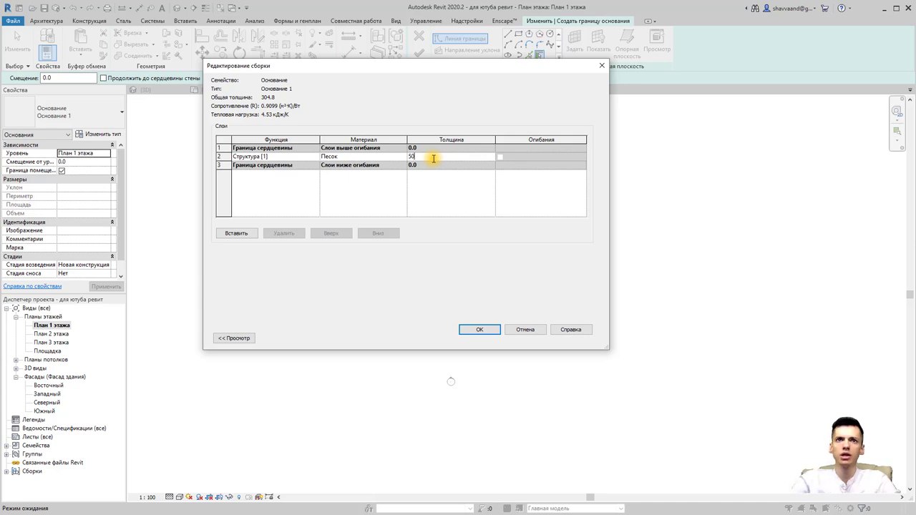
click(479, 329)
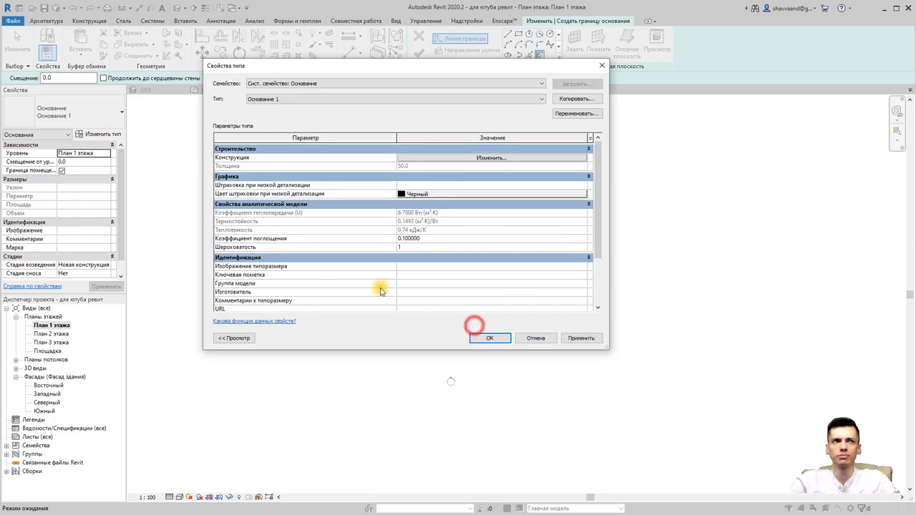
click(488, 334)
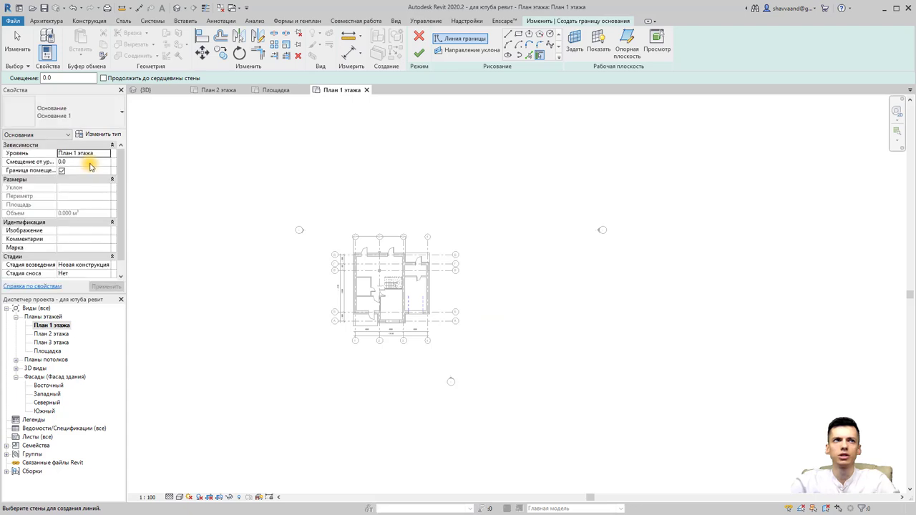
Set the pad offset to -300 and pick the top, grid 3, axis Д and grid 4 walls.
key(BackSpace)
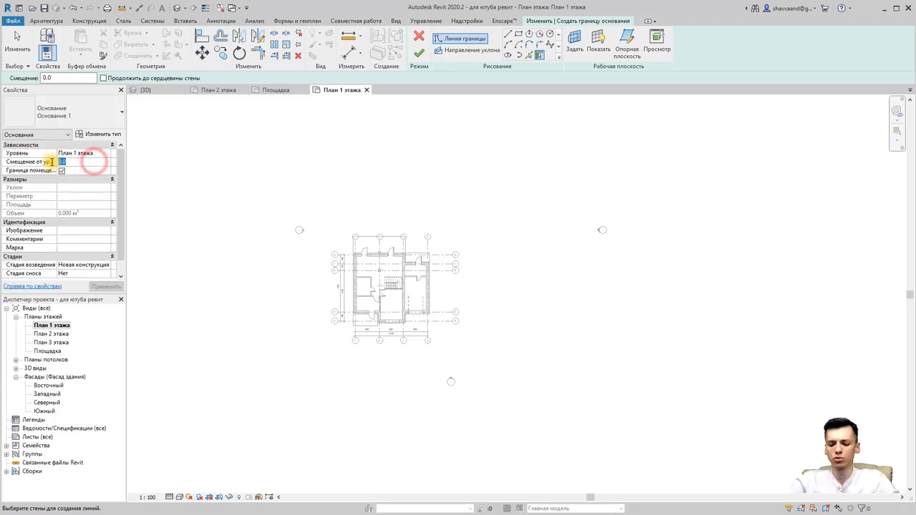
text(-300)
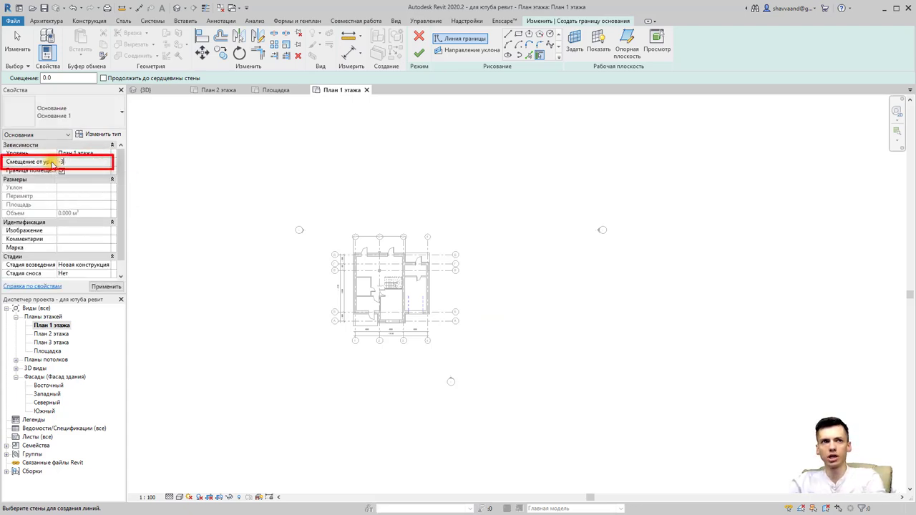
key(Return)
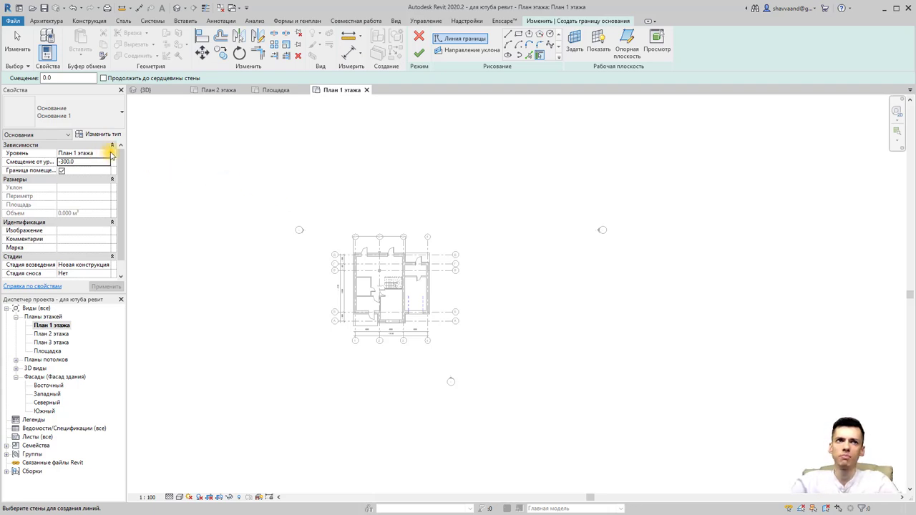
click(531, 58)
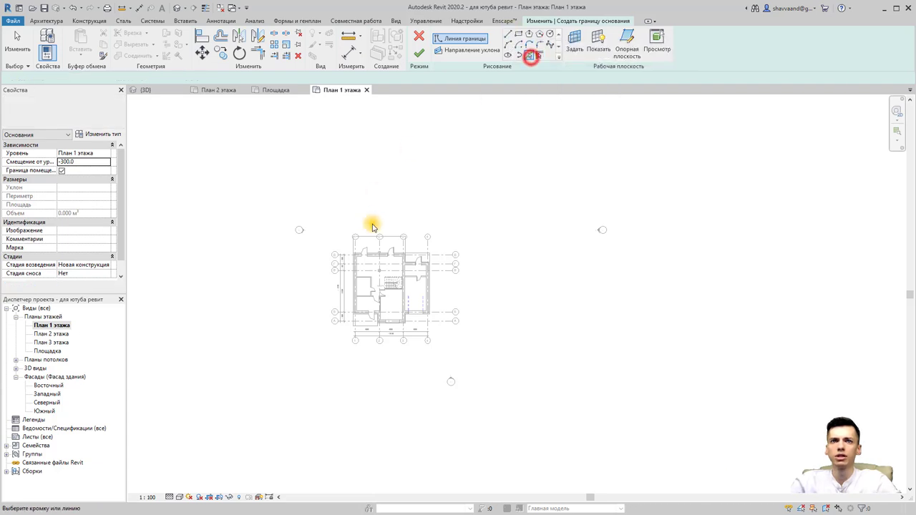
scroll(370, 172, up, 3)
click(400, 250)
click(435, 273)
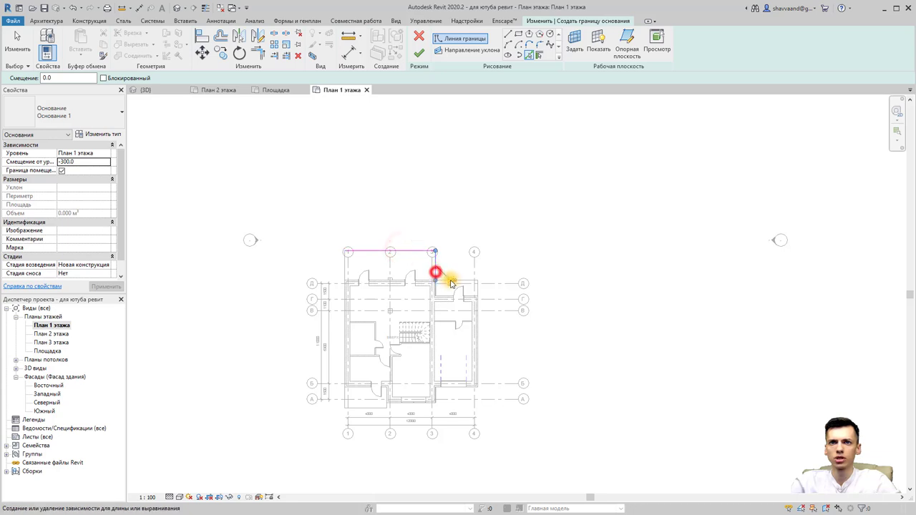
click(470, 281)
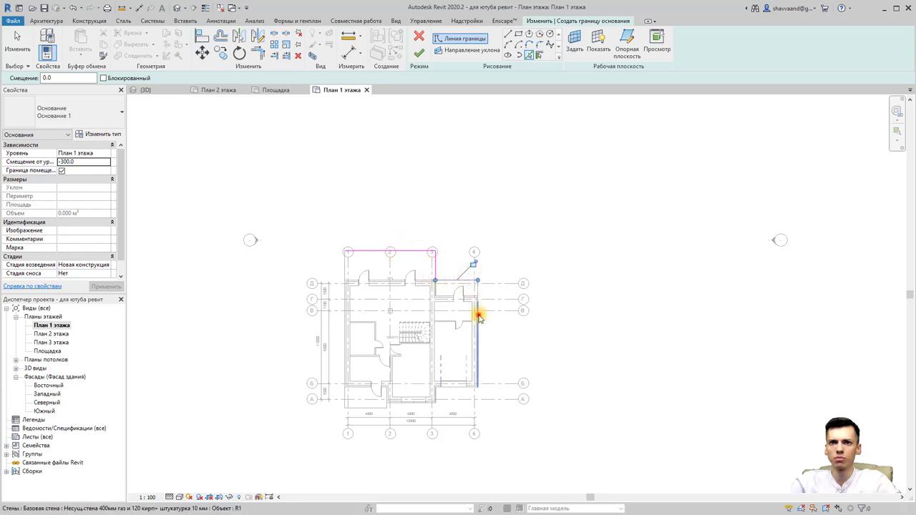
click(477, 310)
Add the remaining bottom exterior walls between grids 1 and 4 to the pad boundary.
scroll(436, 351, up, 2)
scroll(438, 324, up, 3)
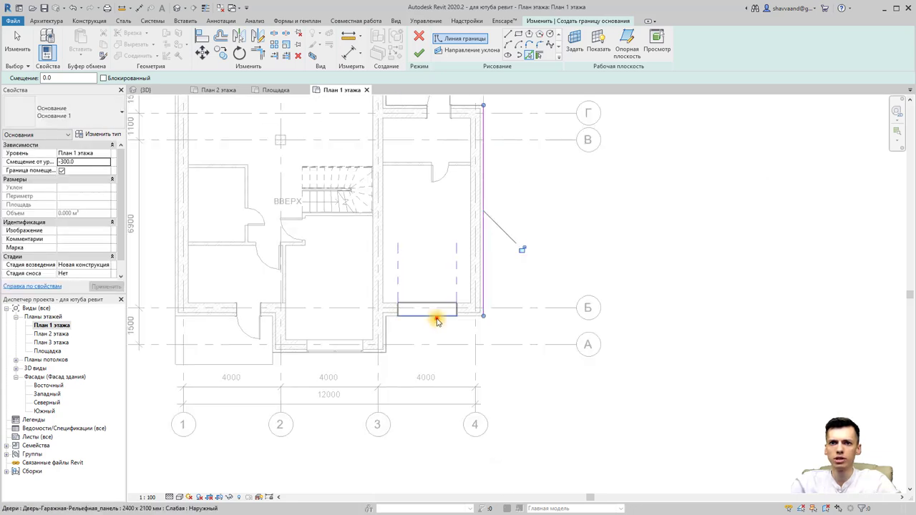
click(436, 311)
click(387, 340)
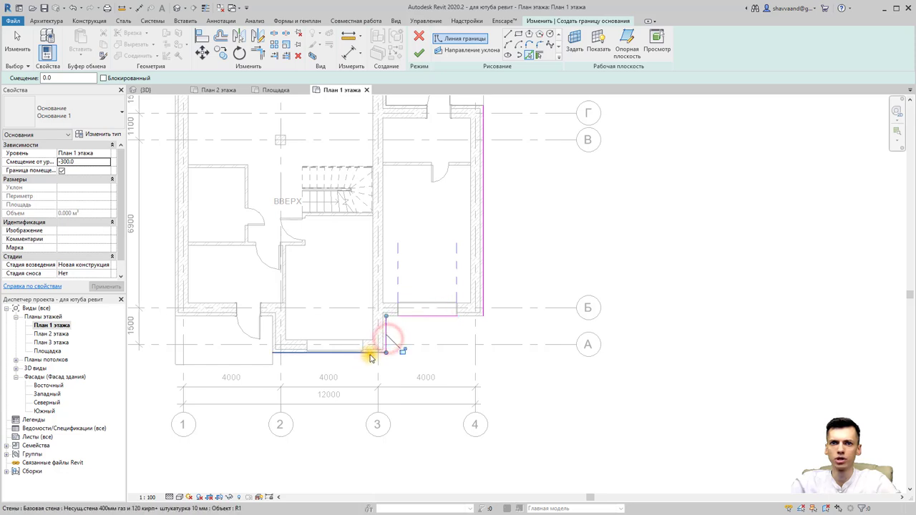
click(366, 352)
click(259, 364)
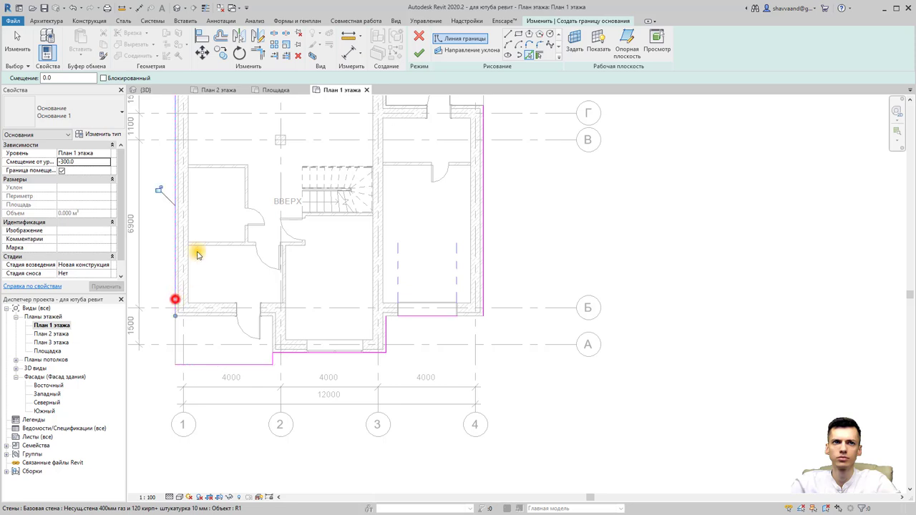
Trim the boundary lines into corners so the pad sketch forms a closed loop.
middle_drag(198, 181, 236, 301)
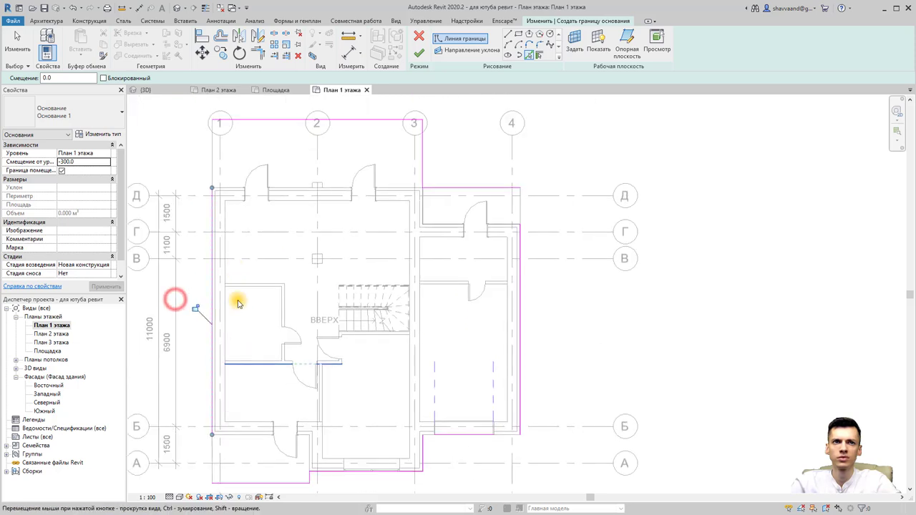
click(262, 53)
click(235, 119)
mouse_move(211, 213)
middle_down()
mouse_move(240, 125)
mouse_move(243, 80)
middle_up()
click(248, 351)
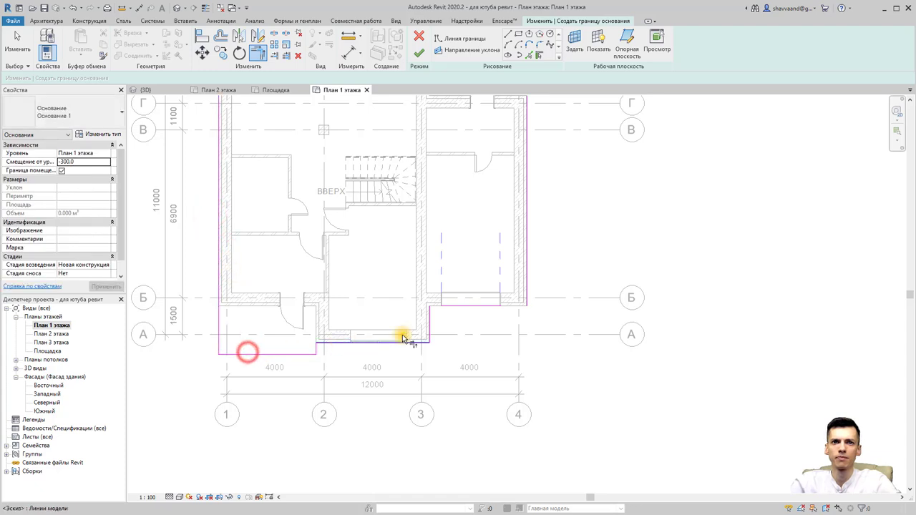
click(429, 322)
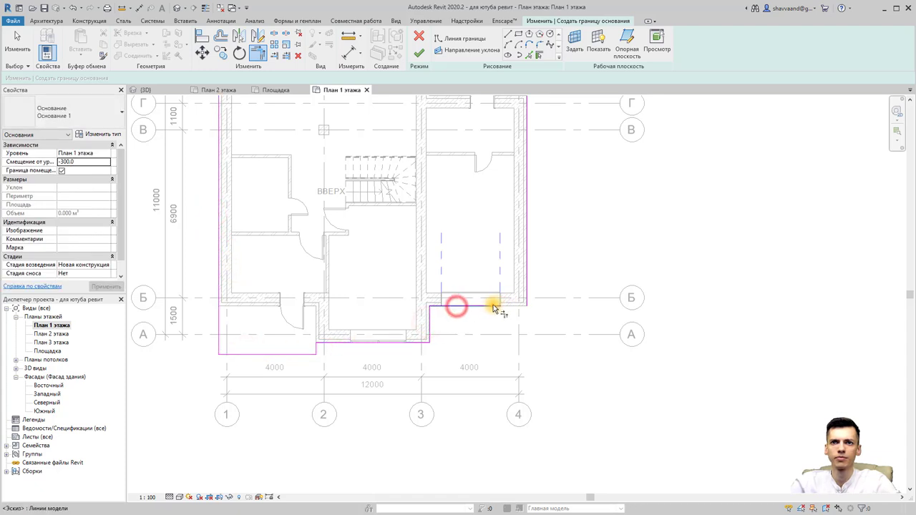
click(491, 307)
click(527, 298)
middle_drag(519, 104, 522, 263)
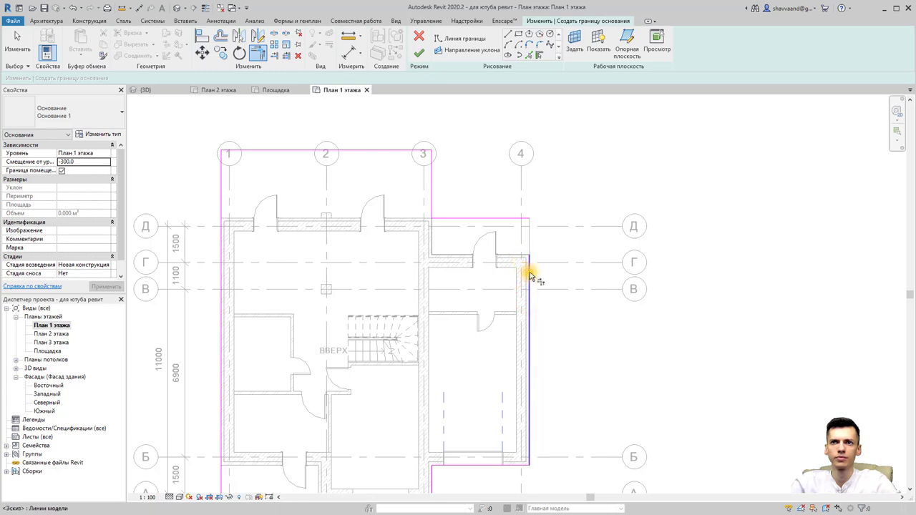
click(527, 270)
click(517, 218)
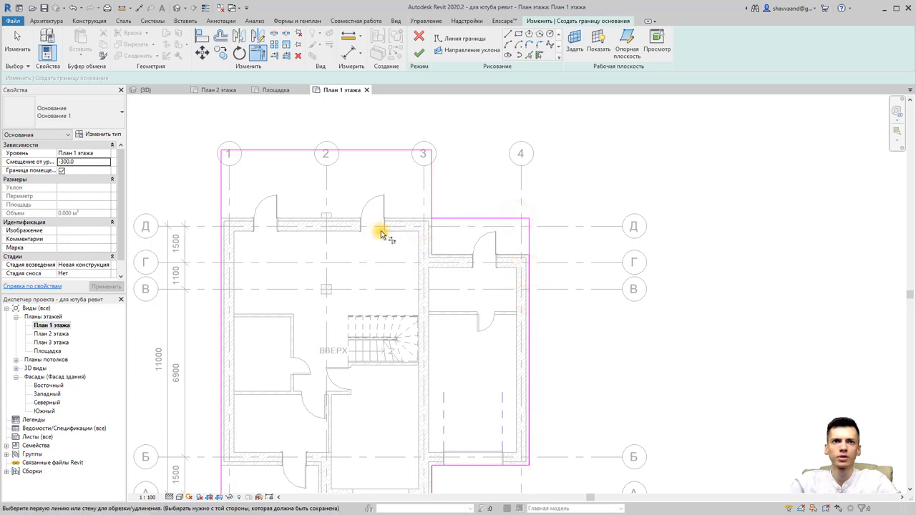
scroll(409, 229, down, 1)
Finish the building pad and view it in 3D from below.
click(419, 53)
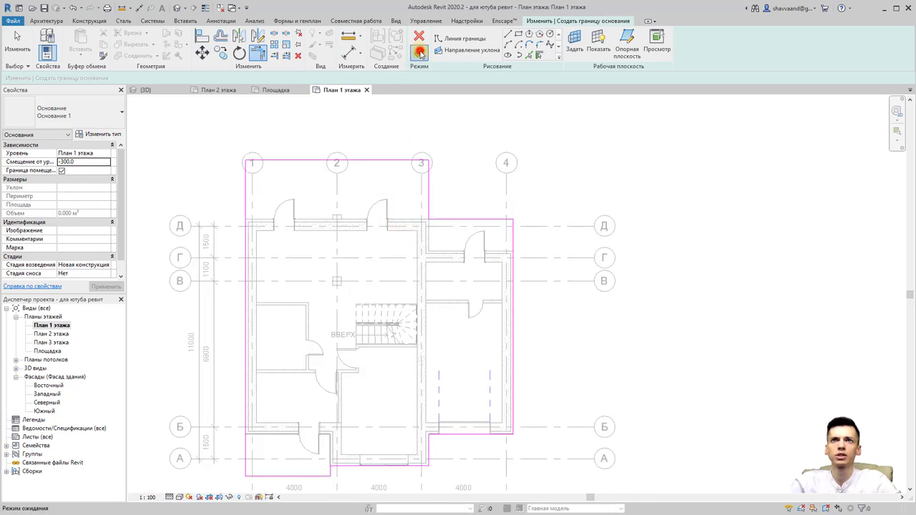
click(180, 8)
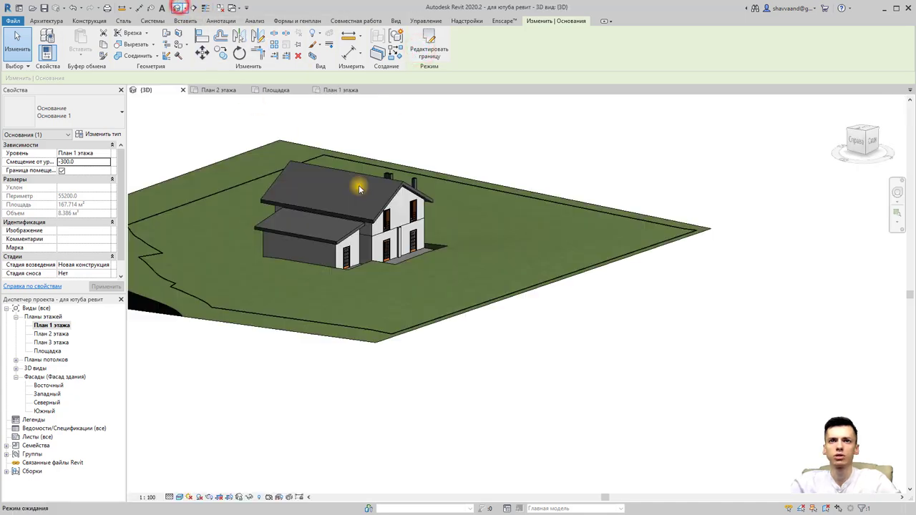
key(Escape)
shift+middle_drag(467, 253, 479, 292)
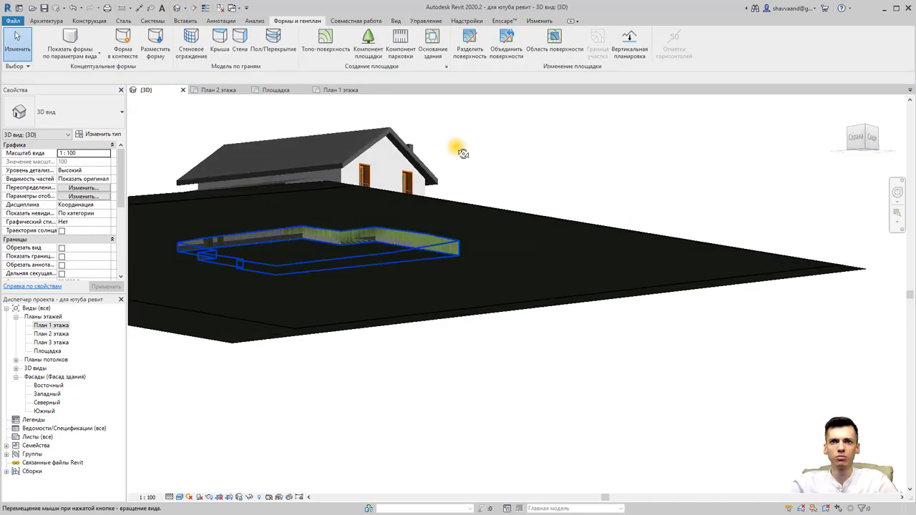
scroll(479, 291, up, 3)
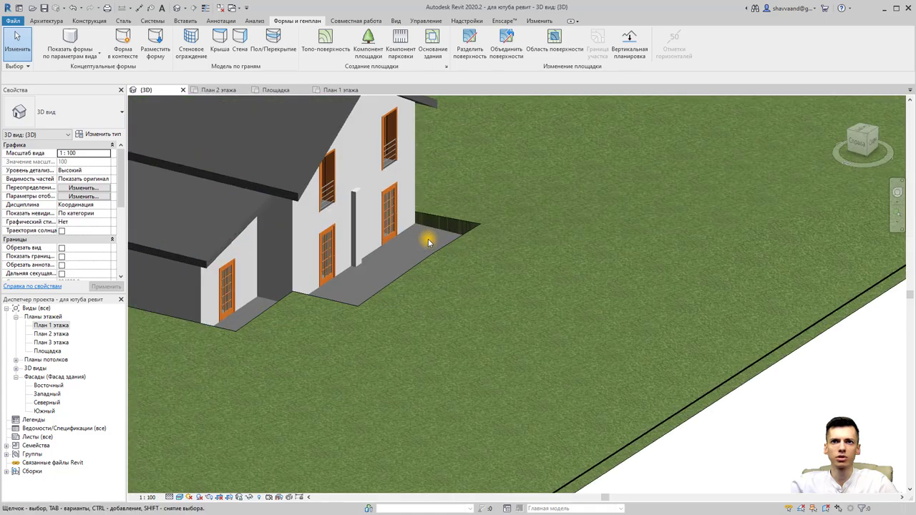
scroll(458, 279, up, 2)
Inspect the pad cut into the terrain up close, then open the Площадка site plan.
shift+middle_drag(443, 264, 468, 258)
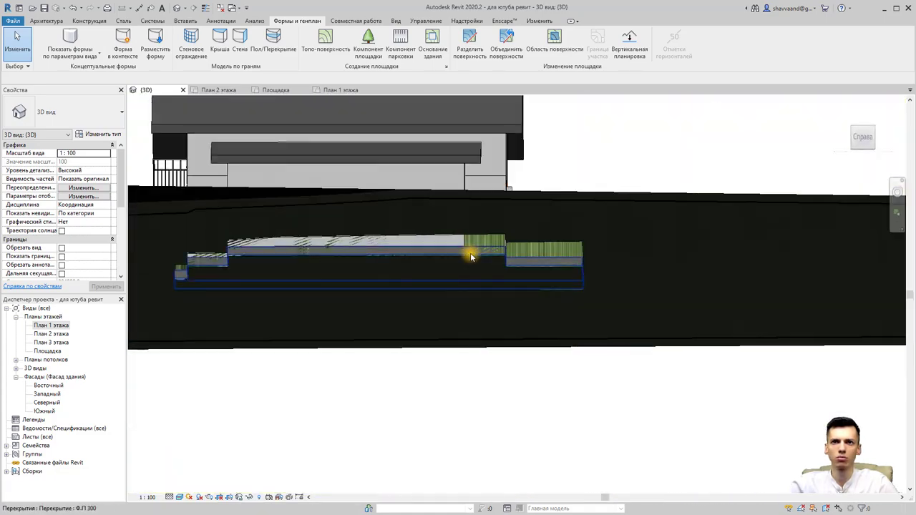
scroll(475, 255, up, 3)
mouse_move(501, 237)
shift+middle_down()
mouse_move(438, 280)
mouse_move(401, 272)
mouse_move(506, 302)
mouse_move(582, 283)
shift+middle_up()
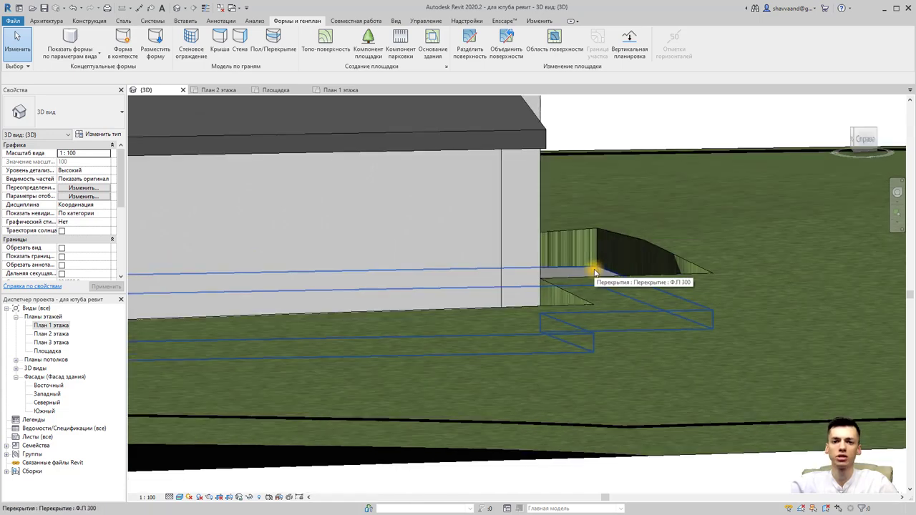
scroll(594, 272, down, 5)
mouse_move(594, 268)
shift+middle_down()
mouse_move(548, 312)
mouse_move(482, 341)
mouse_move(486, 330)
shift+middle_up()
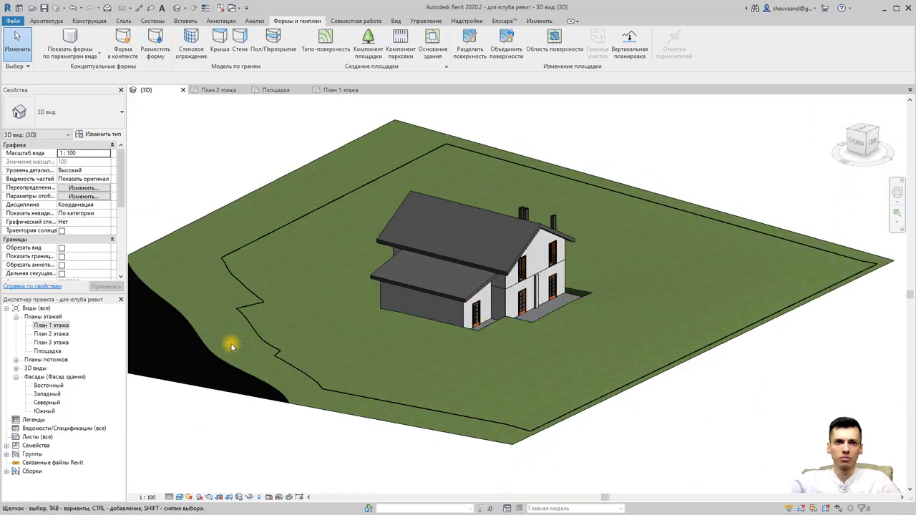
middle_drag(275, 333, 353, 305)
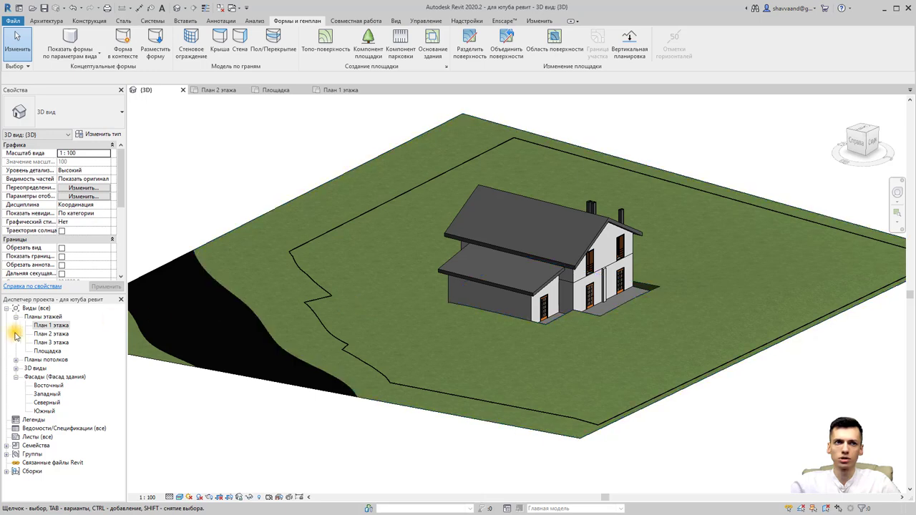
double_click(46, 351)
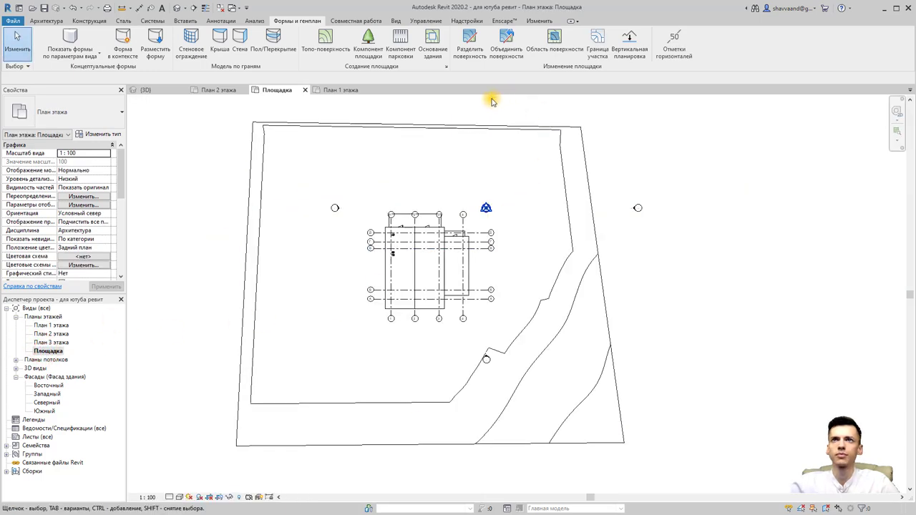
Edit the grass toposurface and place -100.0 points at the house's top-left and top-right corners.
click(474, 124)
click(433, 42)
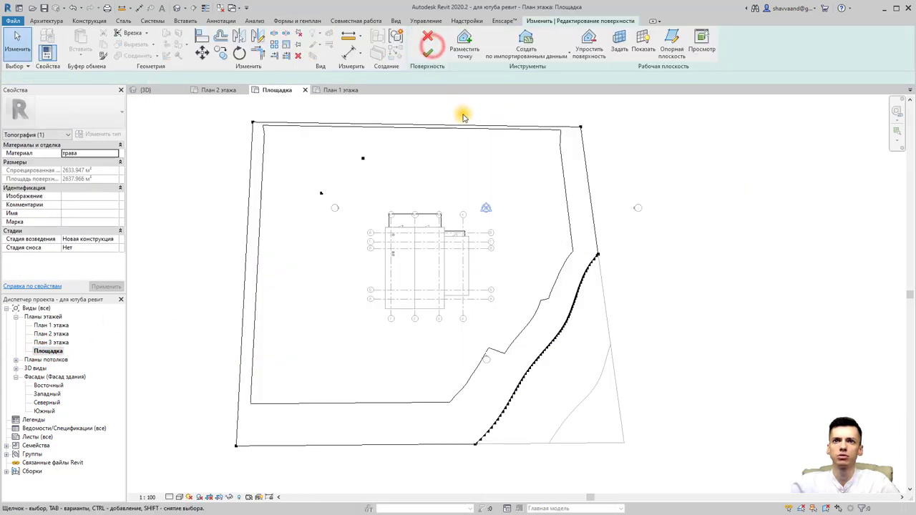
click(464, 43)
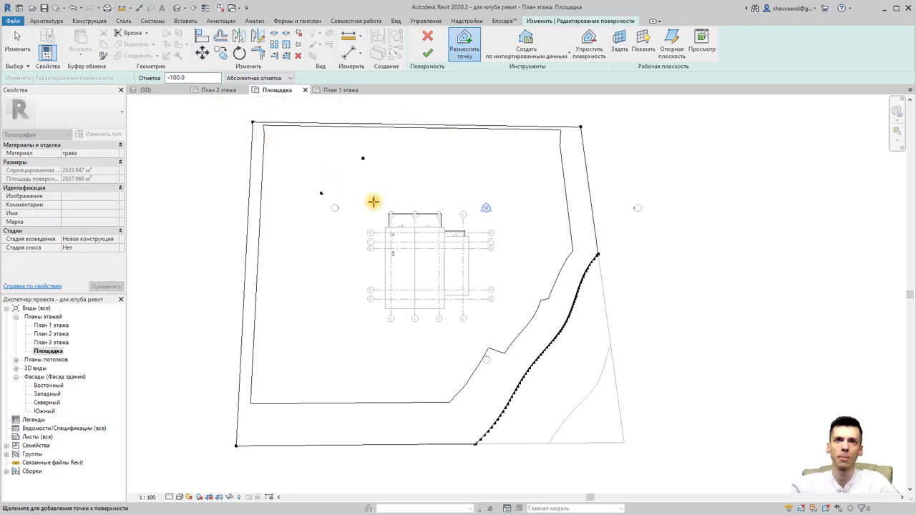
scroll(372, 200, up, 2)
click(402, 226)
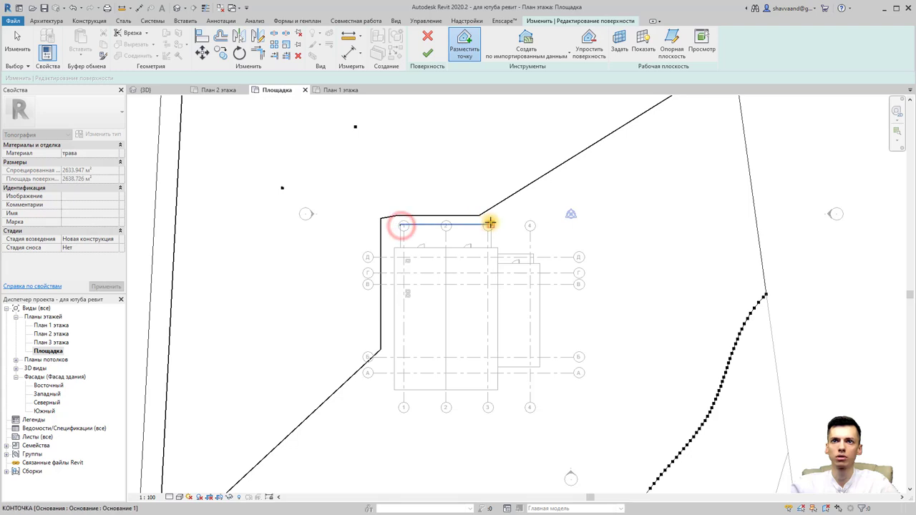
click(489, 225)
Add -100.0 points around the house's right side, bottom and left side, then finish.
click(498, 247)
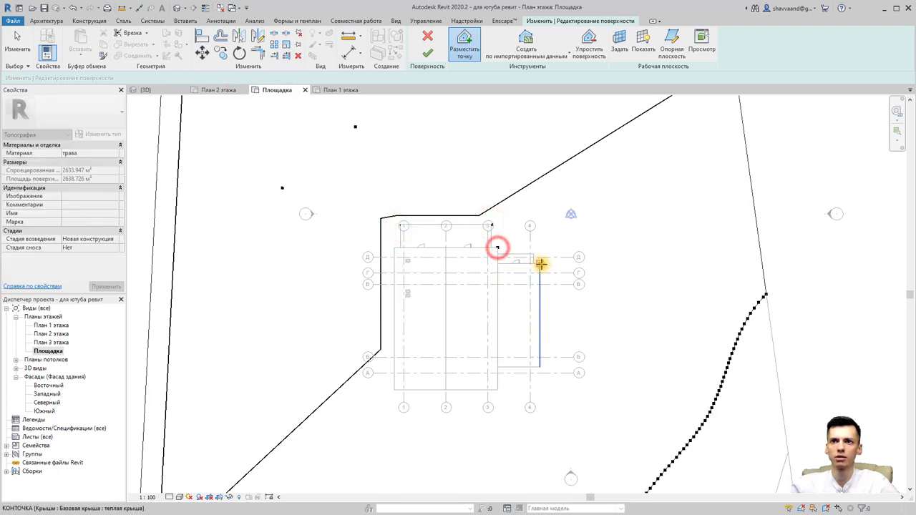
click(540, 264)
click(540, 367)
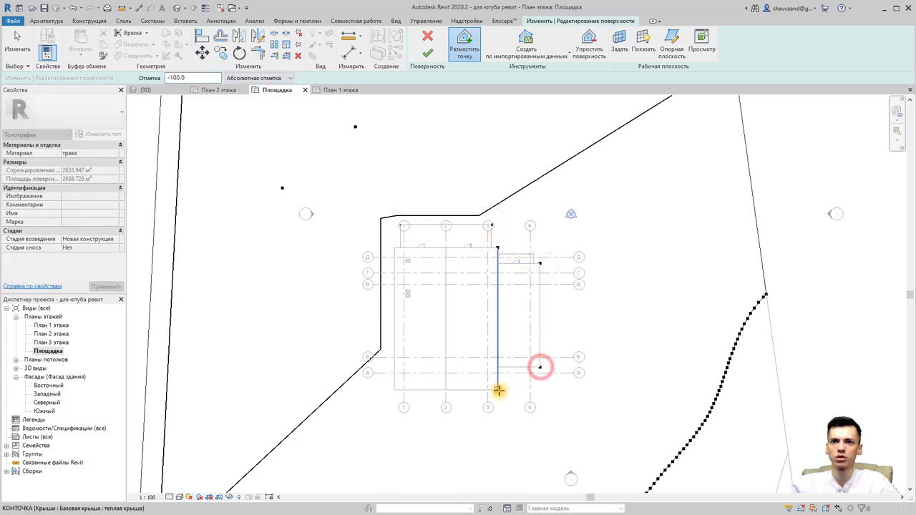
click(498, 390)
click(394, 390)
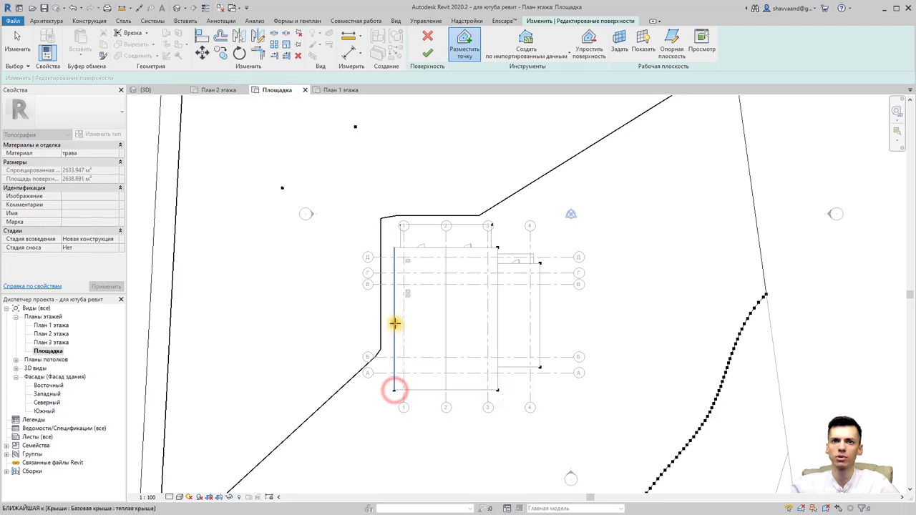
click(395, 324)
click(427, 54)
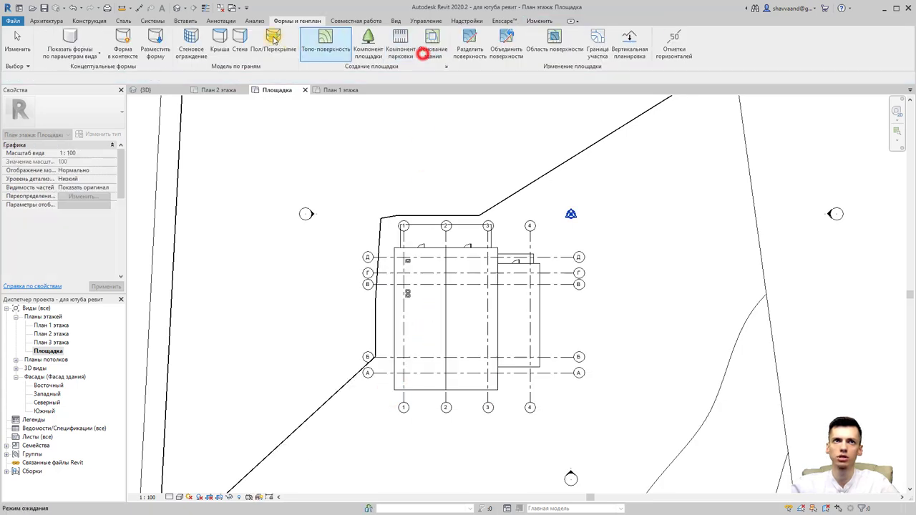
Check the terrain in 3D, then on Площадка start placing new toposurface points.
click(177, 8)
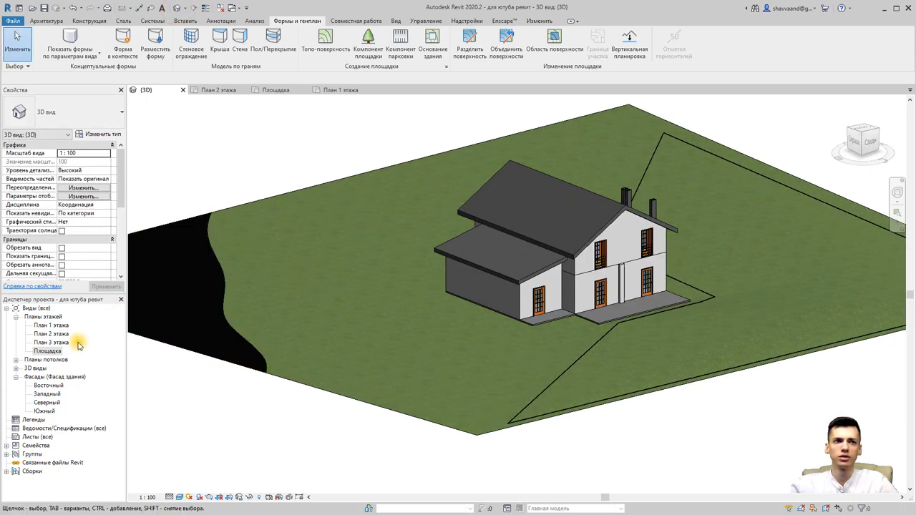
double_click(75, 350)
click(388, 217)
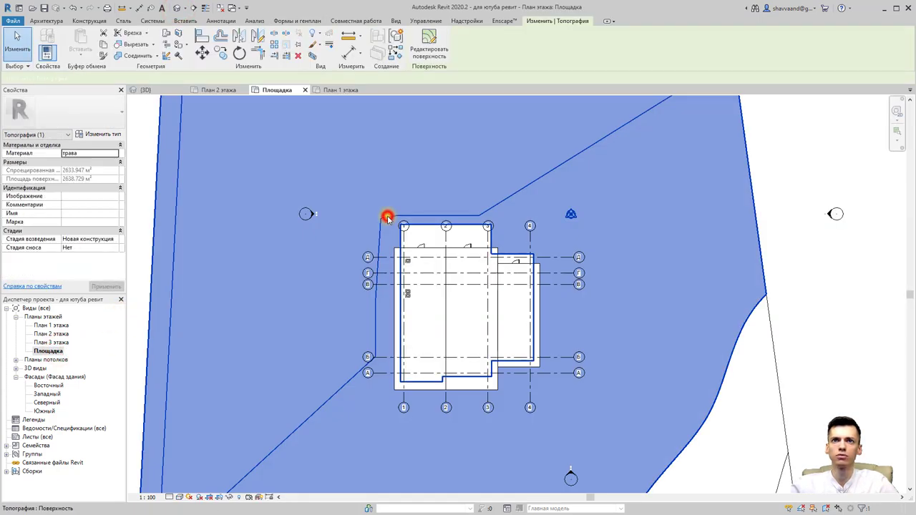
click(426, 42)
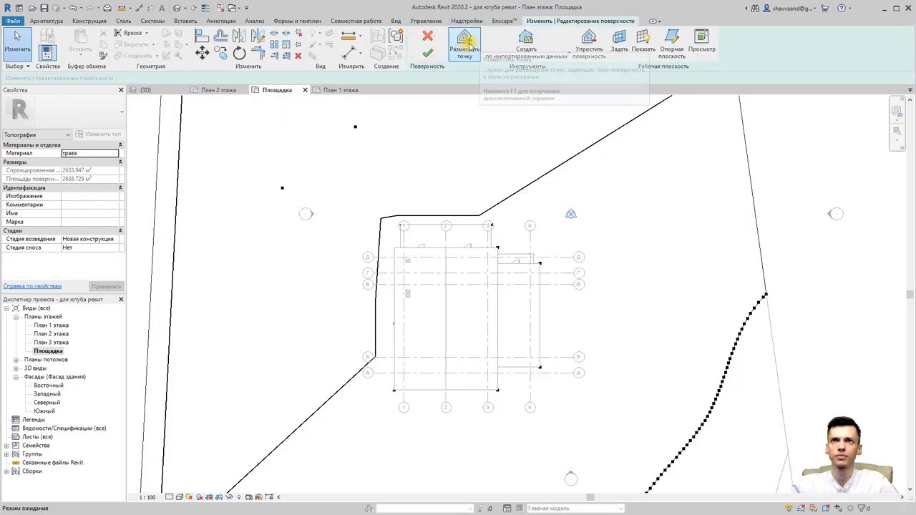
click(466, 42)
Place a 5000 elevation point in the upper-left corner and finish the surface in 3D.
click(179, 78)
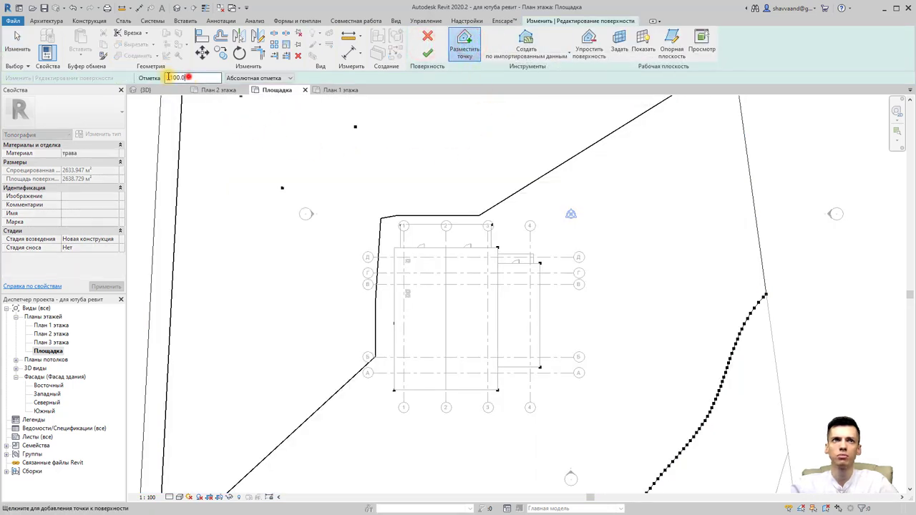
text(5)
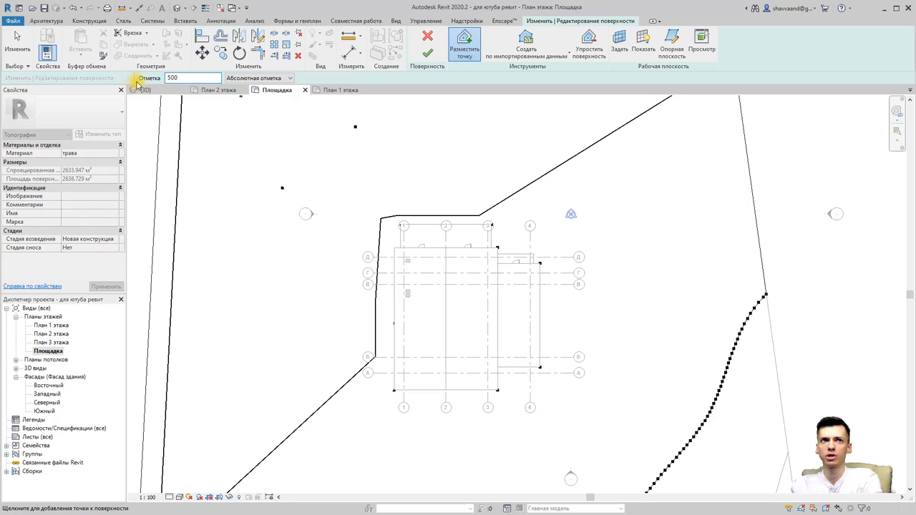
middle_drag(312, 126, 351, 221)
click(285, 208)
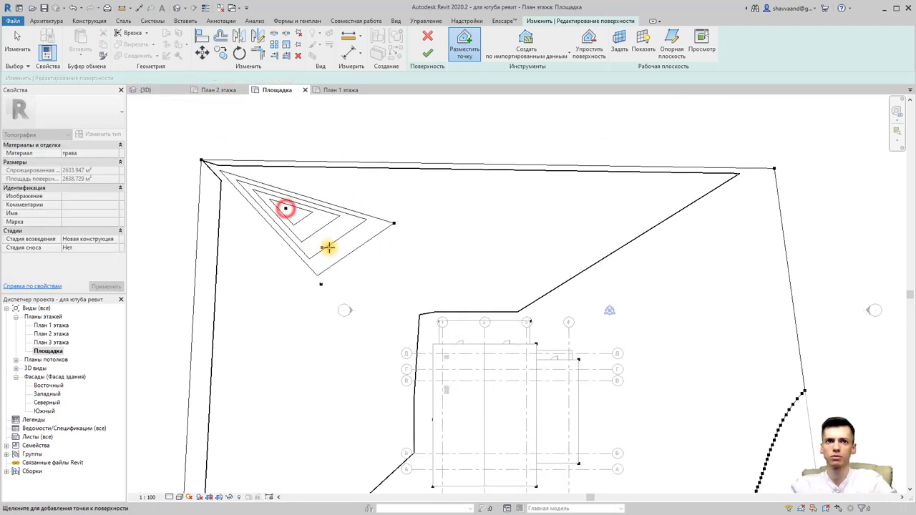
click(176, 7)
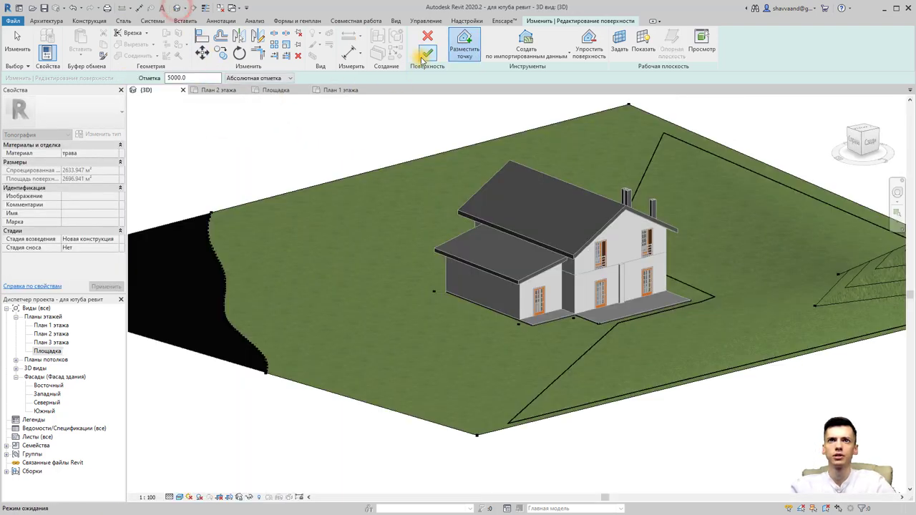
click(424, 58)
Orbit and zoom the 3D view over the new hill, then pick the Площадка site plan.
mouse_move(444, 128)
shift+middle_down()
mouse_move(464, 292)
mouse_move(404, 264)
shift+middle_up()
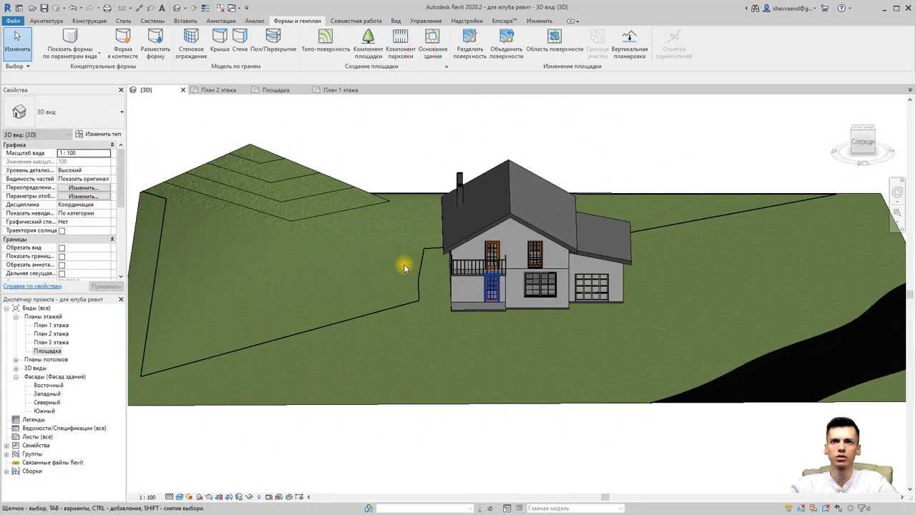
scroll(361, 247, up, 2)
scroll(330, 247, down, 1)
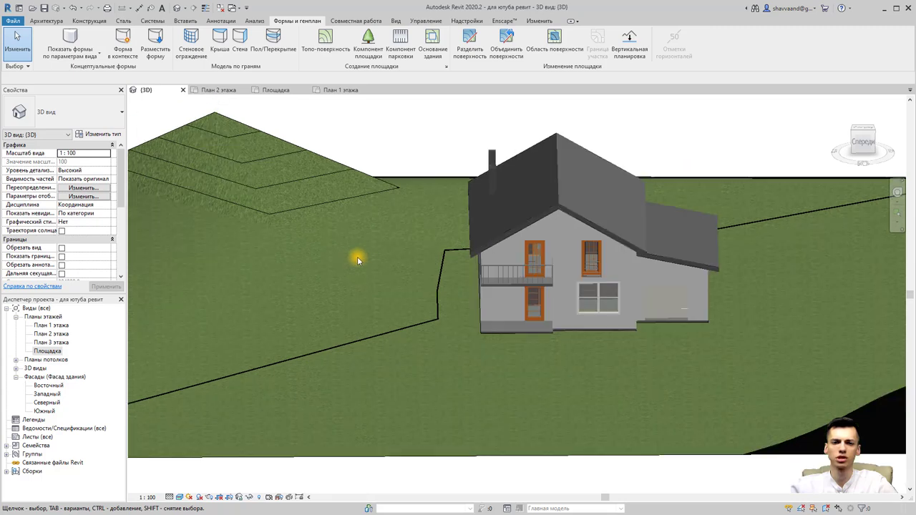
click(60, 351)
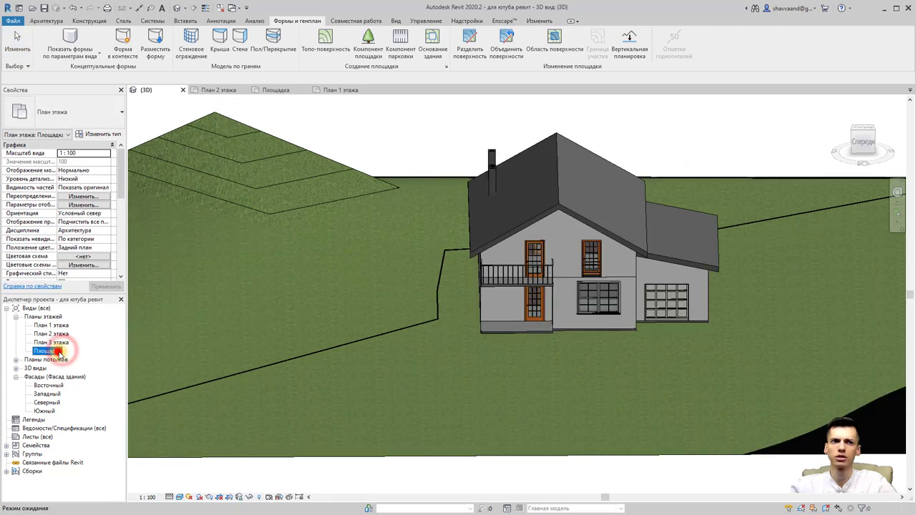
On Площадка, edit the grass toposurface, delete the hill's 11 points, and finish the surface.
double_click(64, 351)
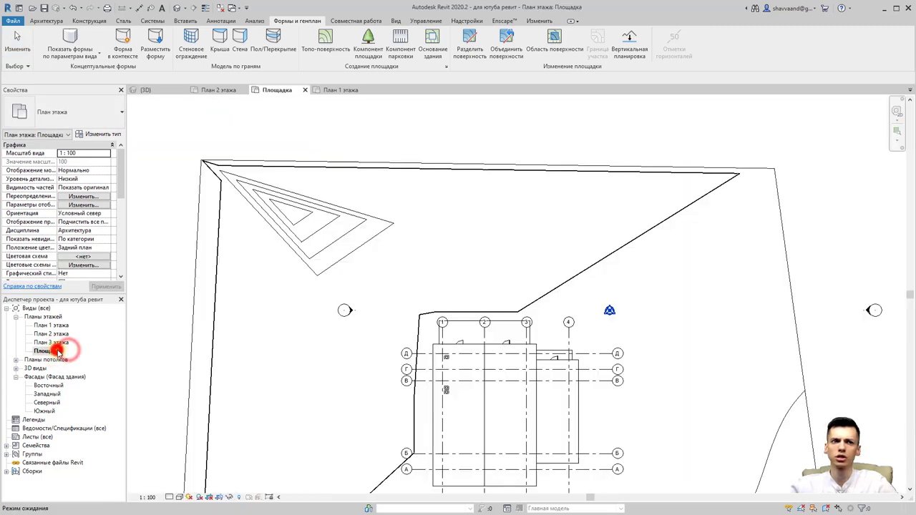
scroll(521, 266, down, 2)
click(486, 208)
click(429, 45)
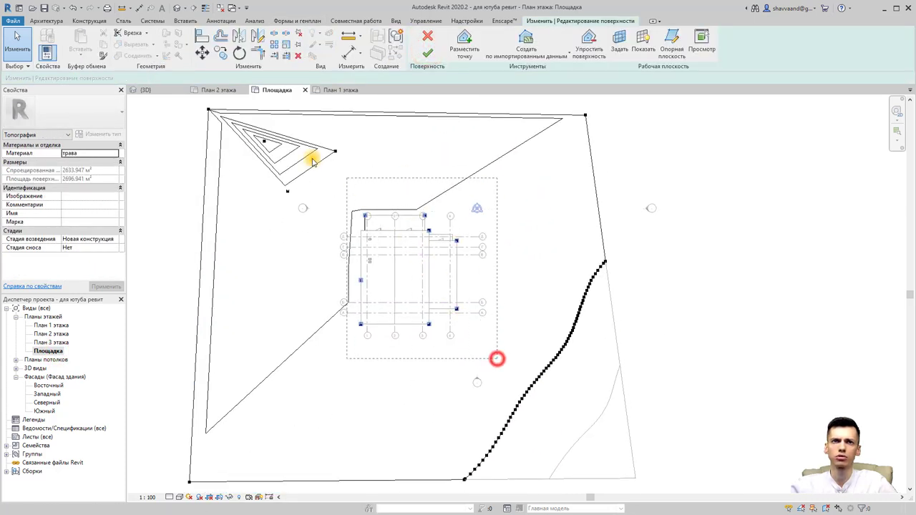
drag(497, 363, 231, 121)
key(Delete)
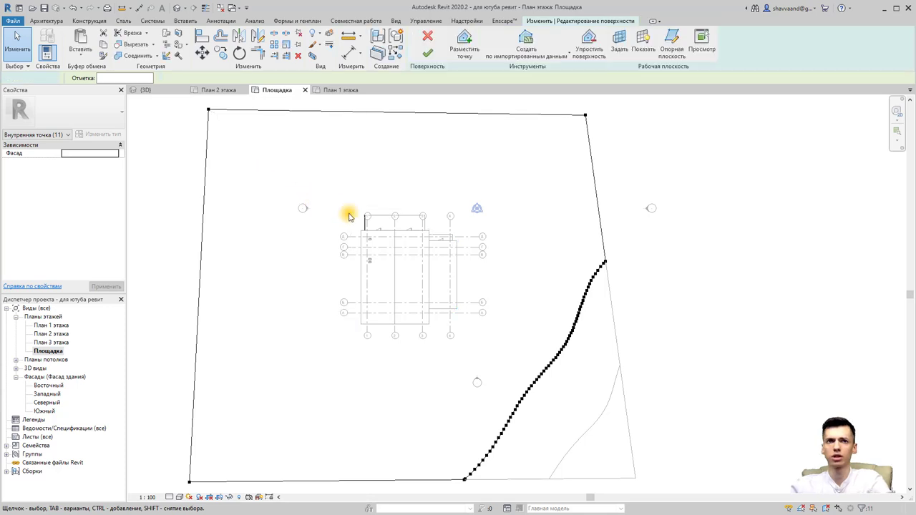
click(427, 53)
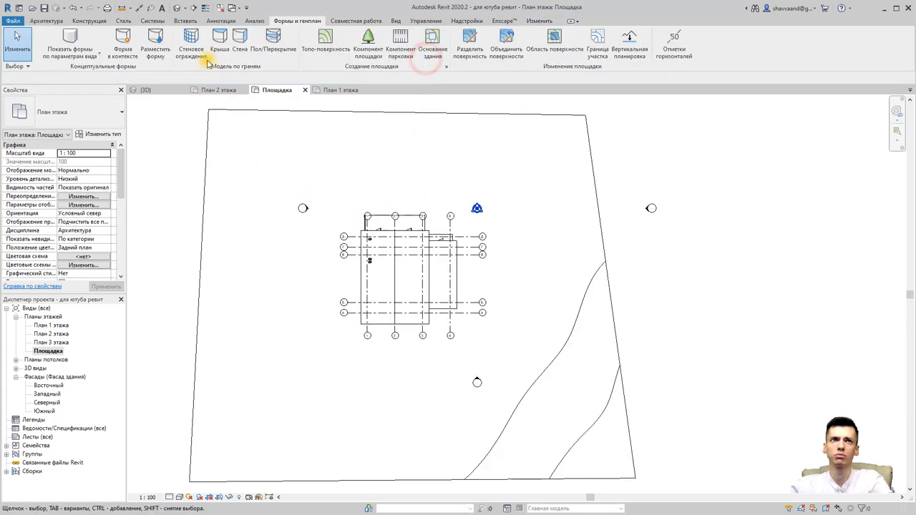
click(179, 7)
mouse_move(239, 143)
shift+middle_down()
mouse_move(348, 256)
mouse_move(370, 299)
mouse_move(530, 304)
mouse_move(303, 310)
mouse_move(352, 331)
shift+middle_up()
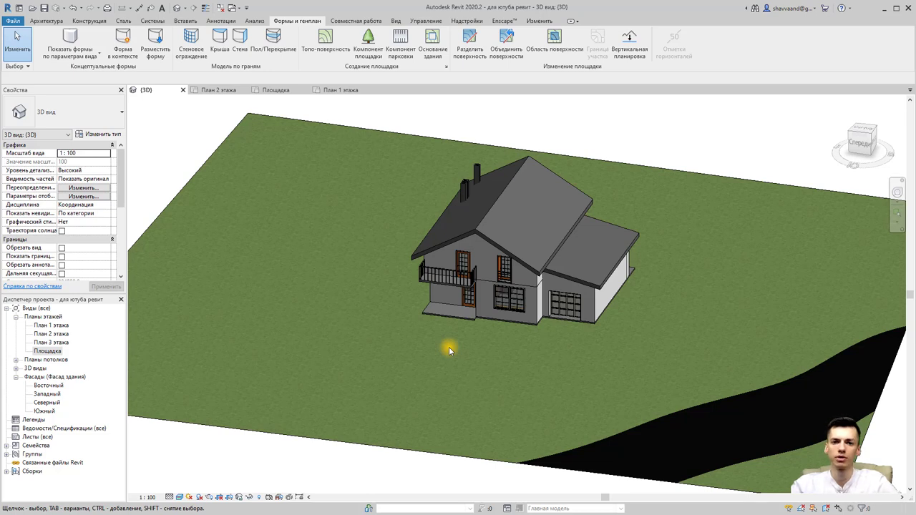
click(52, 350)
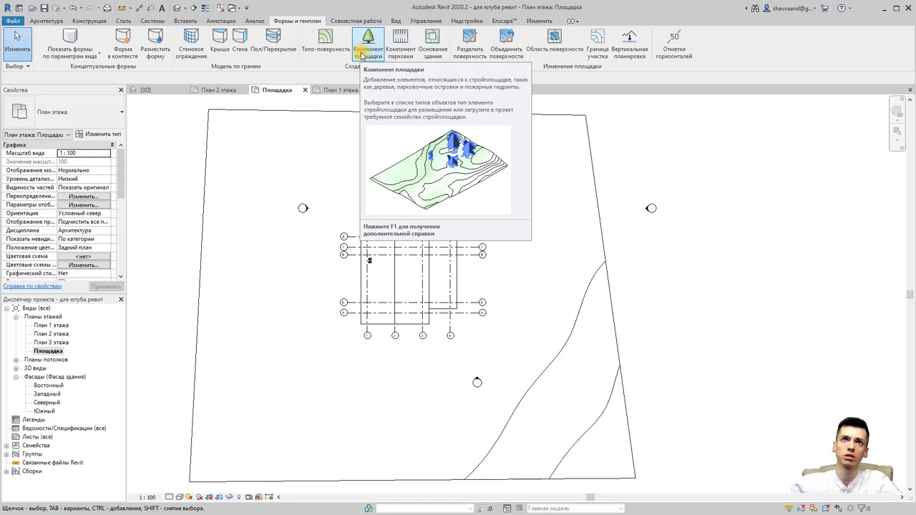
Load RPC Дерево - листопадное.rfa from the Озеленение library folder.
click(186, 22)
click(491, 43)
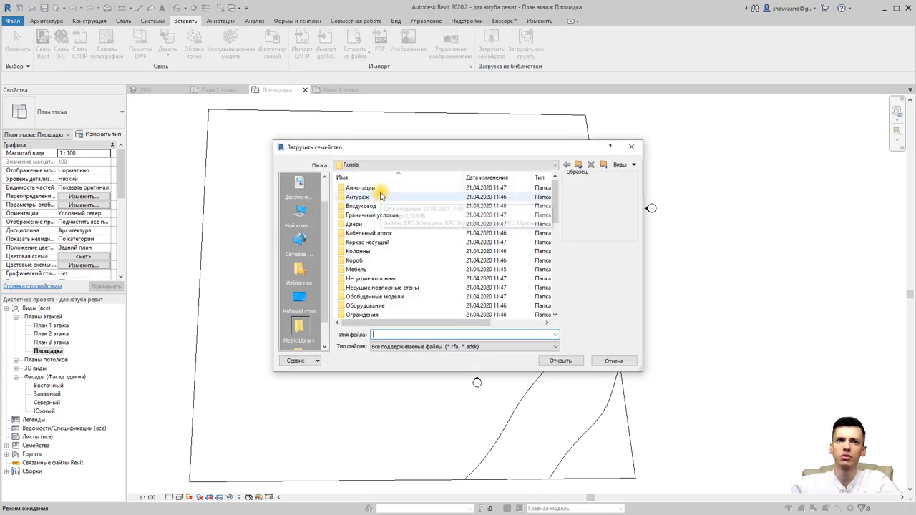
double_click(361, 188)
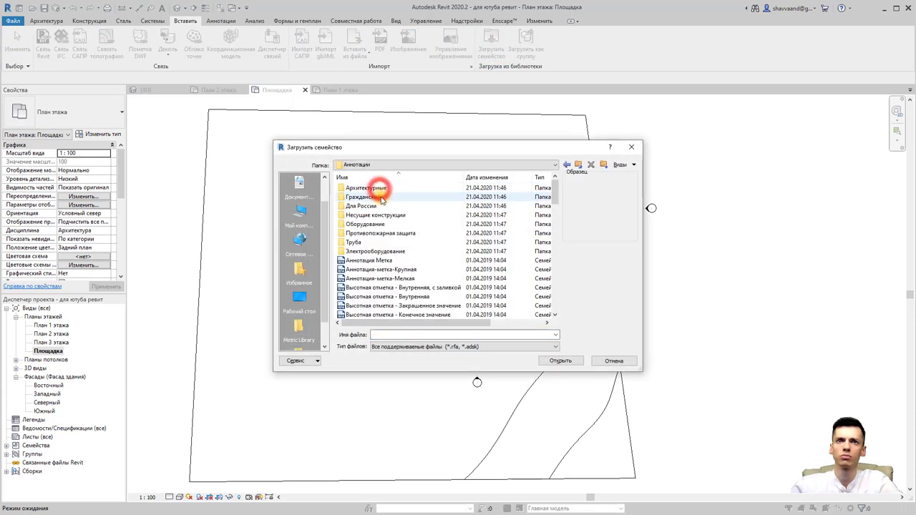
click(387, 269)
click(564, 164)
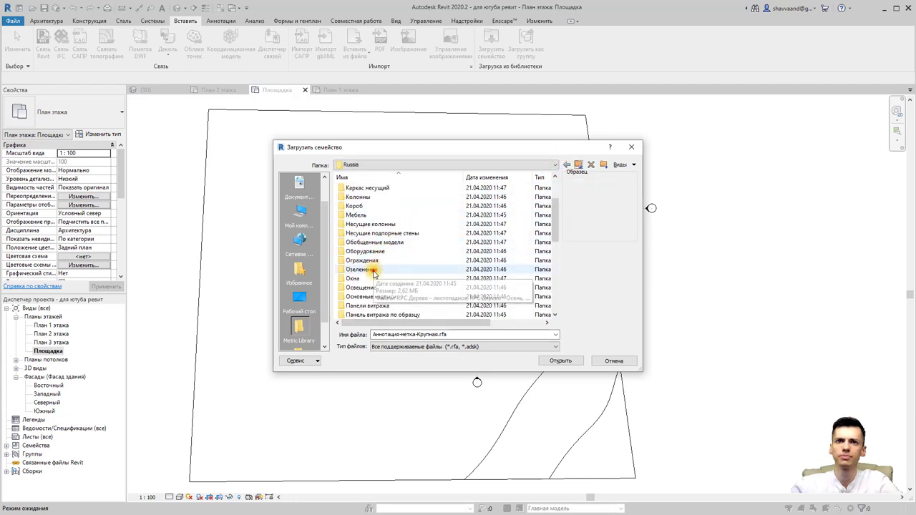
double_click(371, 269)
click(378, 188)
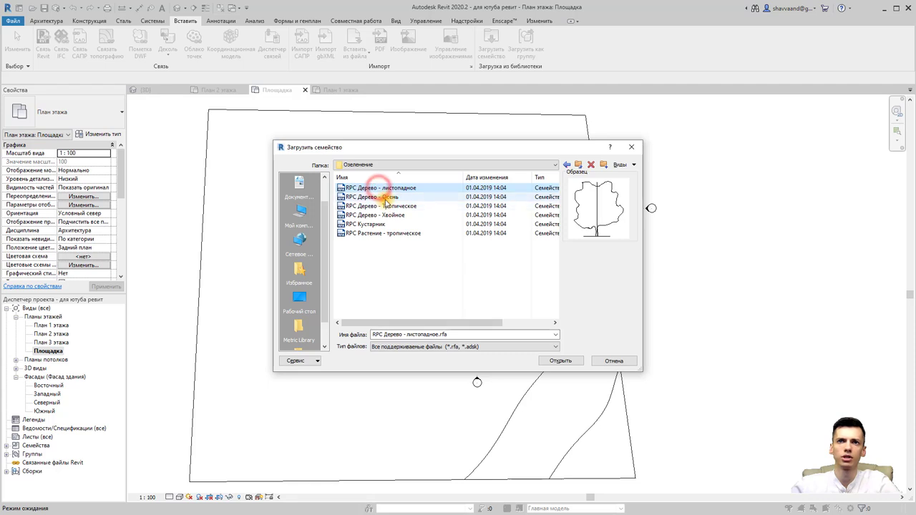
click(383, 197)
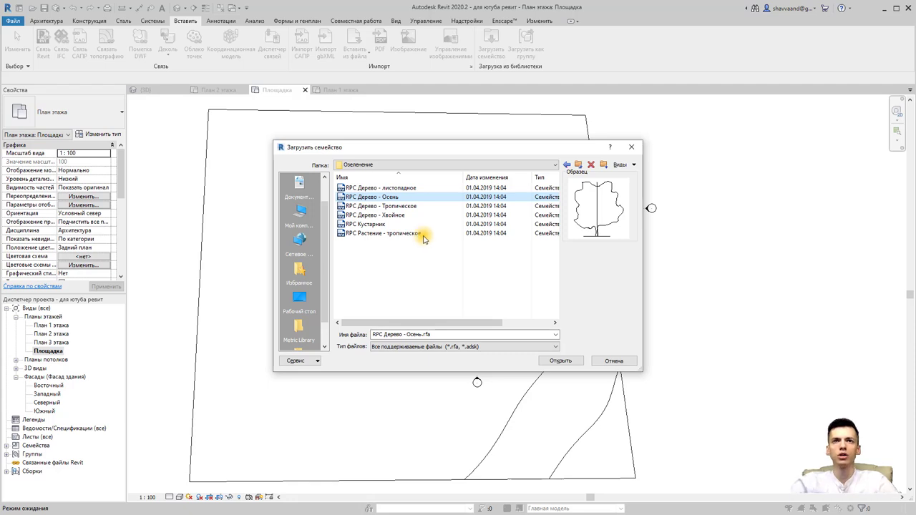
click(410, 189)
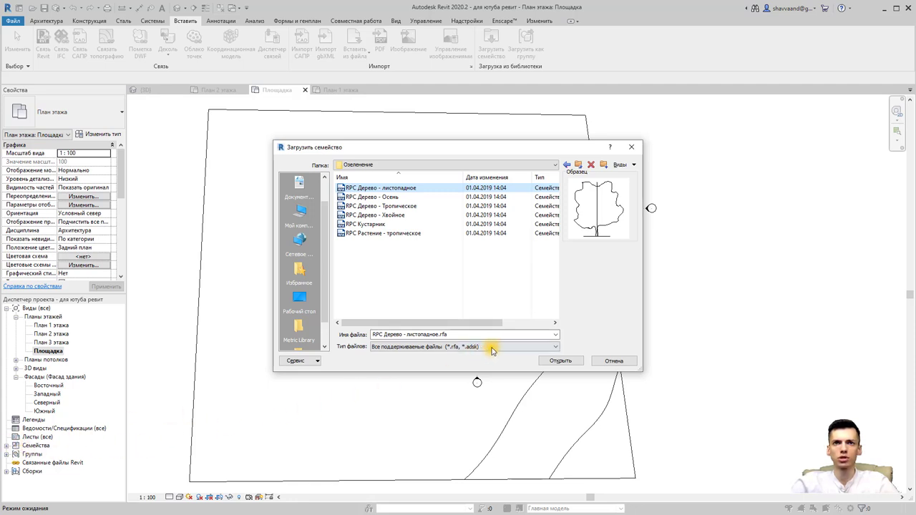
click(560, 361)
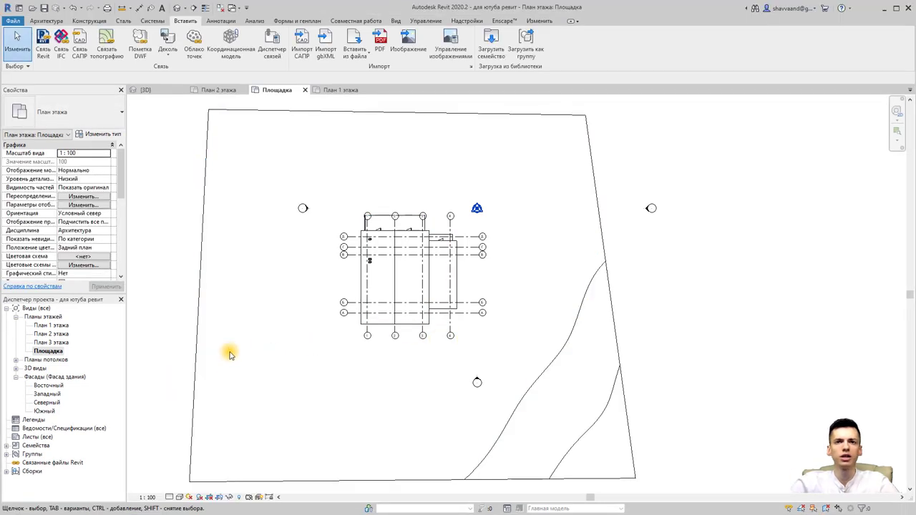
Try tree component placement from the Architecture and Site tabs, cancelling each attempt.
click(45, 21)
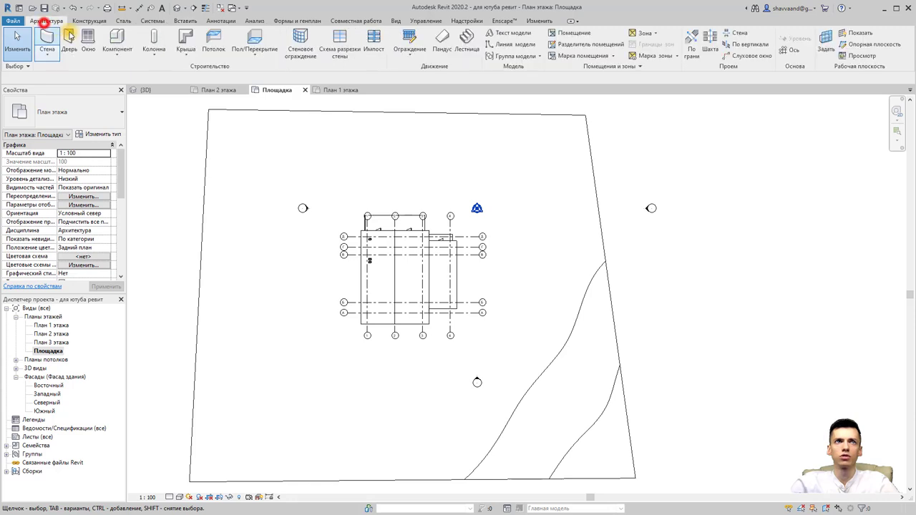
click(116, 37)
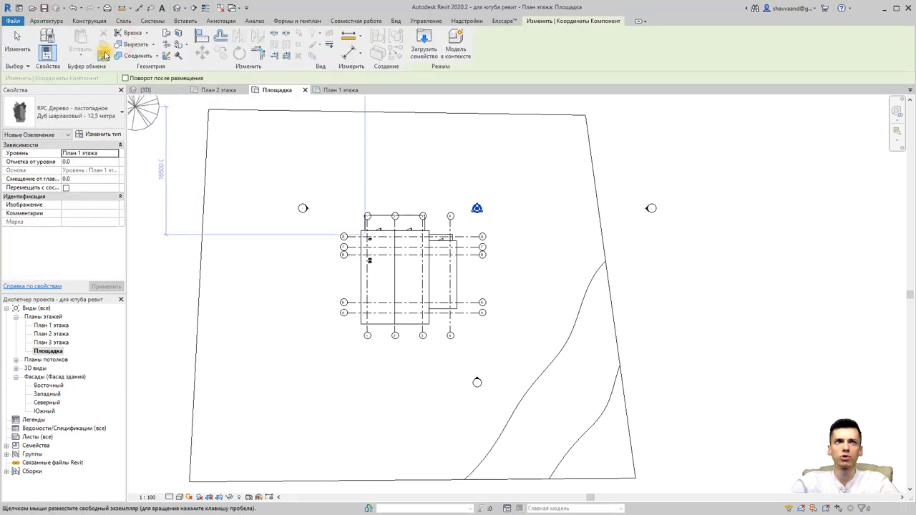
click(47, 20)
key(Escape)
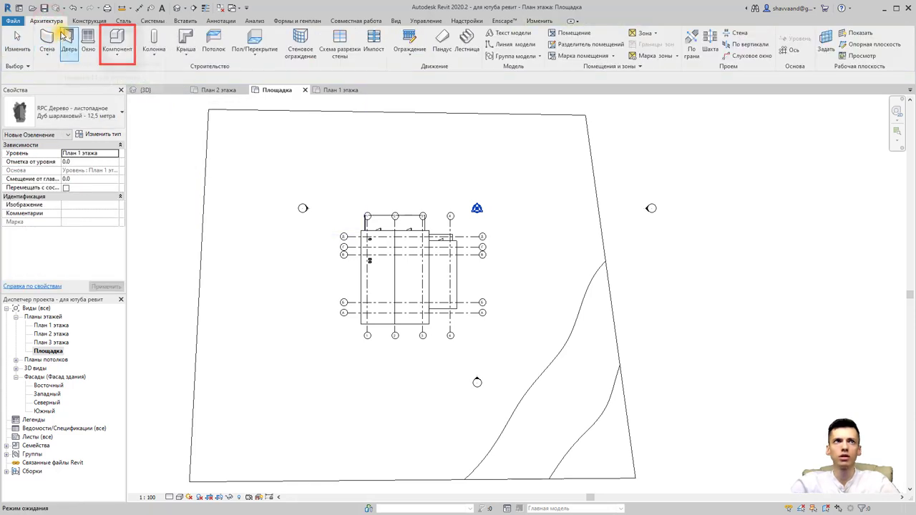
click(117, 53)
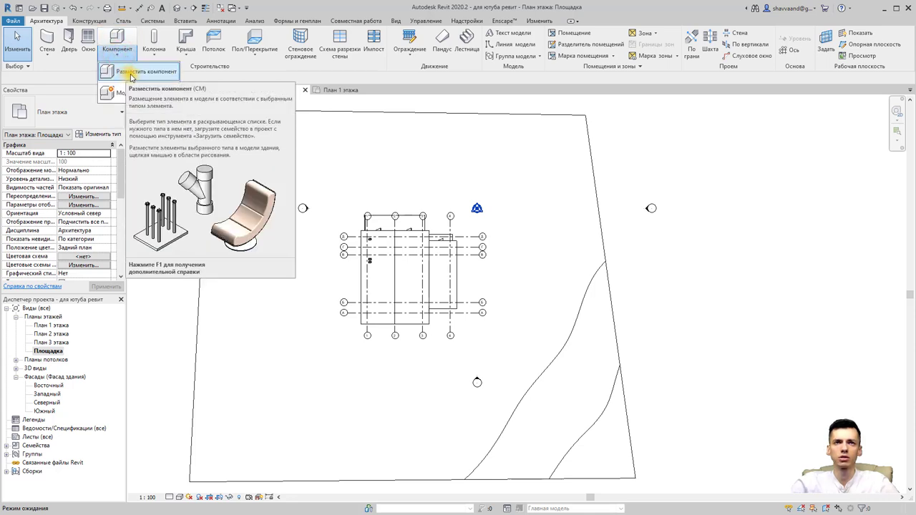
click(297, 21)
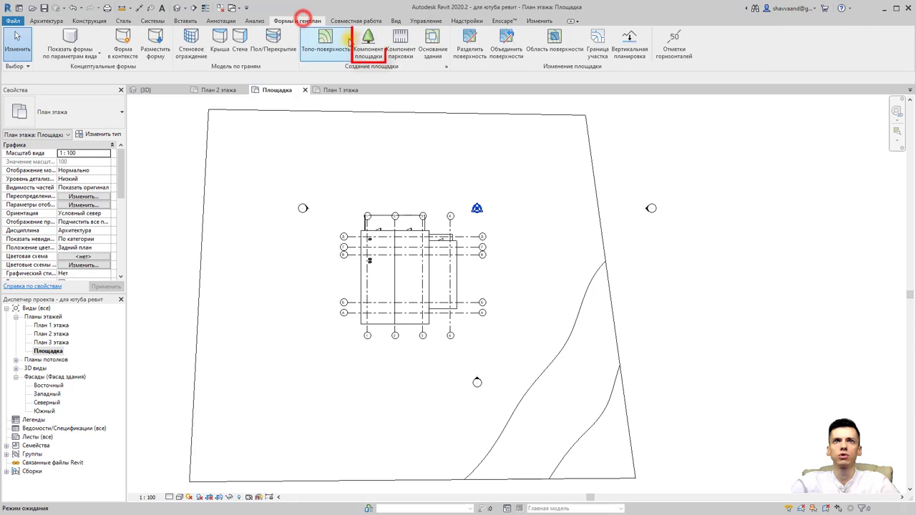
click(370, 53)
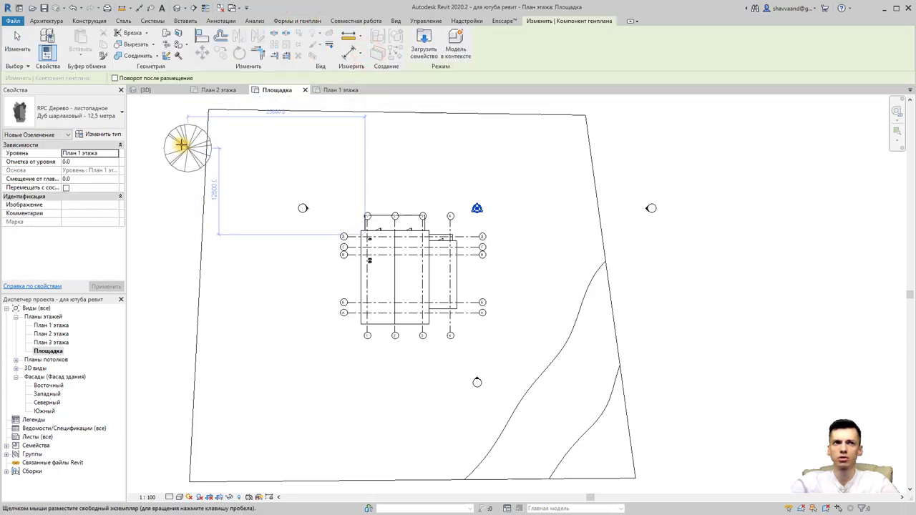
key(Escape)
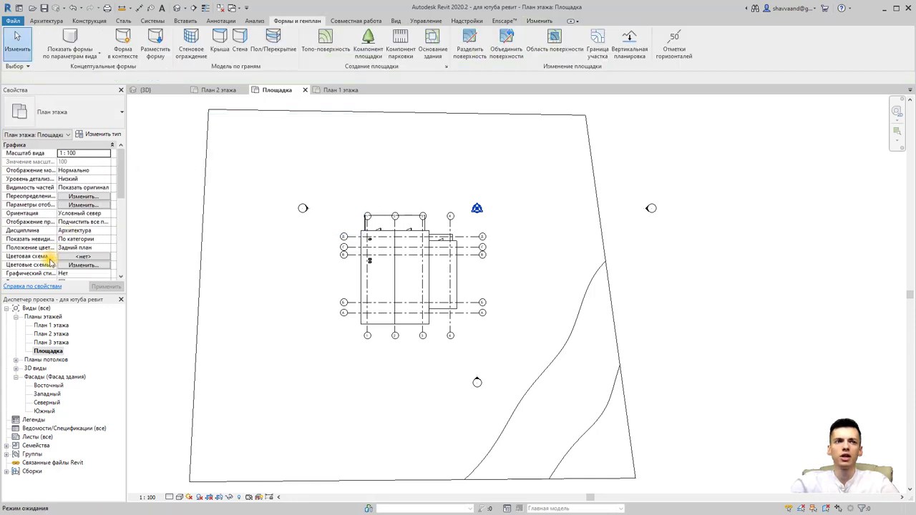
Review the RPC Дерево - листопадное types under Озеленение and open the Component dropdown.
click(7, 445)
scroll(29, 410, down, 2)
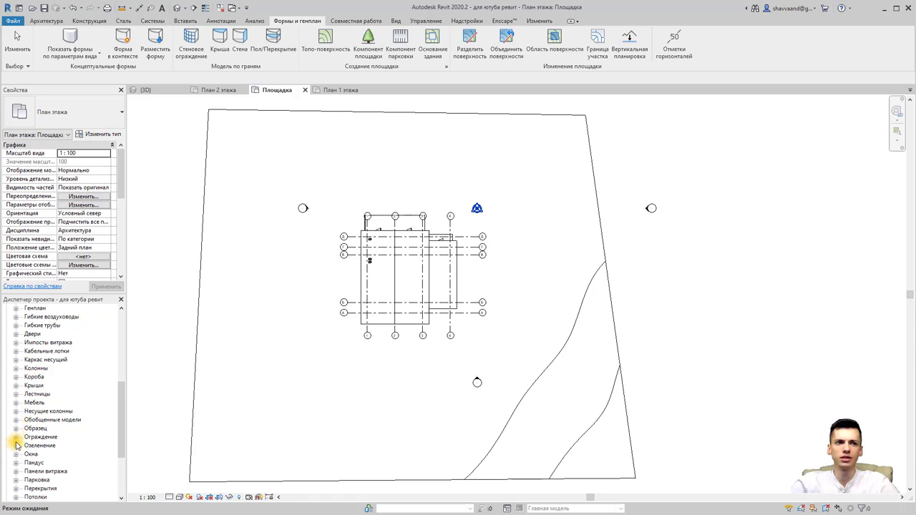
click(17, 445)
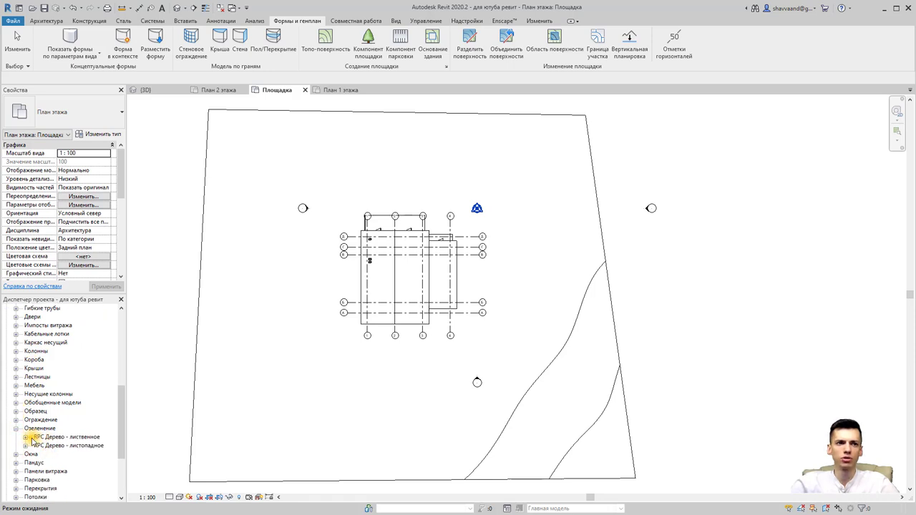
click(25, 445)
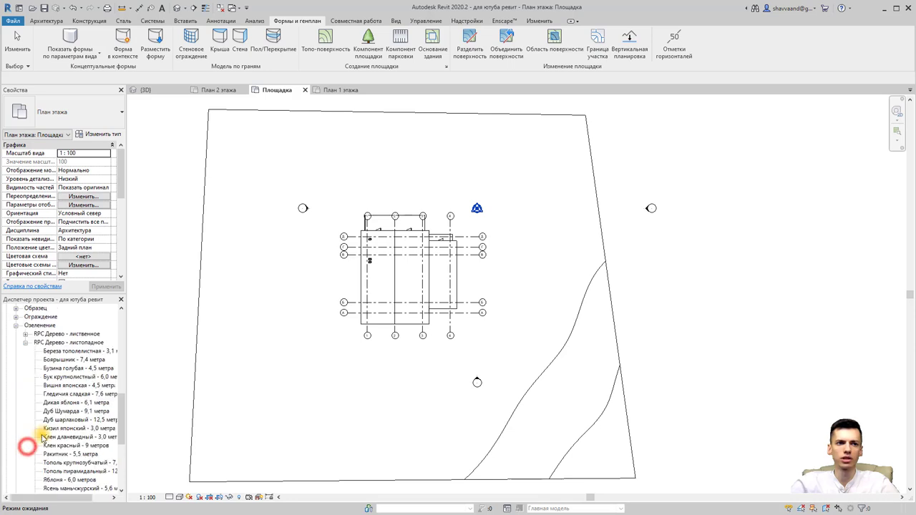
scroll(72, 394, down, 1)
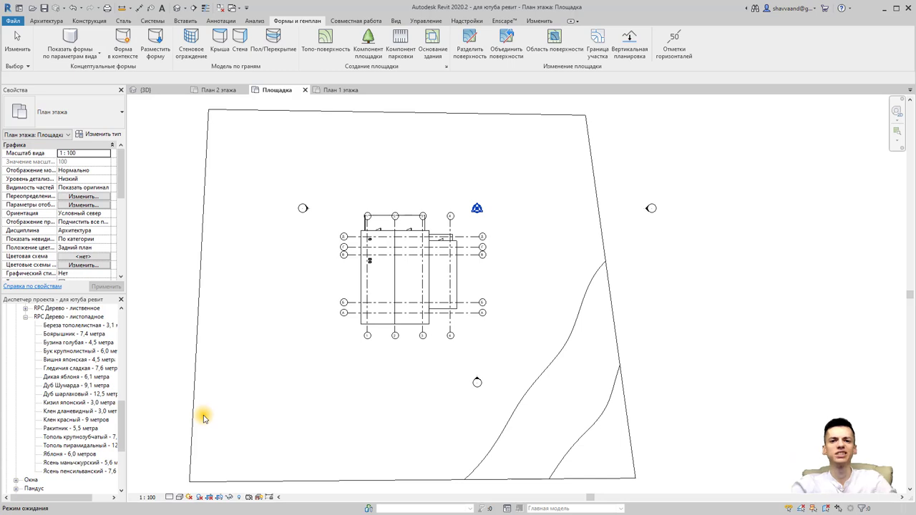
click(46, 21)
click(121, 55)
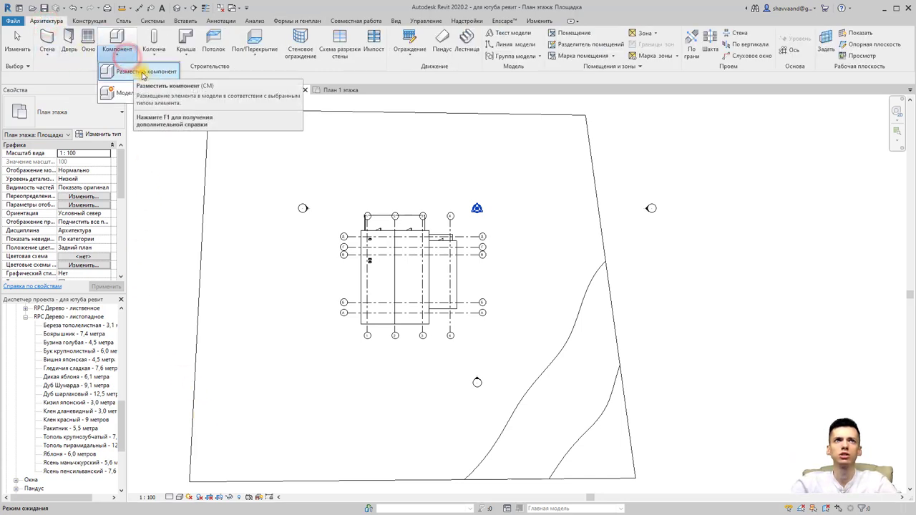
Place a Дуб Шумарда - 9,1 метра tree on План 1 этажа below the house.
click(136, 74)
click(120, 122)
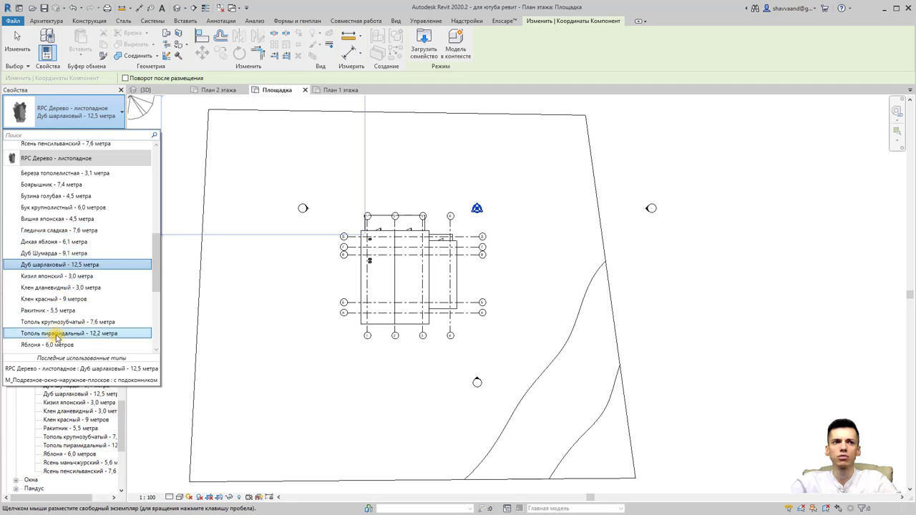
click(68, 254)
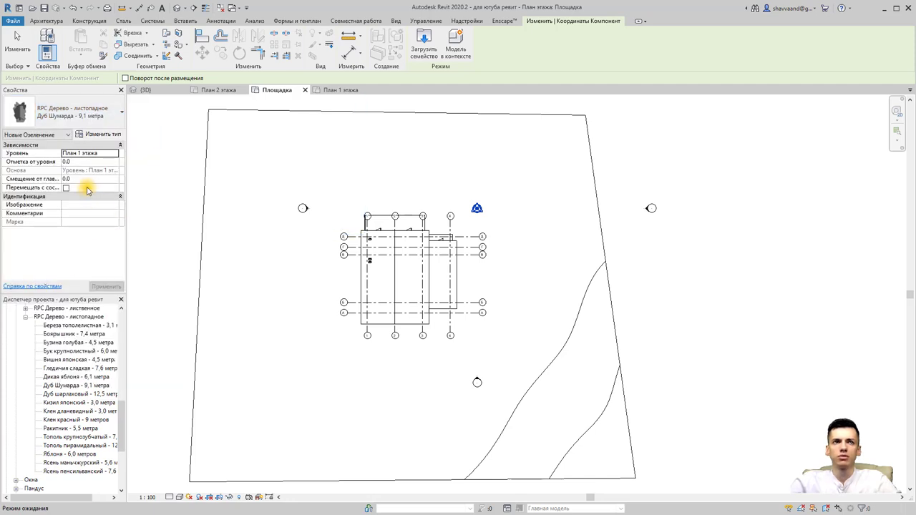
click(86, 163)
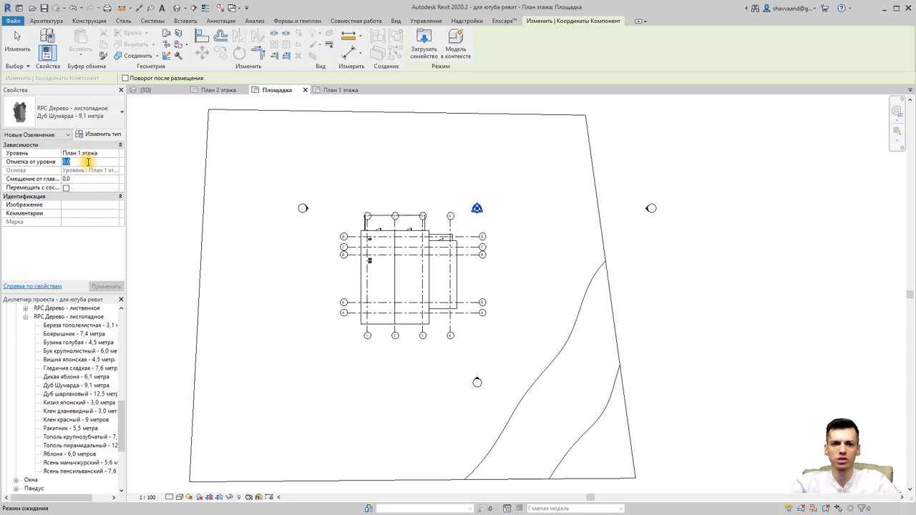
click(113, 154)
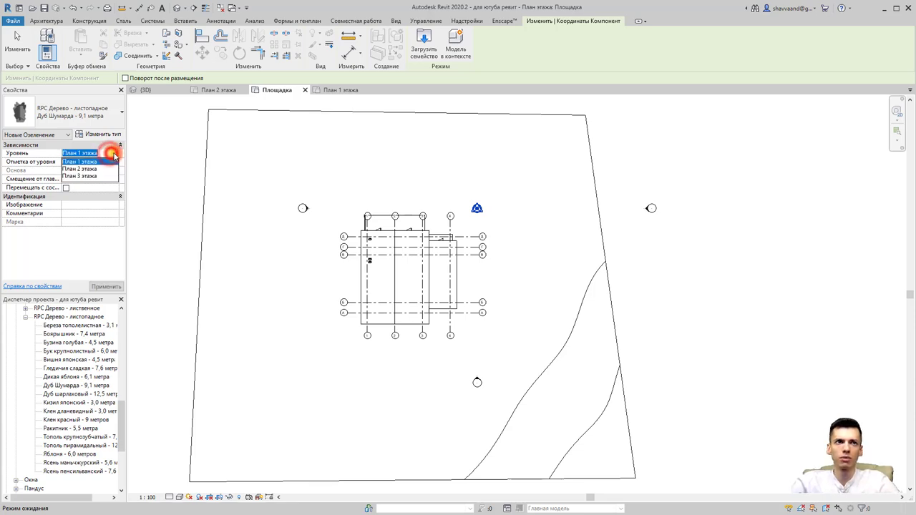
click(114, 161)
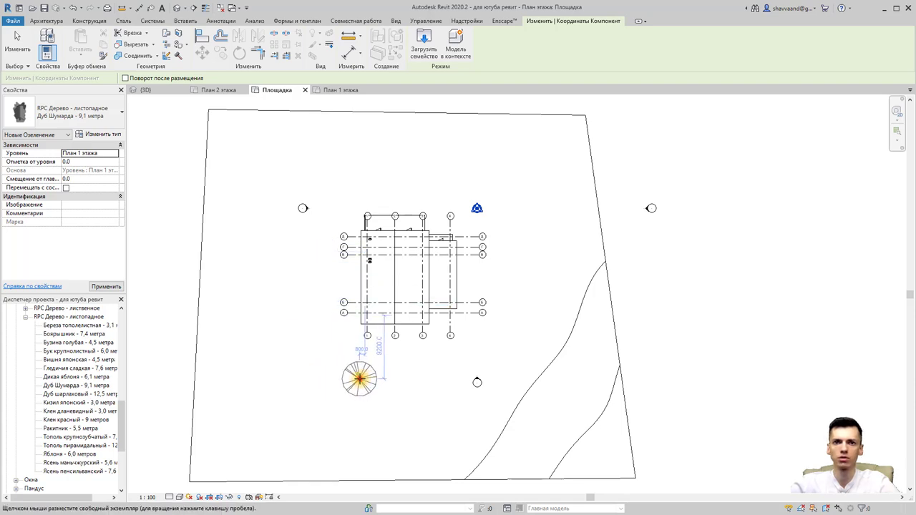
click(359, 379)
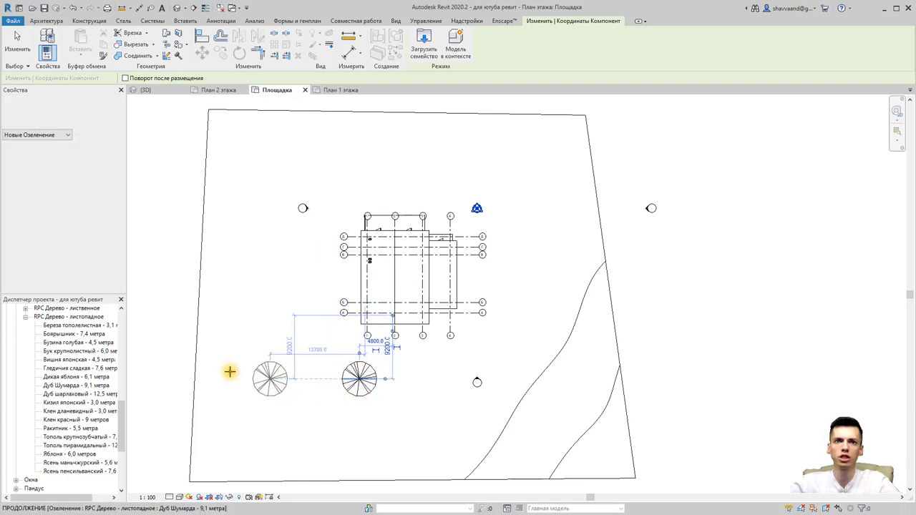
Set Offset from Level to -100 and place a second oak beside the first.
click(100, 163)
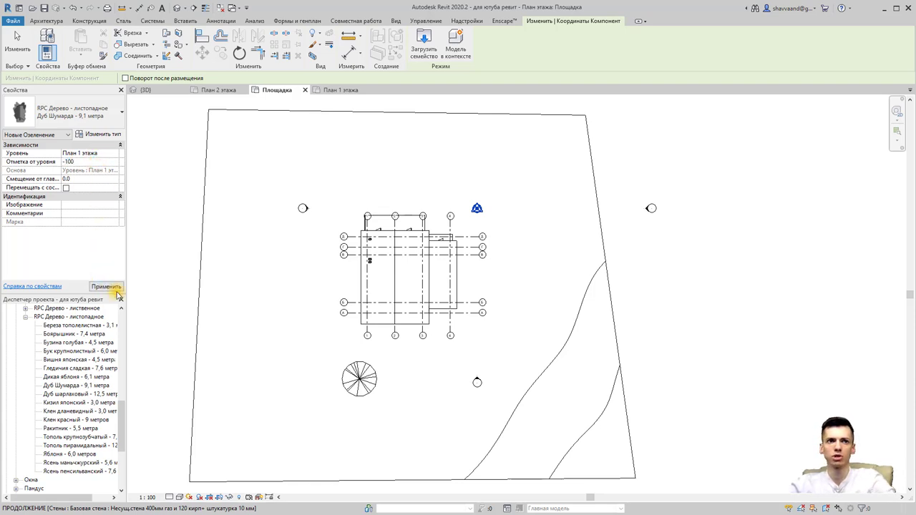
key(Return)
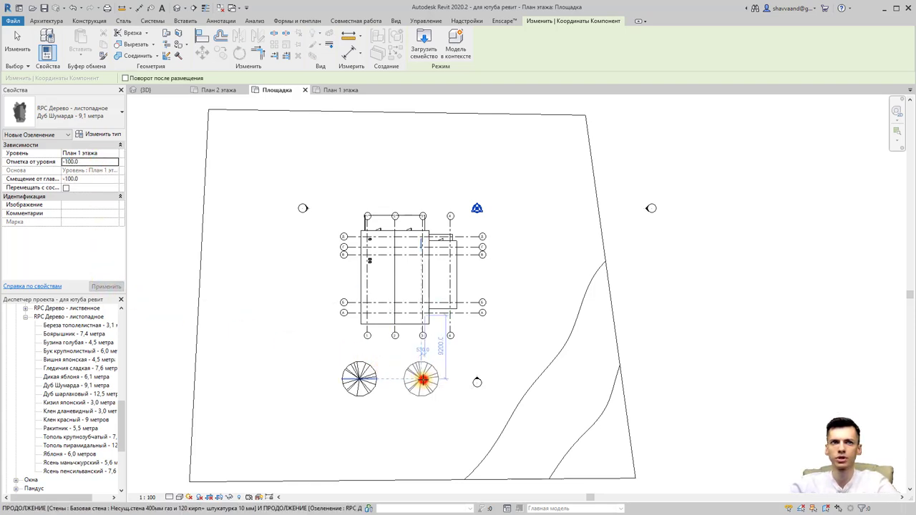
click(422, 379)
Open the 3D view and orbit around the oaks near the house to inspect them.
click(176, 8)
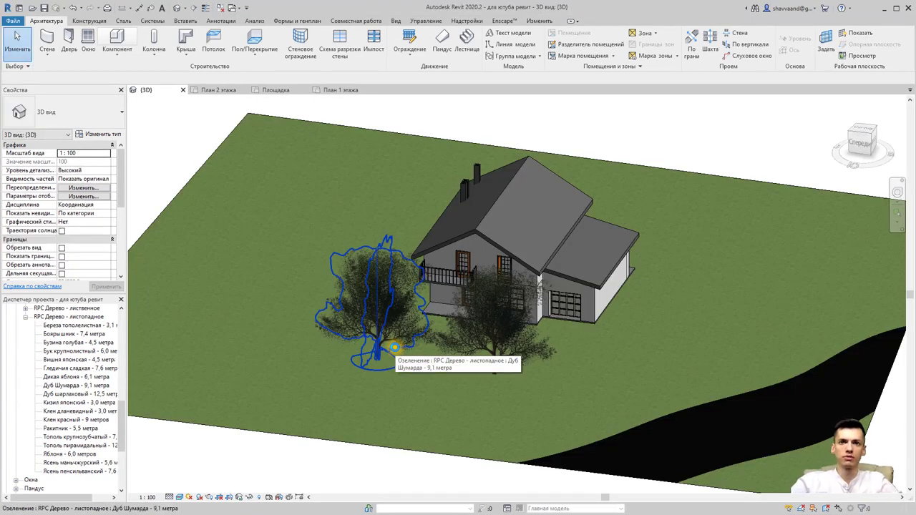
scroll(481, 378, up, 3)
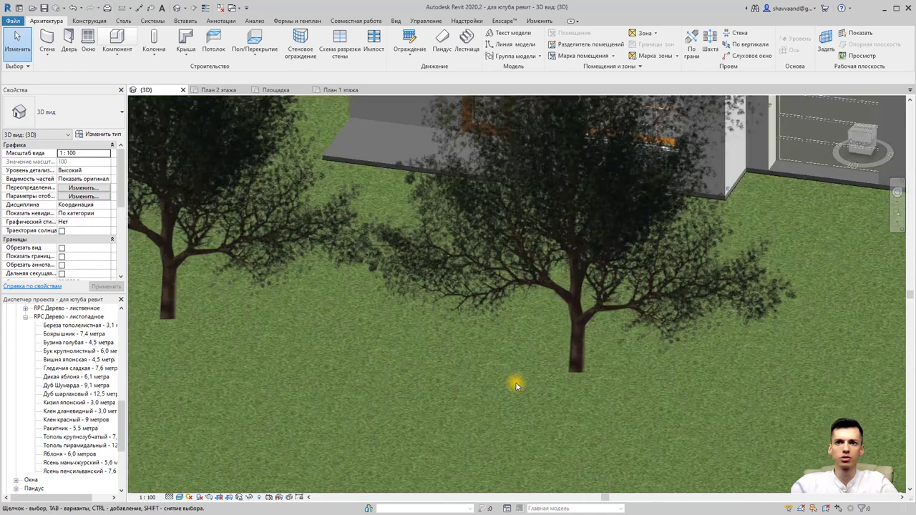
scroll(508, 380, up, 2)
click(571, 365)
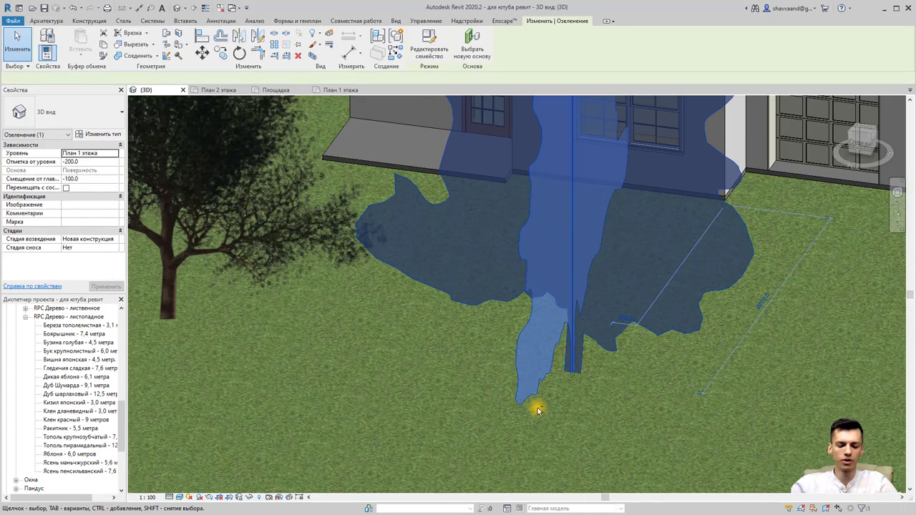
mouse_move(536, 406)
shift+middle_down()
mouse_move(554, 321)
mouse_move(574, 287)
mouse_move(570, 210)
shift+middle_up()
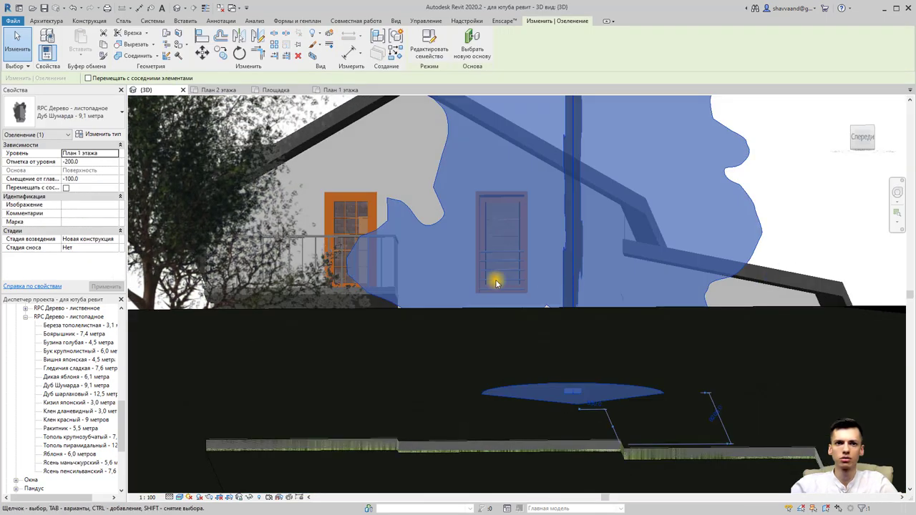
mouse_move(501, 310)
middle_down()
mouse_move(599, 320)
mouse_move(350, 393)
middle_up()
scroll(565, 308, down, 3)
scroll(315, 384, up, 3)
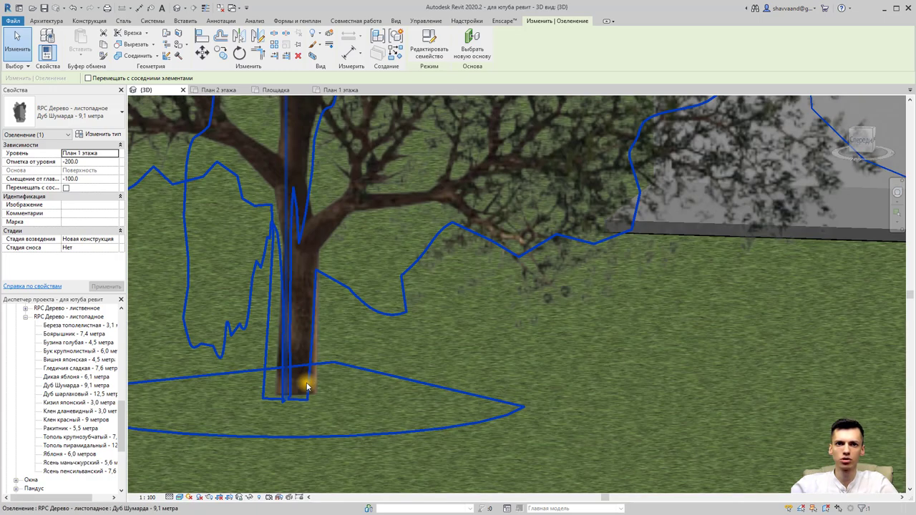
scroll(304, 380, up, 2)
scroll(306, 398, up, 2)
scroll(344, 401, down, 2)
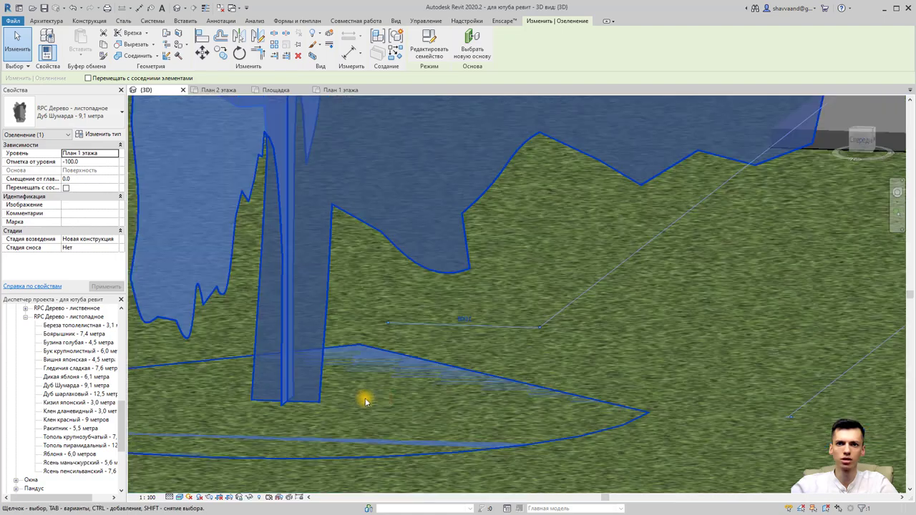
mouse_move(428, 422)
shift+middle_down()
mouse_move(445, 417)
mouse_move(433, 445)
mouse_move(466, 430)
mouse_move(360, 364)
mouse_move(466, 376)
mouse_move(563, 365)
shift+middle_up()
scroll(563, 365, up, 2)
shift+middle_drag(608, 385, 580, 389)
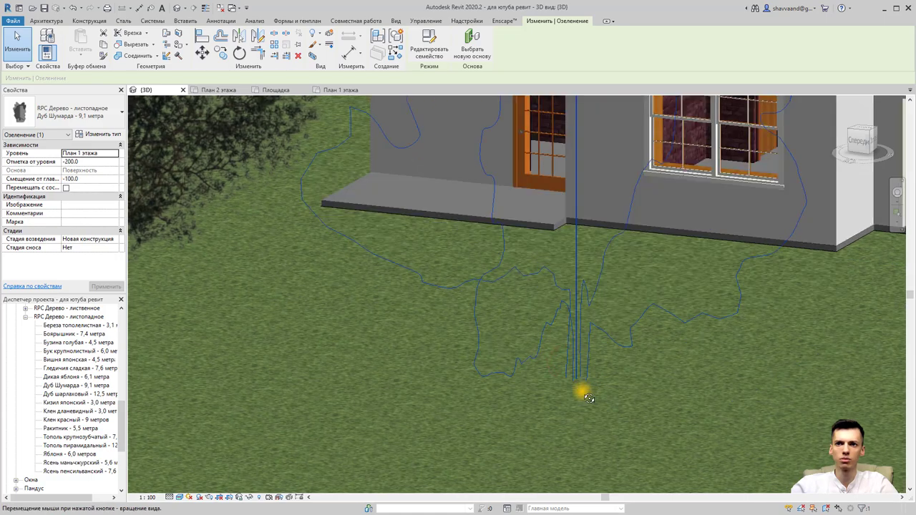
scroll(379, 380, down, 3)
scroll(379, 380, down, 2)
click(379, 380)
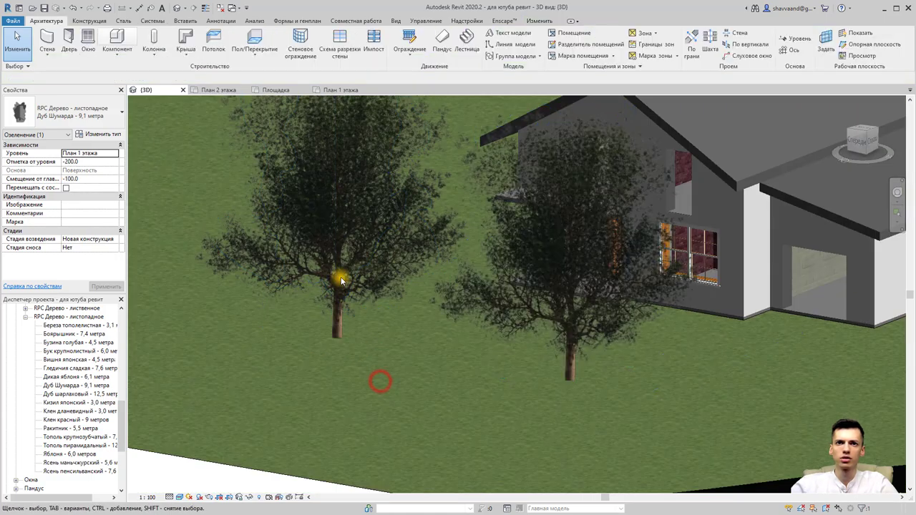
scroll(346, 283, up, 3)
Change the left oak's type to Дуб шарлаховый - 12,5 метра.
click(346, 283)
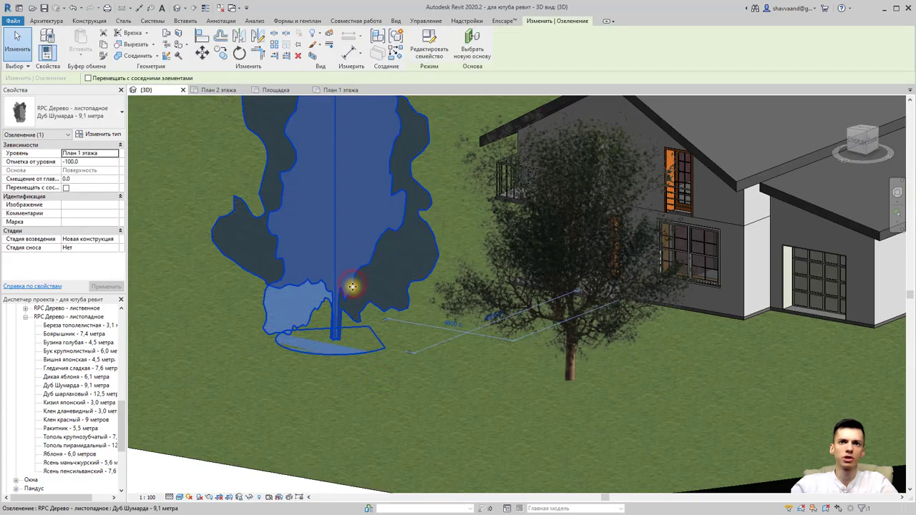
click(111, 118)
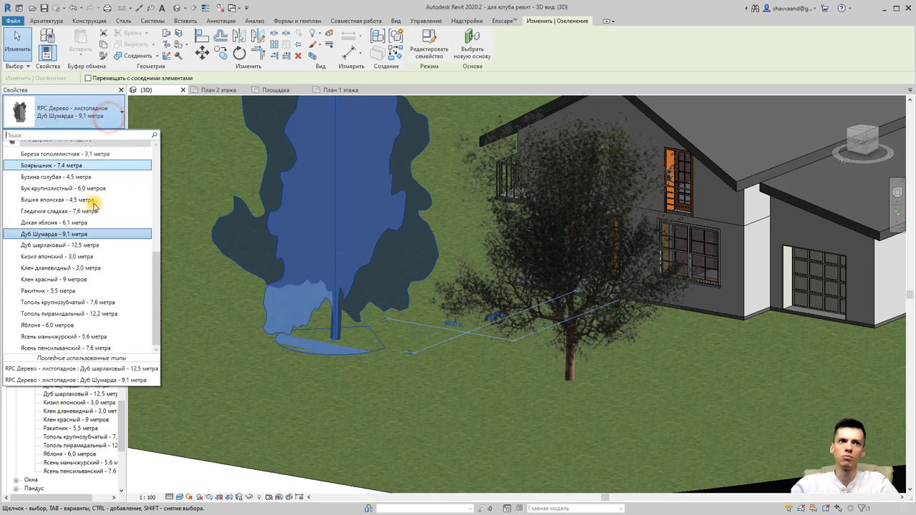
click(85, 245)
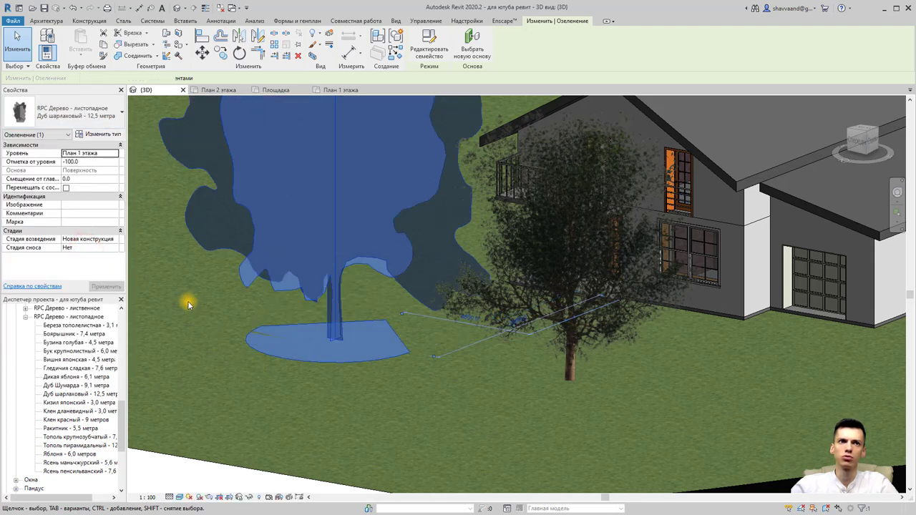
Set the Дуб шарлаховый - 12,5 метра type's Height to 5000.
click(114, 133)
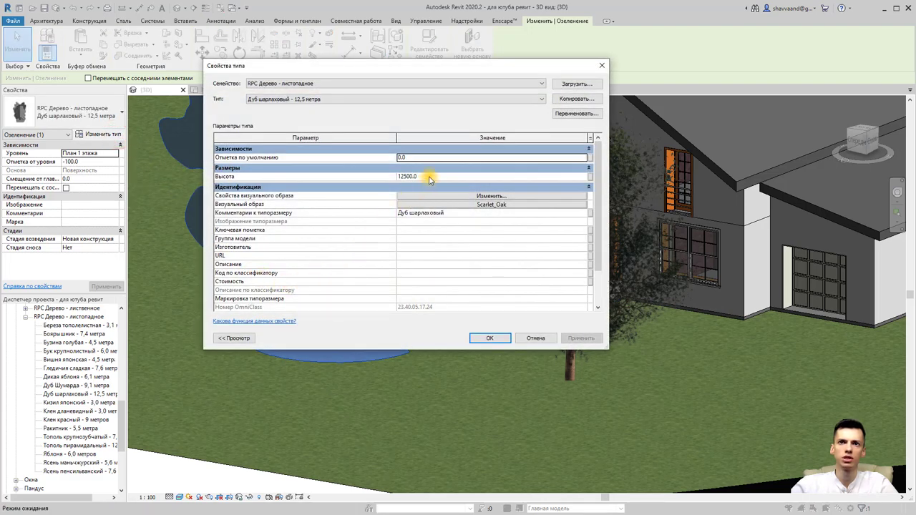
click(427, 176)
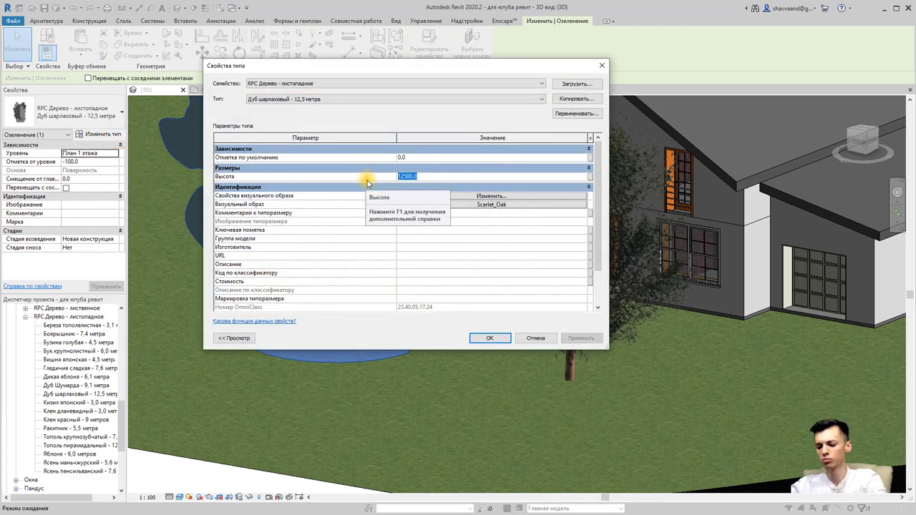
text(50)
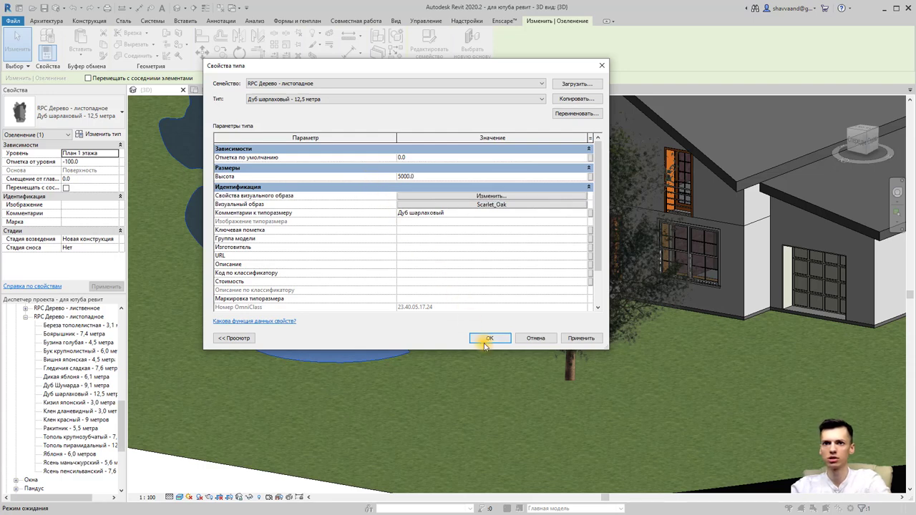
click(485, 342)
Deselect the resized tree, zoom the view, and return to the Площадка site plan.
click(434, 413)
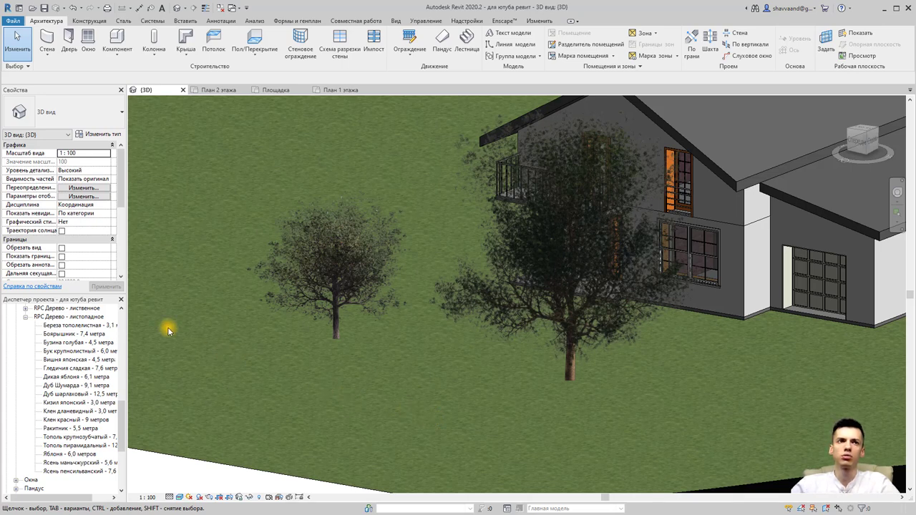
scroll(82, 351, up, 2)
scroll(79, 350, up, 2)
scroll(71, 351, up, 2)
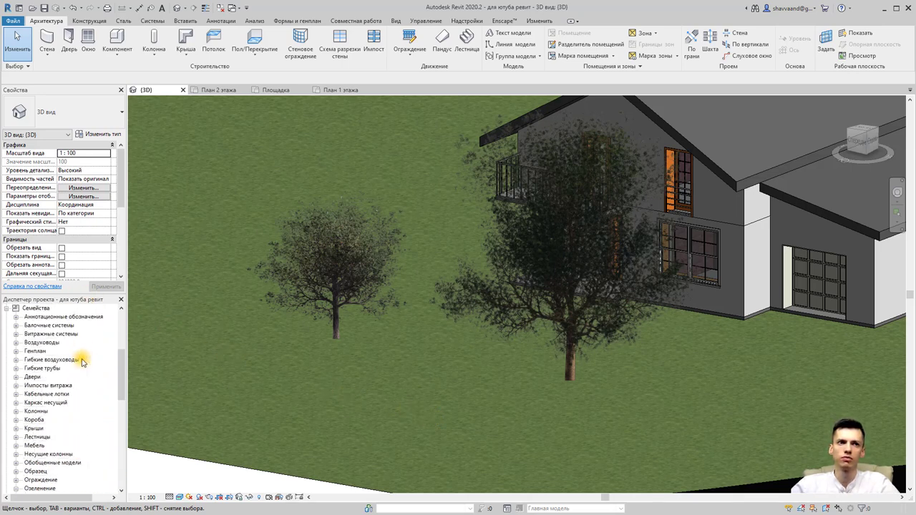
scroll(65, 351, up, 2)
scroll(62, 351, up, 2)
double_click(51, 351)
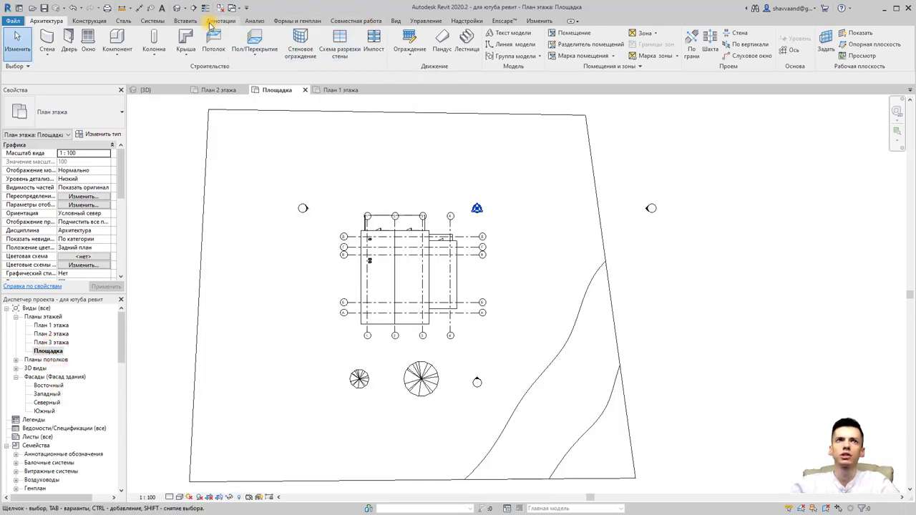
Start Load Family and navigate back up to the Russia library folder.
click(185, 21)
click(493, 39)
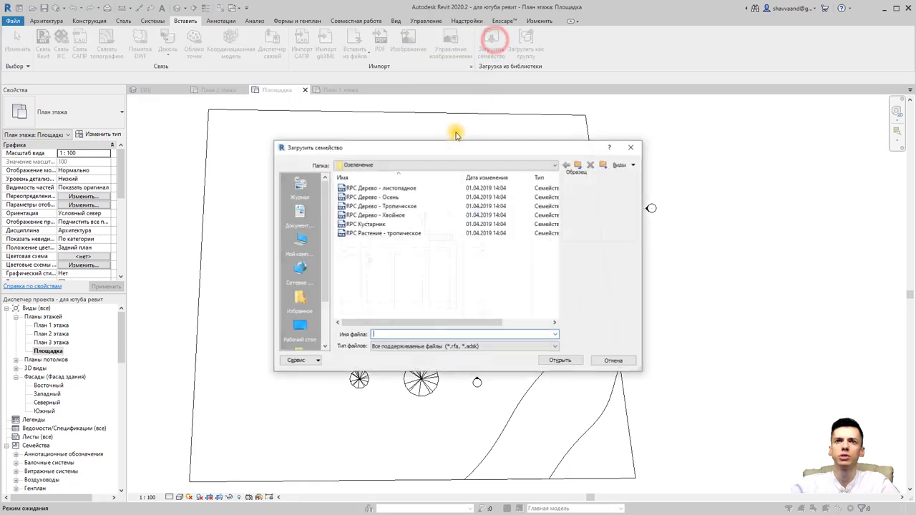
click(392, 164)
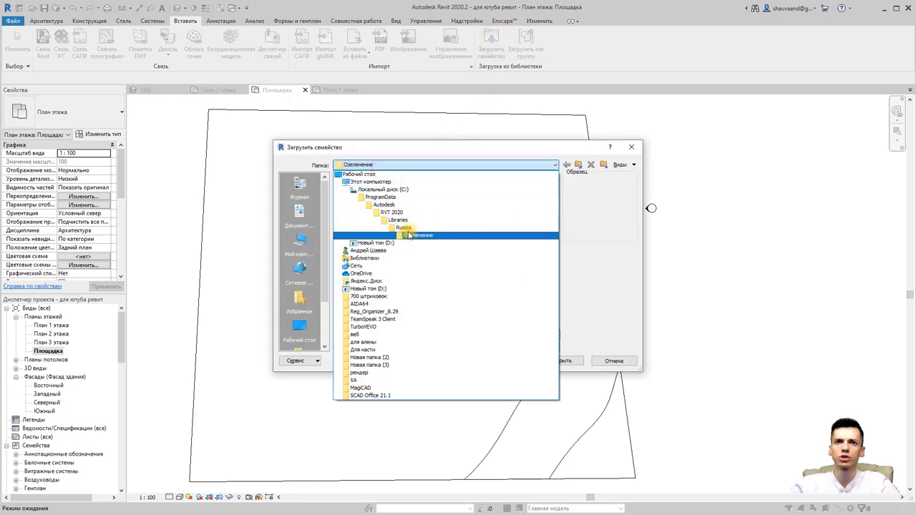
click(405, 227)
scroll(405, 246, down, 5)
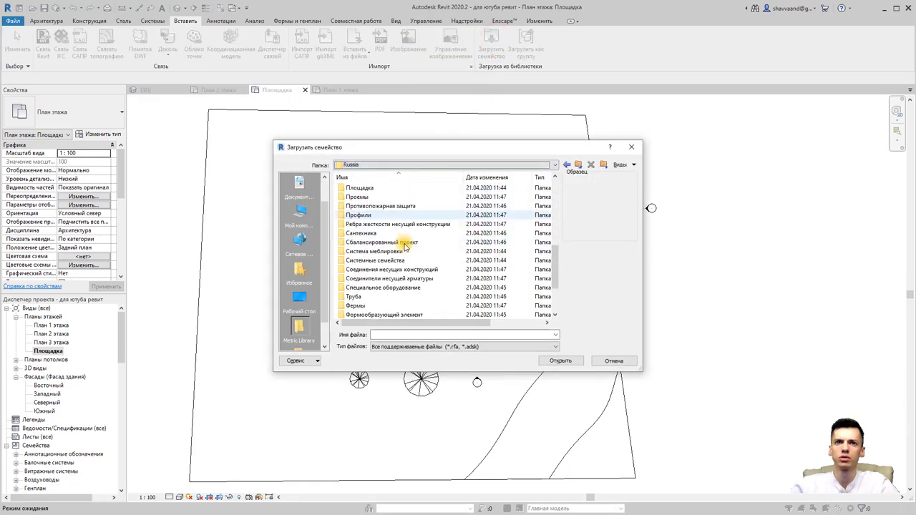
scroll(403, 272, down, 1)
scroll(399, 282, down, 2)
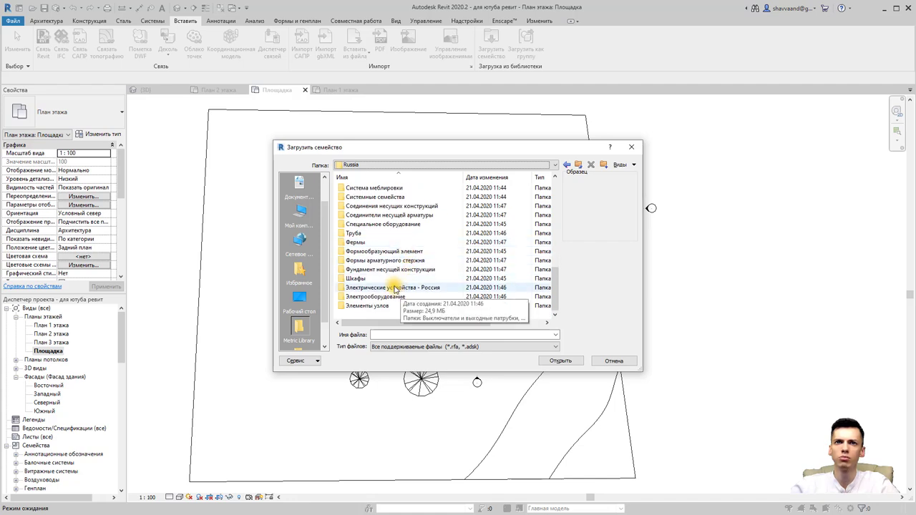
scroll(394, 284, up, 2)
scroll(390, 278, up, 2)
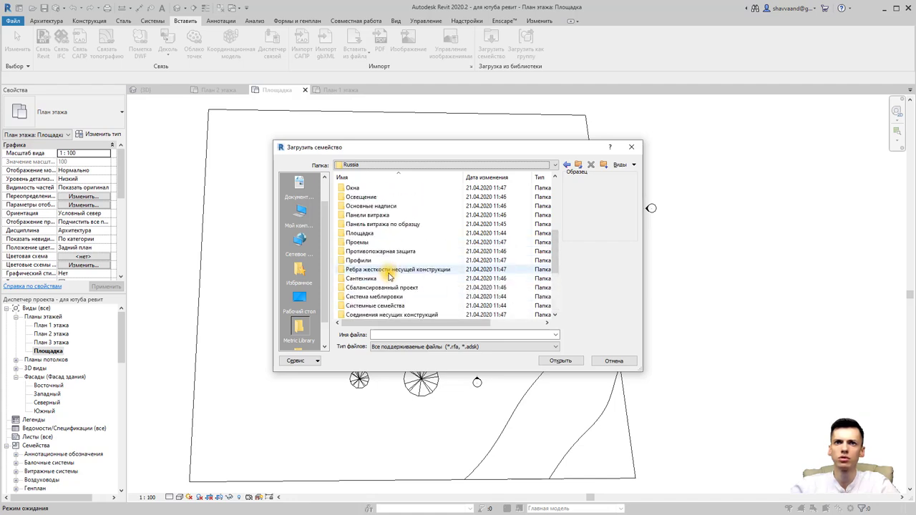
scroll(391, 276, up, 2)
Load Грузовик - Пикап.rfa from the Площадка > Логистика folder.
double_click(375, 259)
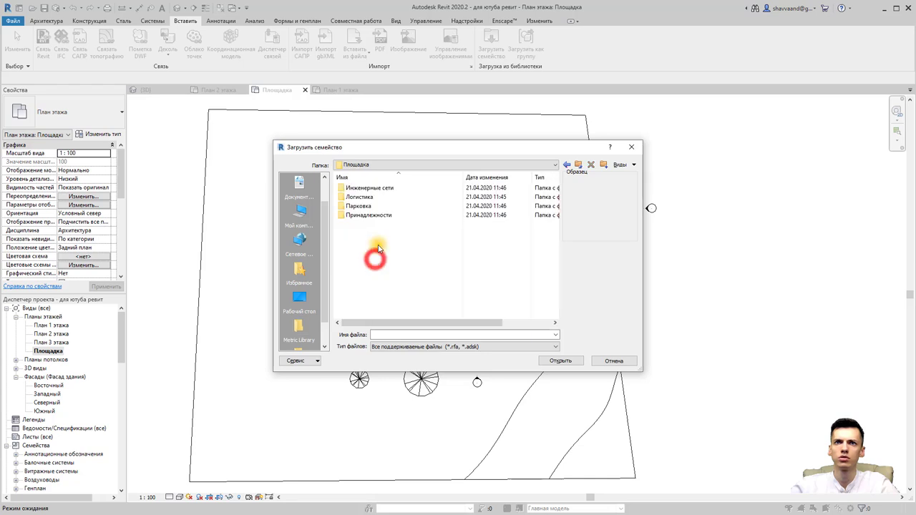
double_click(380, 197)
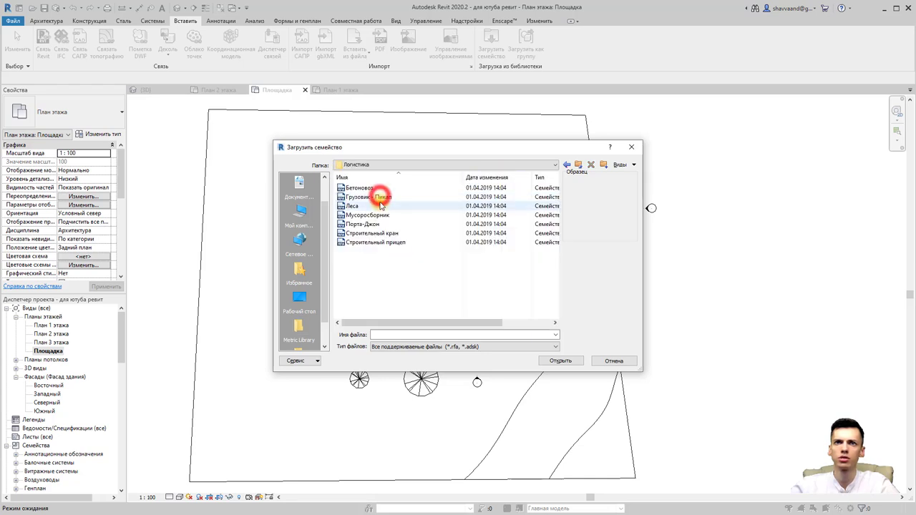
click(378, 197)
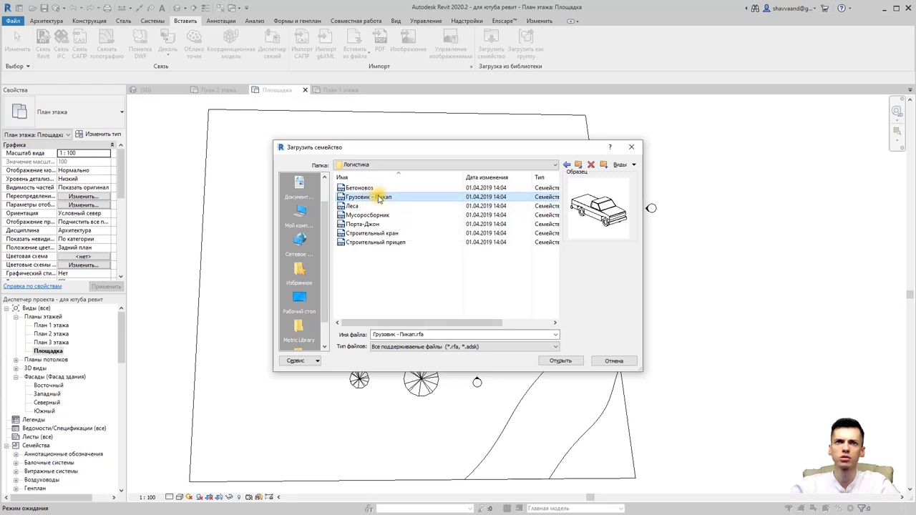
click(371, 189)
click(373, 198)
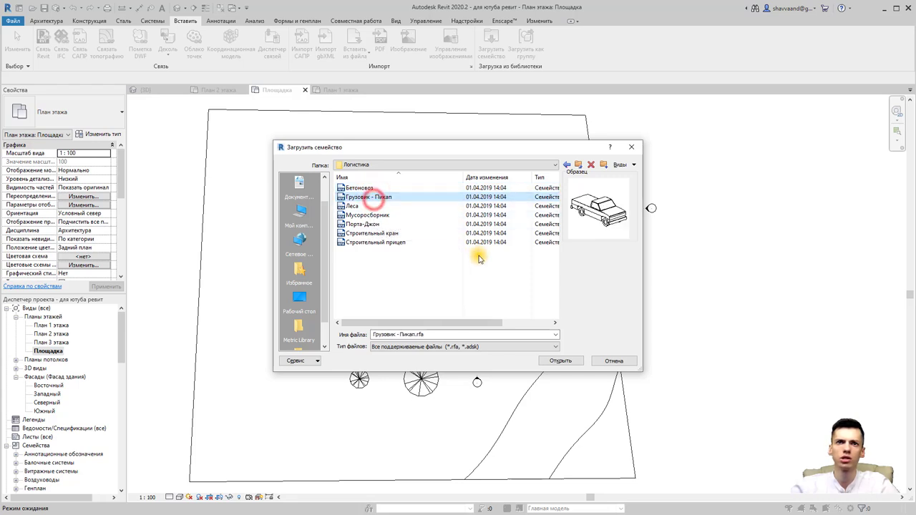
click(551, 362)
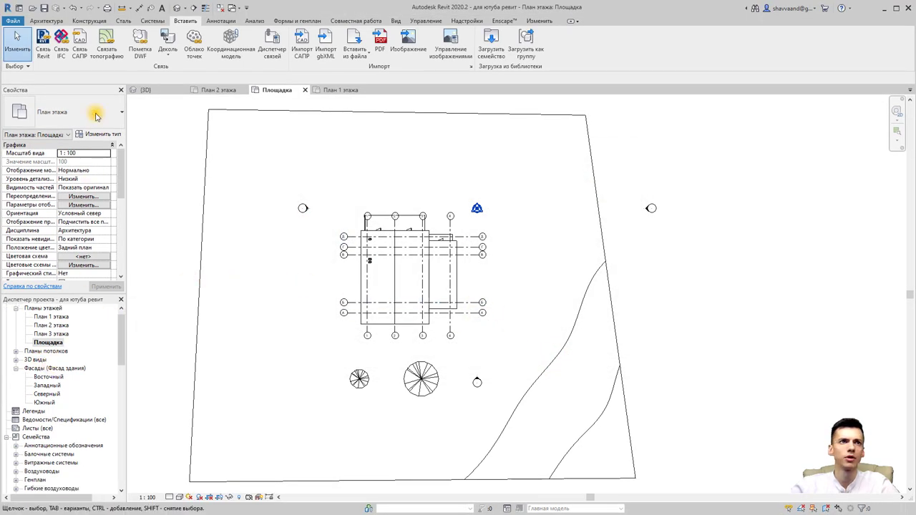
Place the Грузовик - Пикап truck beside the lower-right road and nudge it slightly right.
click(46, 20)
click(117, 53)
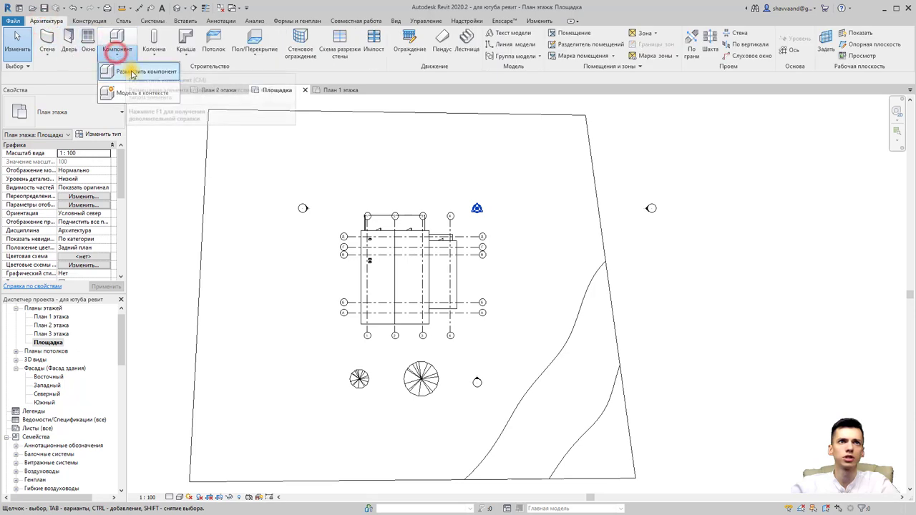
click(133, 71)
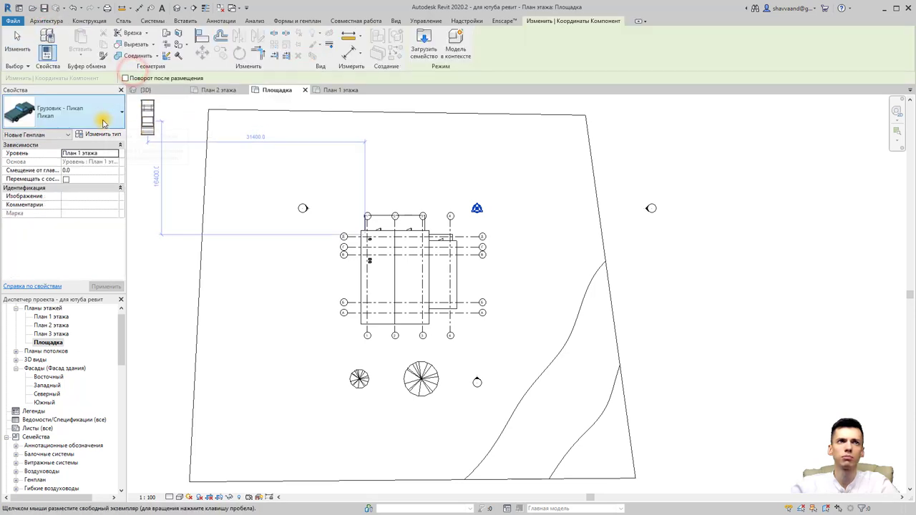
scroll(523, 386, up, 1)
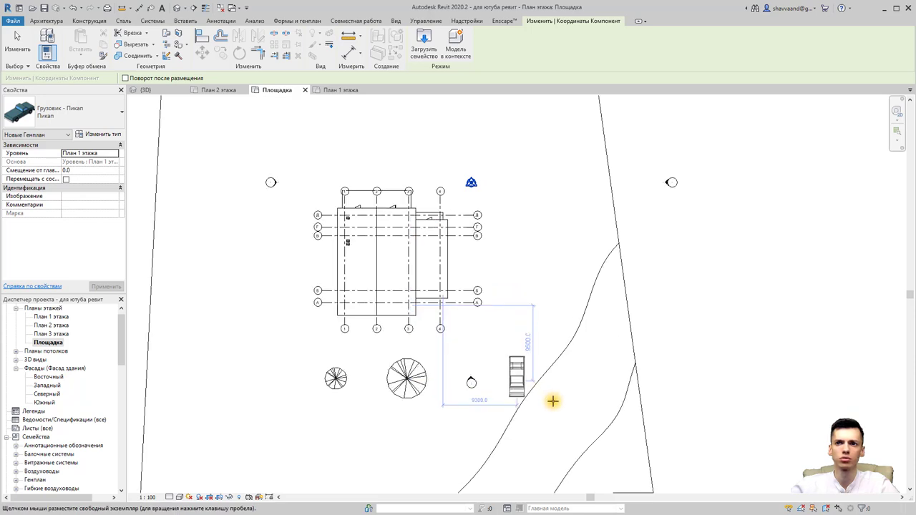
scroll(552, 400, up, 1)
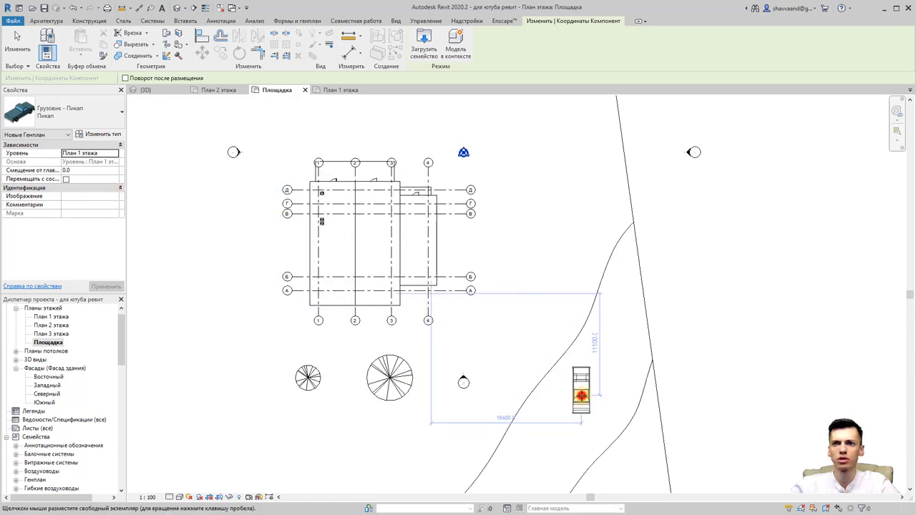
click(580, 392)
key(Escape)
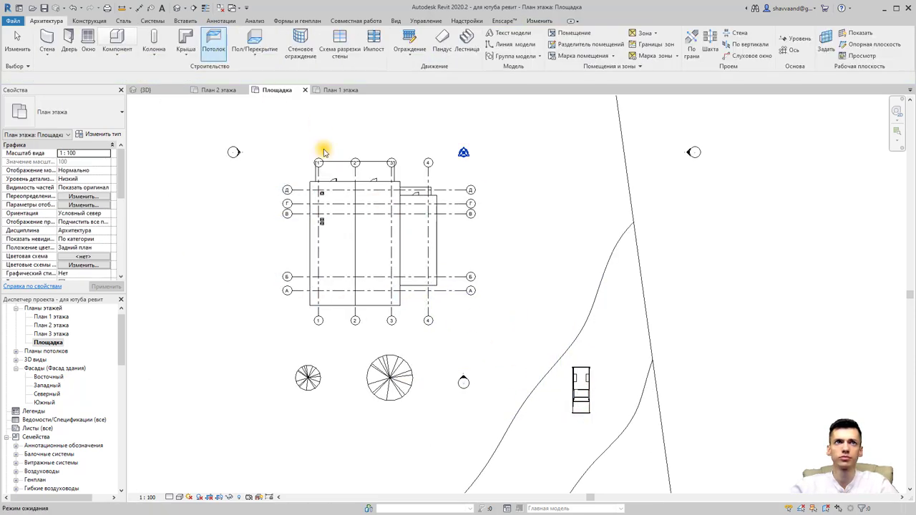
click(593, 399)
drag(594, 399, 609, 402)
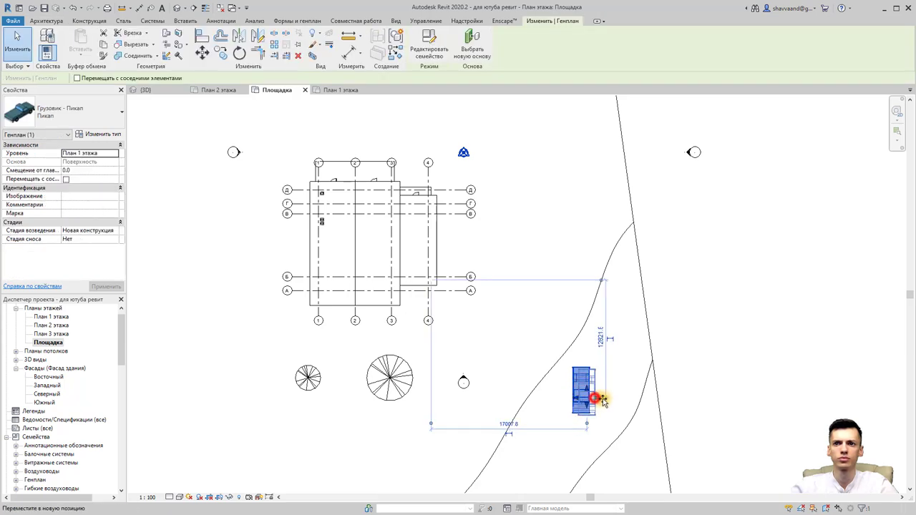
In 3D, orbit and zoom to the pickup's wheels on the black road and select the truck.
click(176, 7)
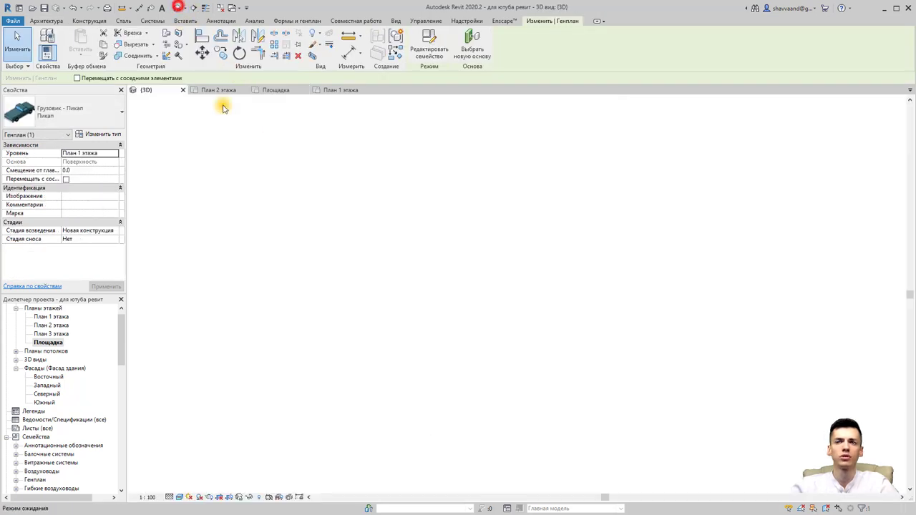
scroll(178, 322, down, 4)
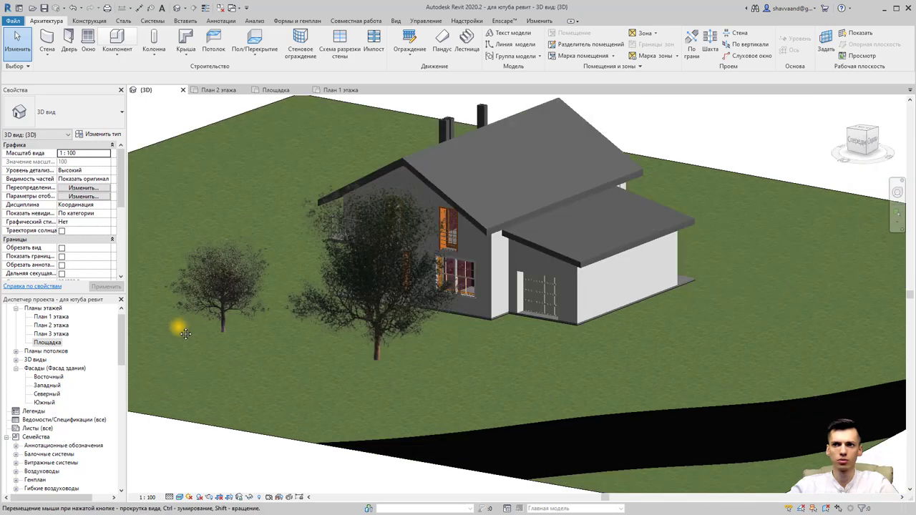
mouse_move(178, 322)
shift+middle_down()
mouse_move(321, 344)
mouse_move(300, 347)
shift+middle_up()
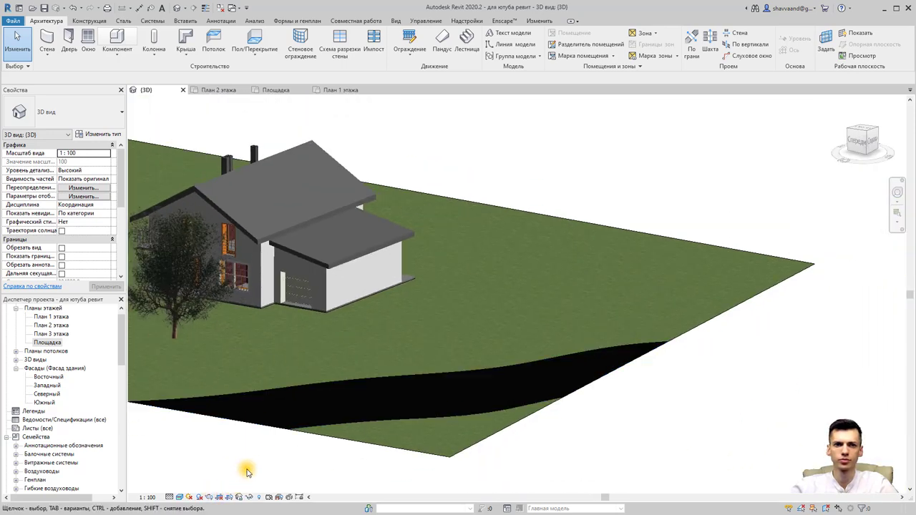
scroll(435, 403, up, 6)
scroll(433, 405, up, 1)
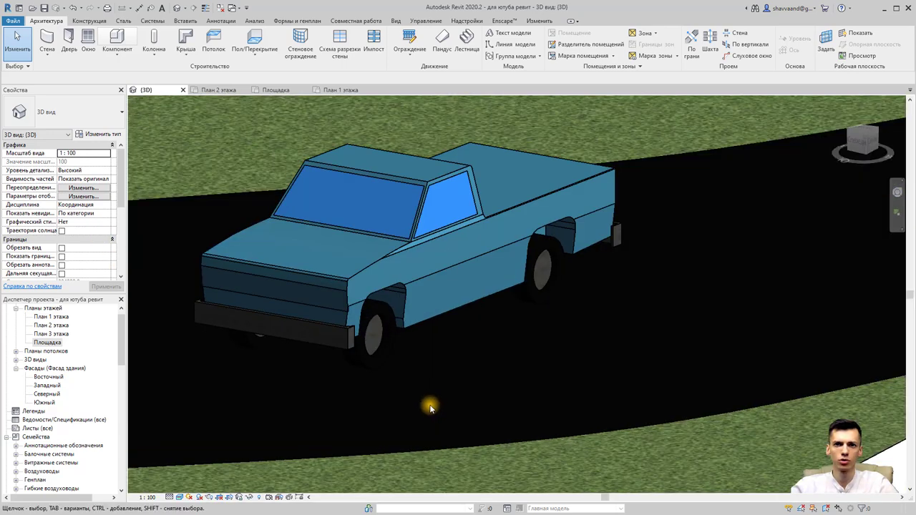
mouse_move(429, 410)
shift+middle_down()
mouse_move(442, 317)
mouse_move(446, 403)
mouse_move(474, 301)
mouse_move(466, 430)
shift+middle_up()
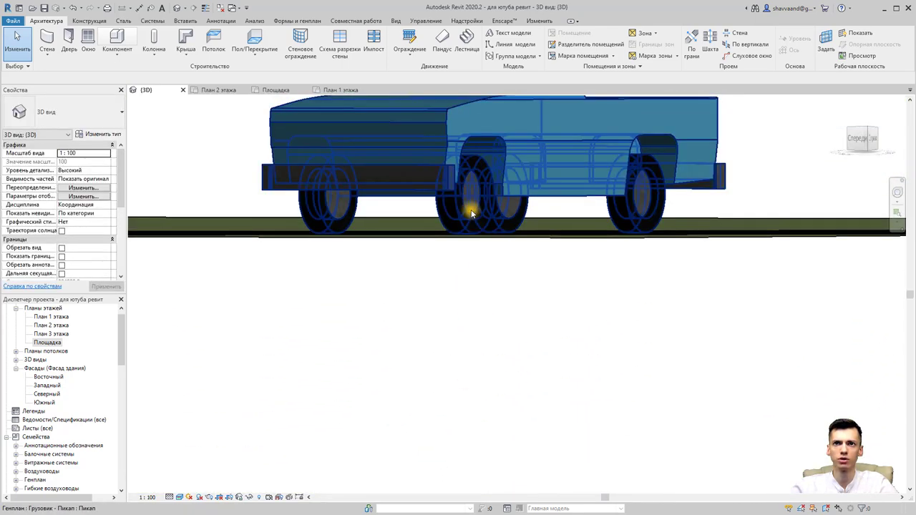
scroll(468, 215, up, 4)
click(465, 263)
mouse_move(465, 263)
shift+middle_down()
mouse_move(471, 278)
mouse_move(477, 259)
mouse_move(488, 278)
mouse_move(451, 286)
mouse_move(253, 221)
shift+middle_up()
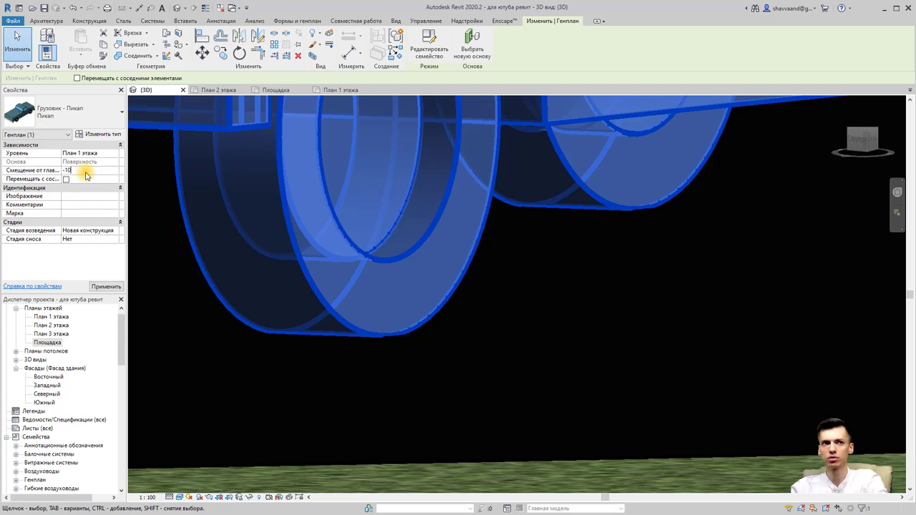
Change the pickup truck's Offset from Level from -100.0 to 0.0 and apply it.
scroll(398, 358, down, 1)
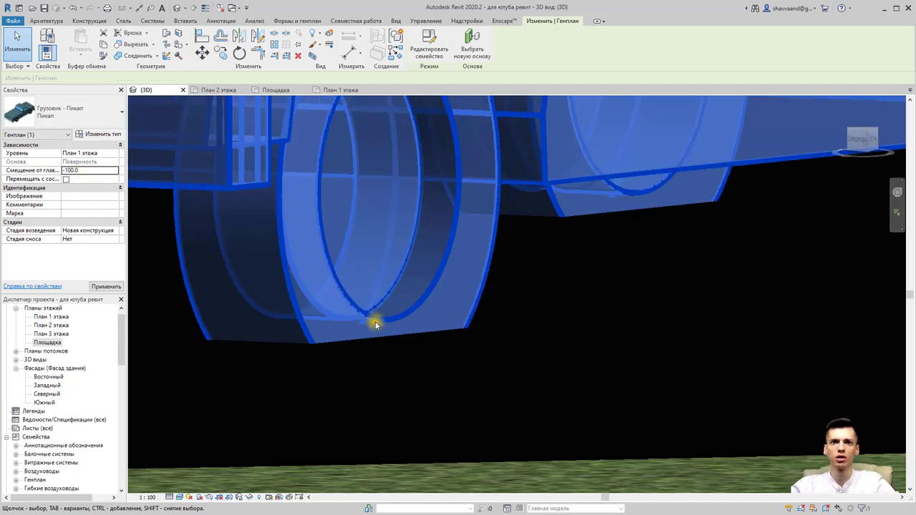
scroll(374, 321, down, 2)
scroll(374, 322, down, 1)
click(69, 170)
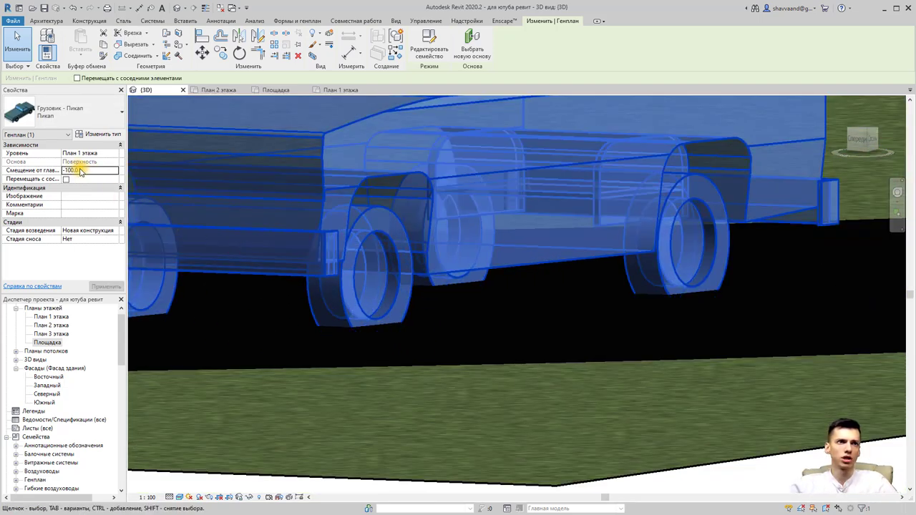
drag(83, 170, 50, 171)
text(0)
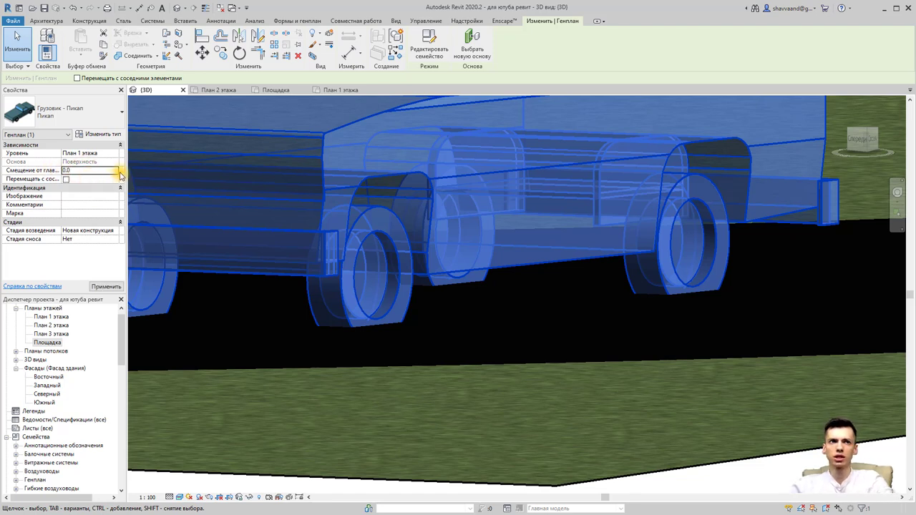
click(117, 289)
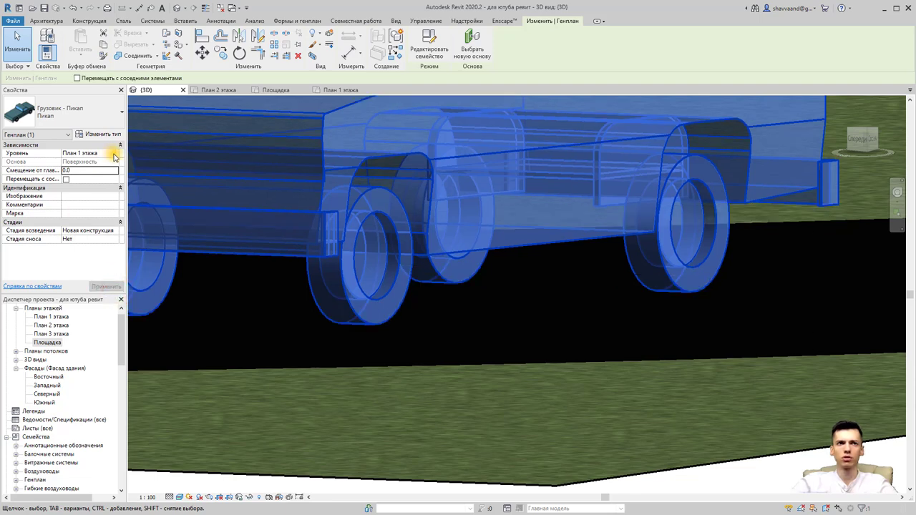
Orbit around the truck to confirm it rests on the black road, then deselect it.
scroll(381, 287, down, 3)
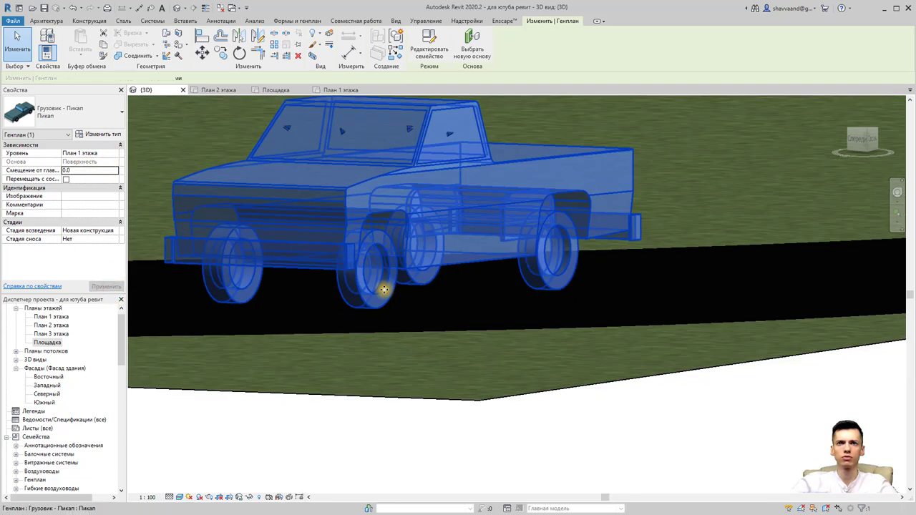
scroll(384, 285, down, 2)
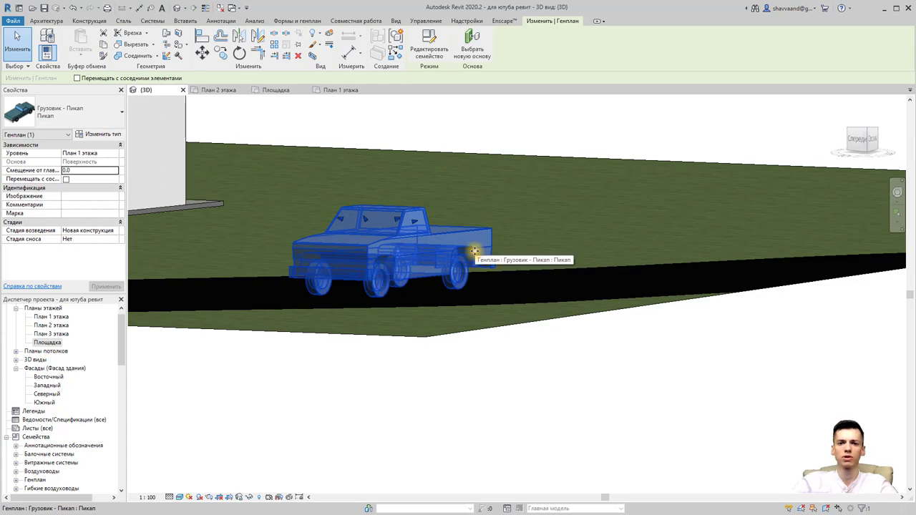
mouse_move(586, 242)
shift+middle_down()
mouse_move(527, 260)
mouse_move(427, 268)
mouse_move(422, 279)
shift+middle_up()
key(Escape)
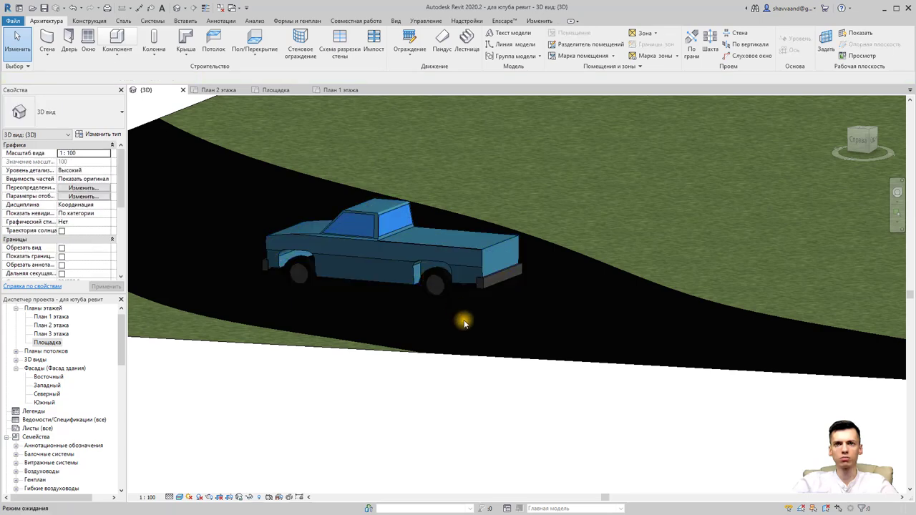
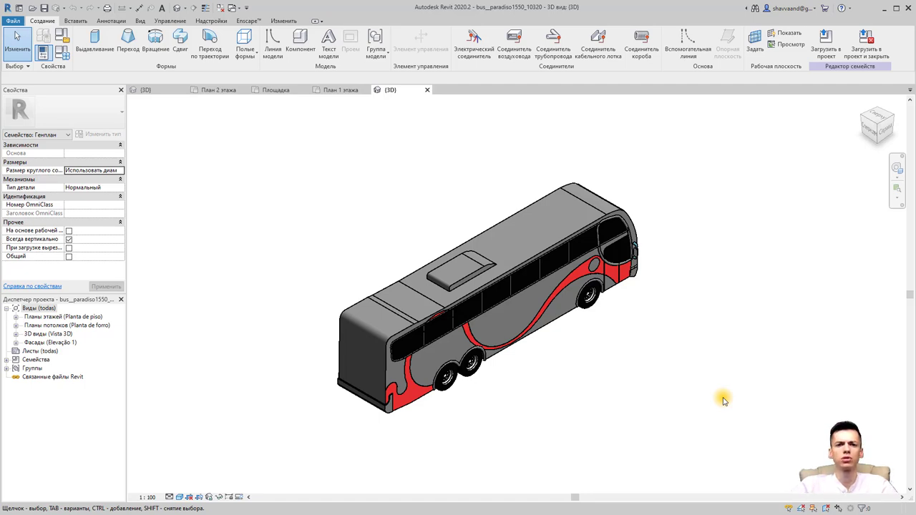
Load the edited bus family into the house project, then open the Площадка site plan.
click(861, 48)
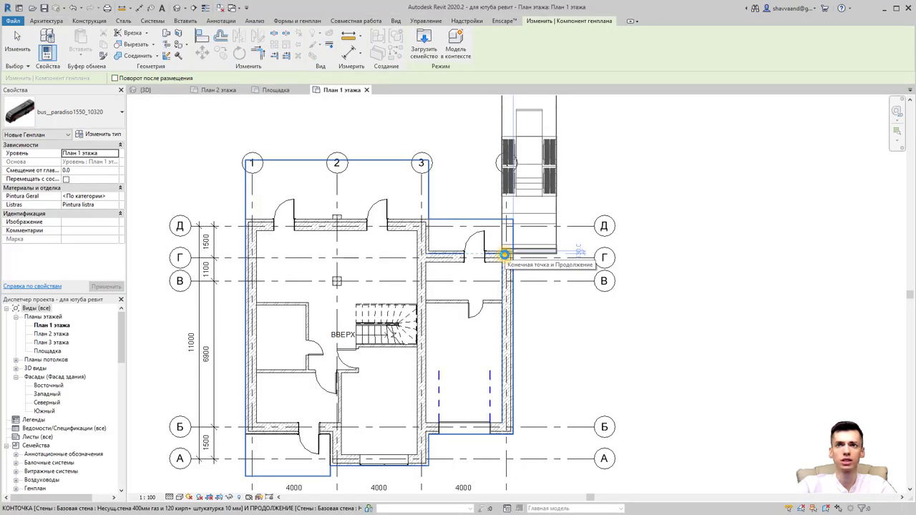
scroll(630, 288, down, 1)
scroll(552, 282, down, 3)
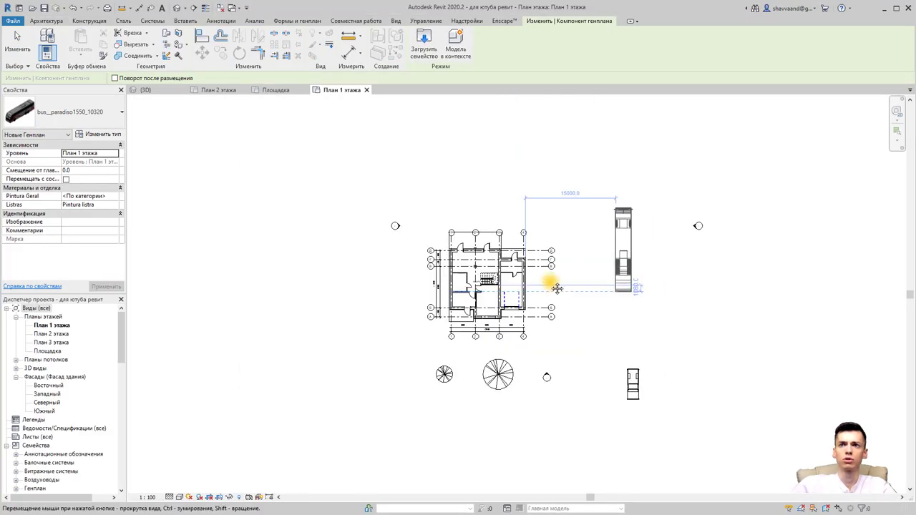
scroll(467, 254, down, 2)
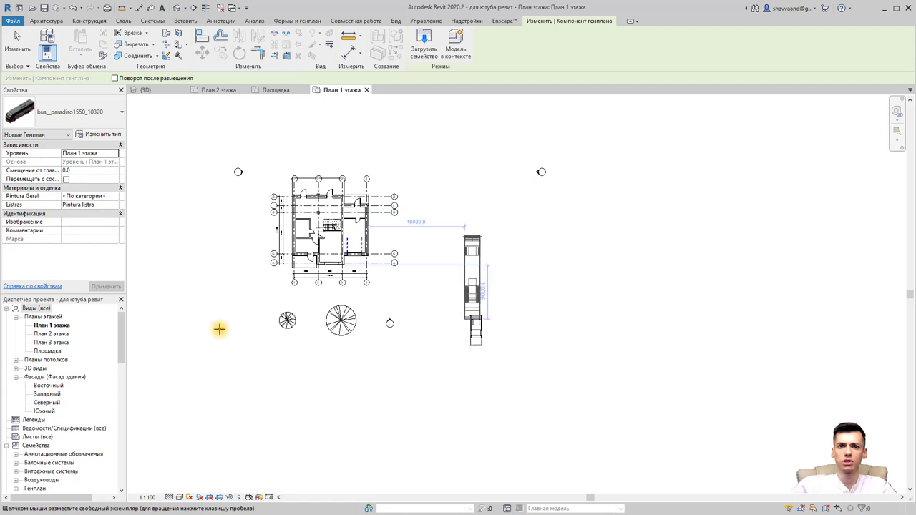
double_click(47, 351)
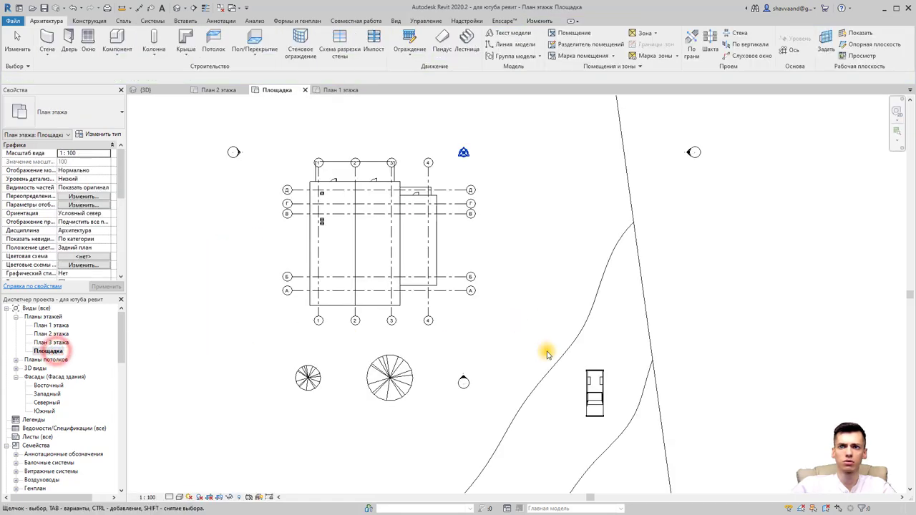
Place the bus family on the road at the lower right of the site.
click(116, 49)
click(127, 66)
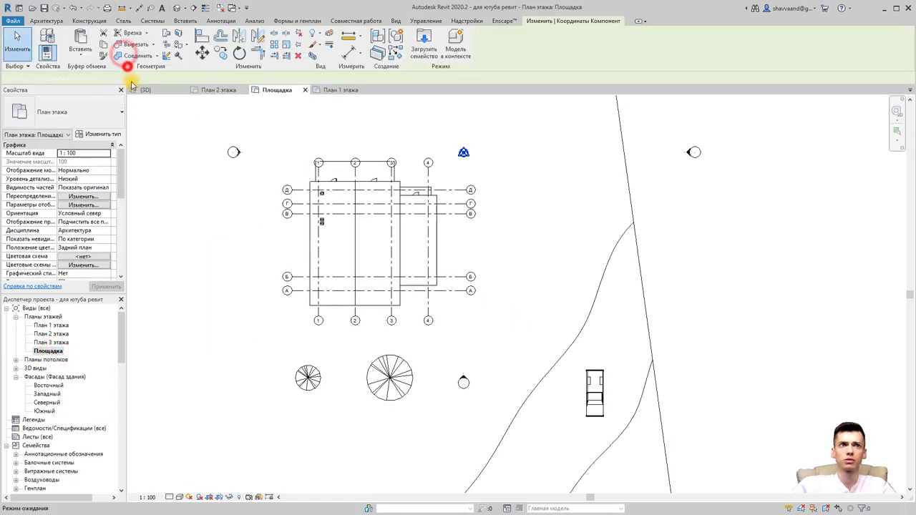
middle_drag(532, 473, 517, 345)
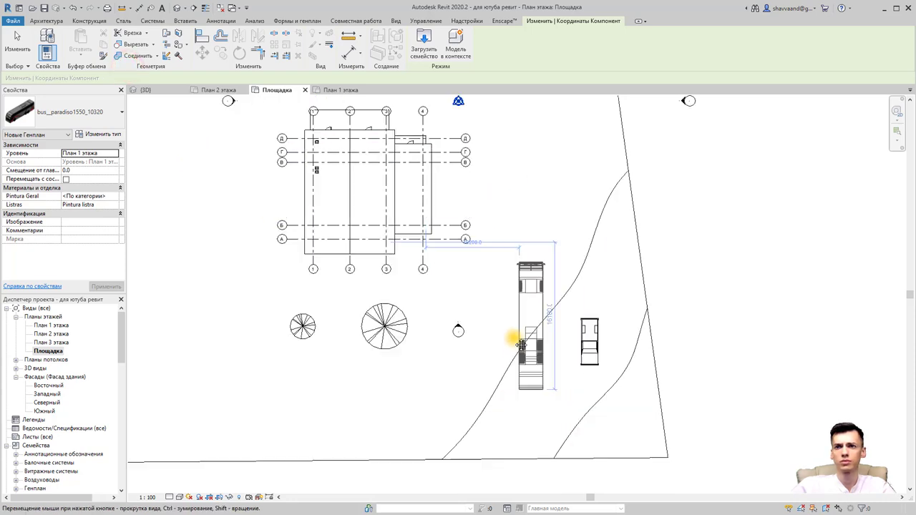
click(518, 358)
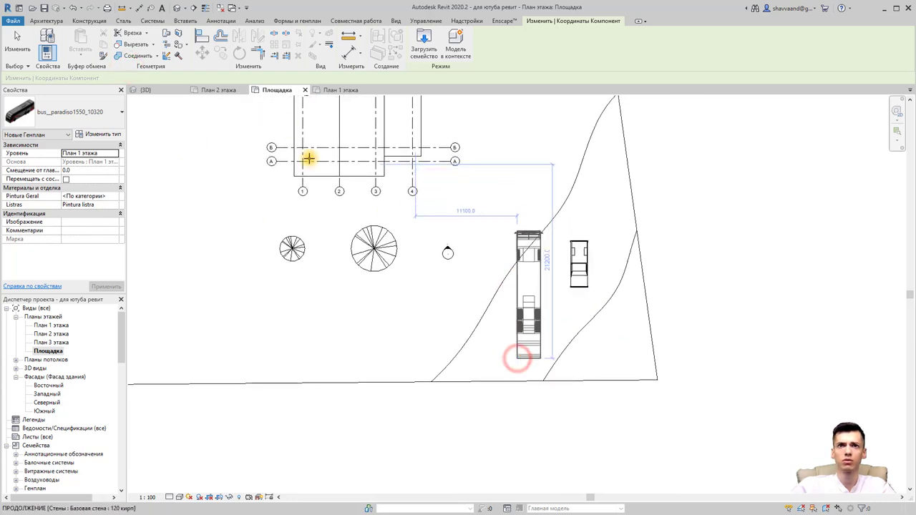
key(Escape)
Rotate the bus with RO so it follows the road's direction.
click(537, 269)
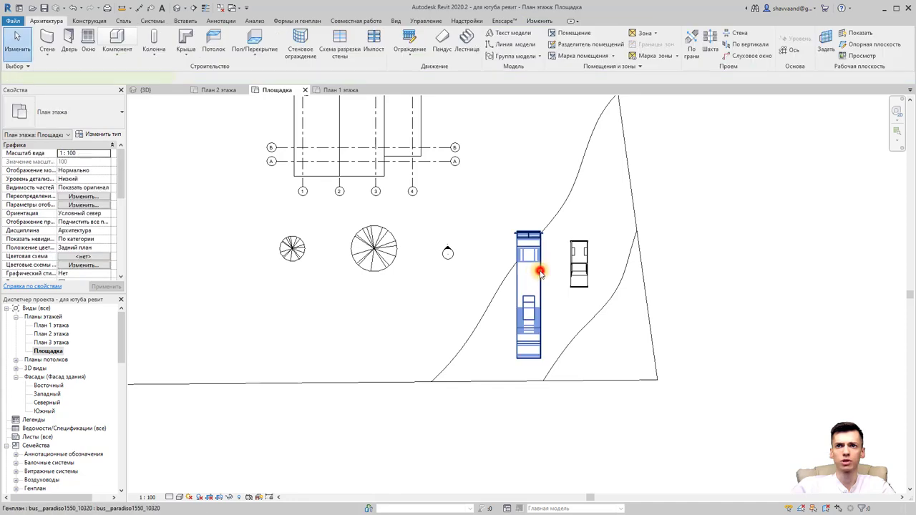
key(r)
key(o)
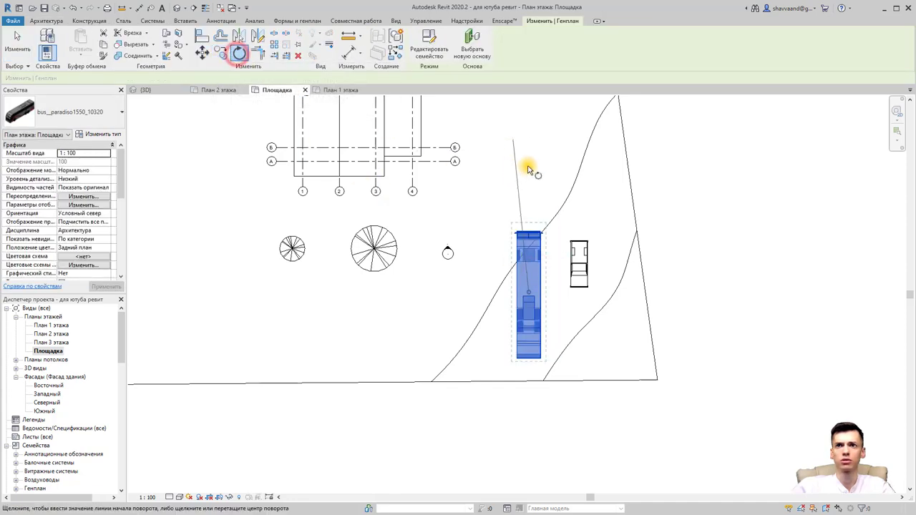
click(536, 164)
click(607, 181)
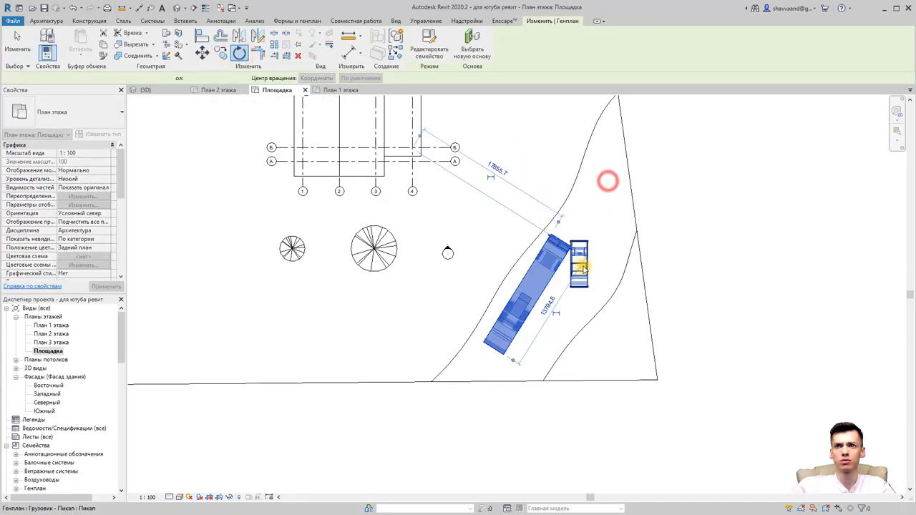
Rotate the pickup truck to the road angle and move it ahead of the bus.
click(584, 283)
click(239, 52)
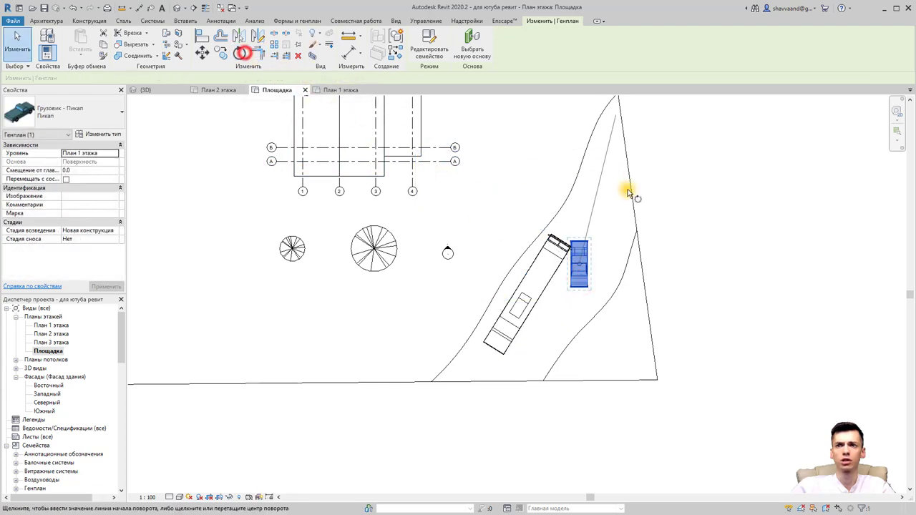
click(605, 172)
click(645, 195)
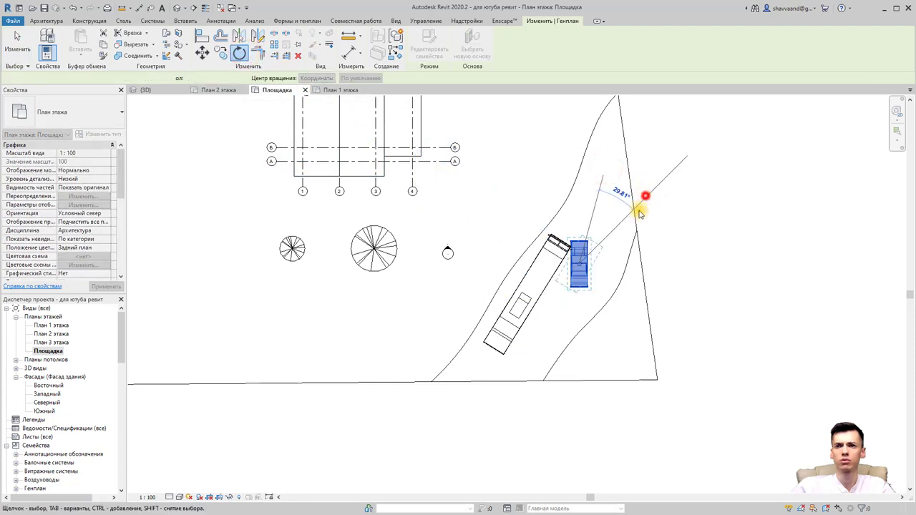
drag(583, 263, 561, 212)
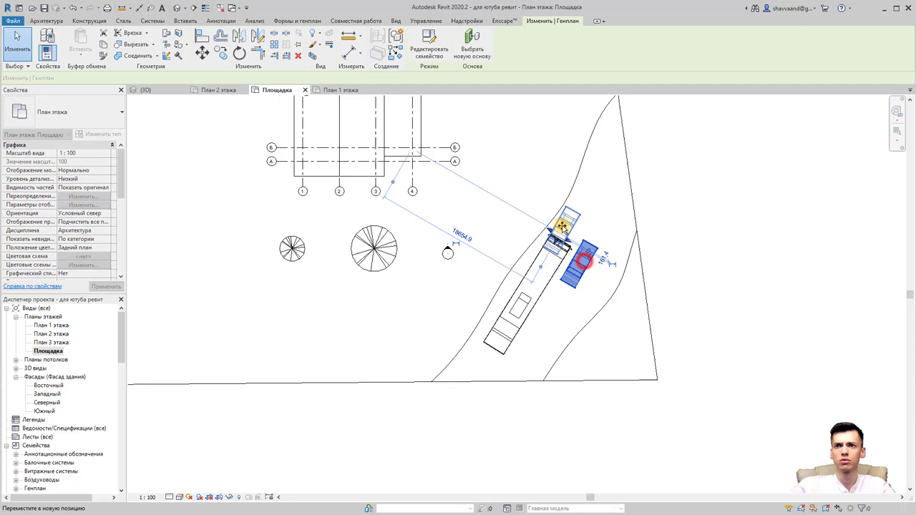
Shift the bus further down the road and the pickup further up, then open the 3D view.
click(550, 269)
click(546, 288)
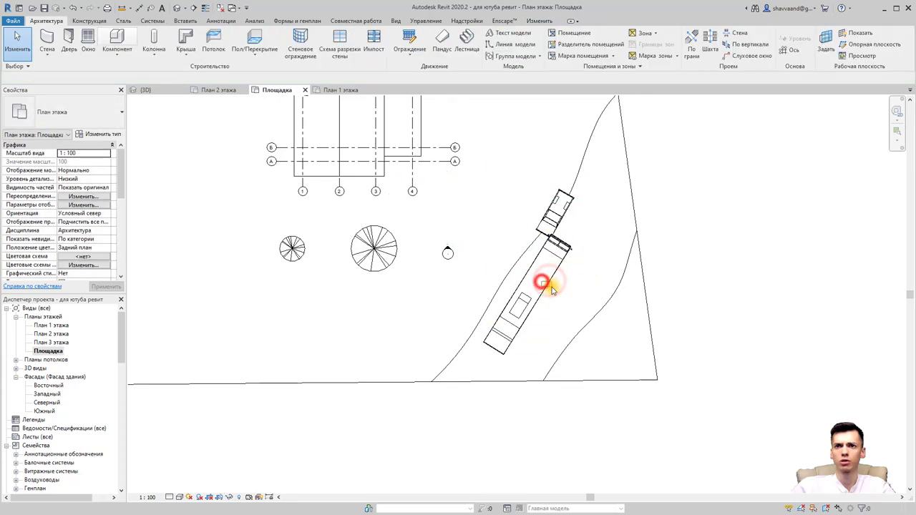
drag(546, 288, 578, 307)
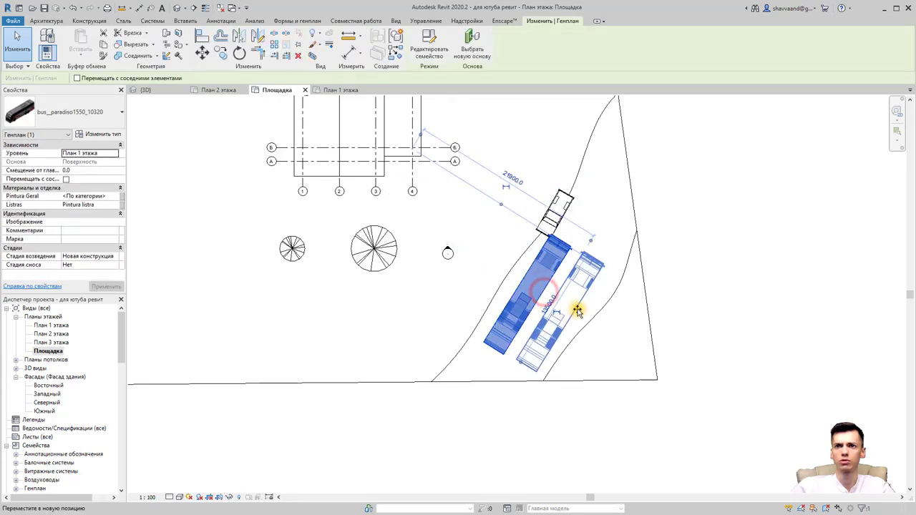
drag(558, 212, 545, 266)
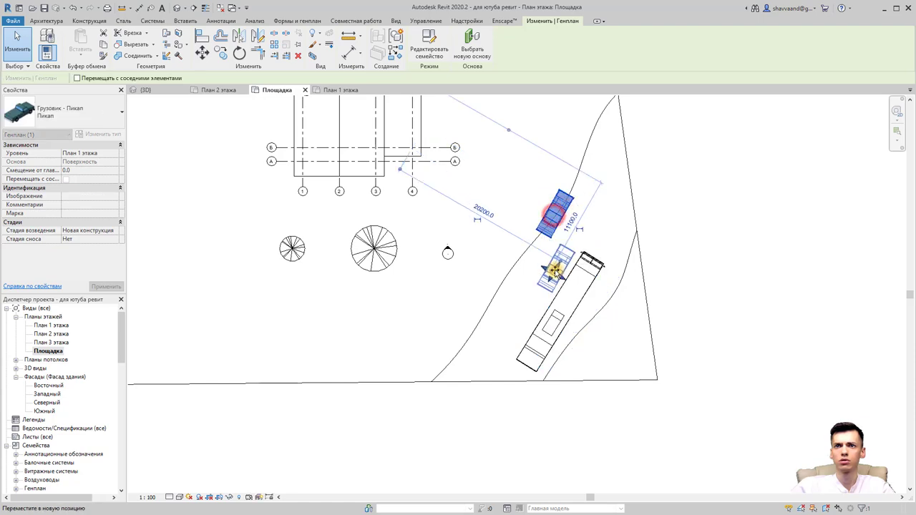
click(176, 7)
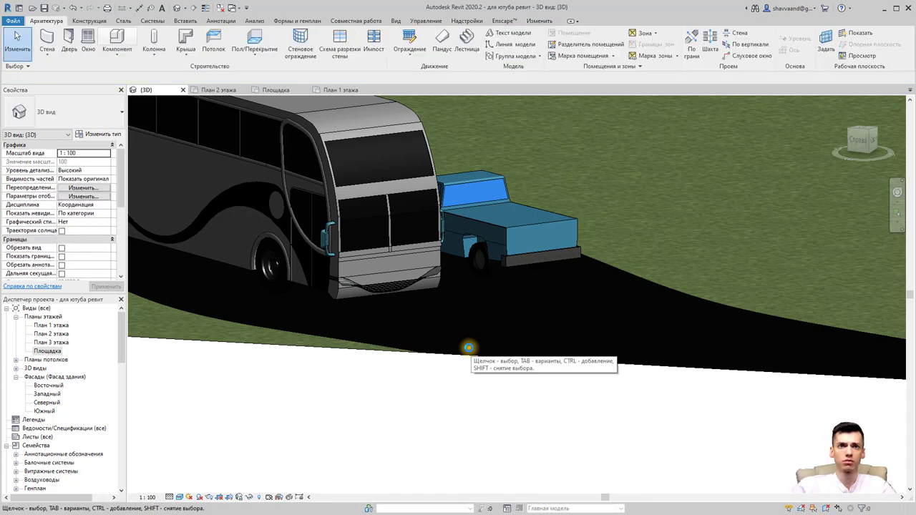
mouse_move(468, 348)
shift+middle_down()
mouse_move(326, 282)
mouse_move(360, 303)
mouse_move(351, 319)
mouse_move(434, 348)
shift+middle_up()
scroll(459, 328, up, 3)
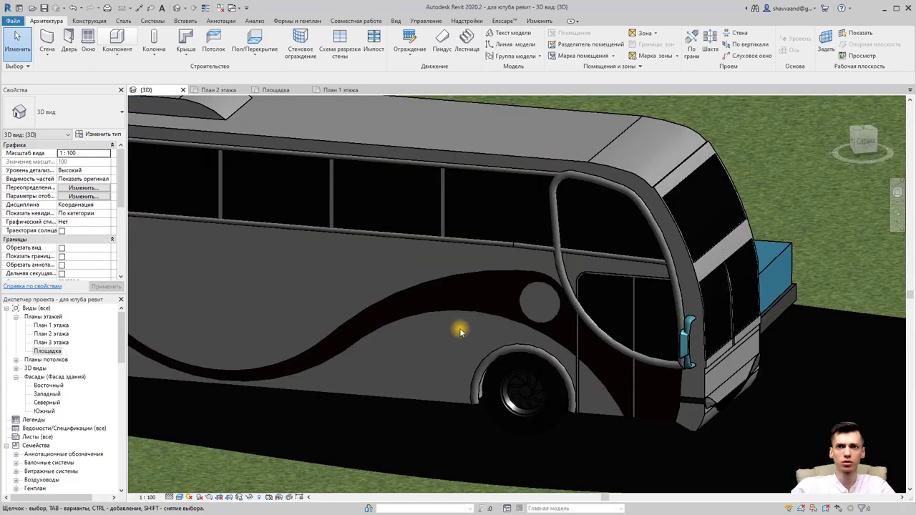
click(470, 308)
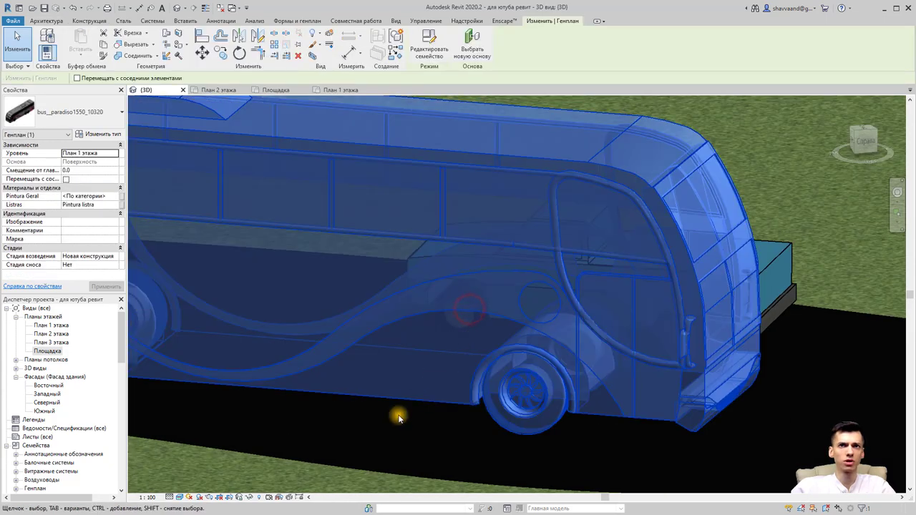
key(Escape)
scroll(419, 379, down, 2)
scroll(457, 279, down, 2)
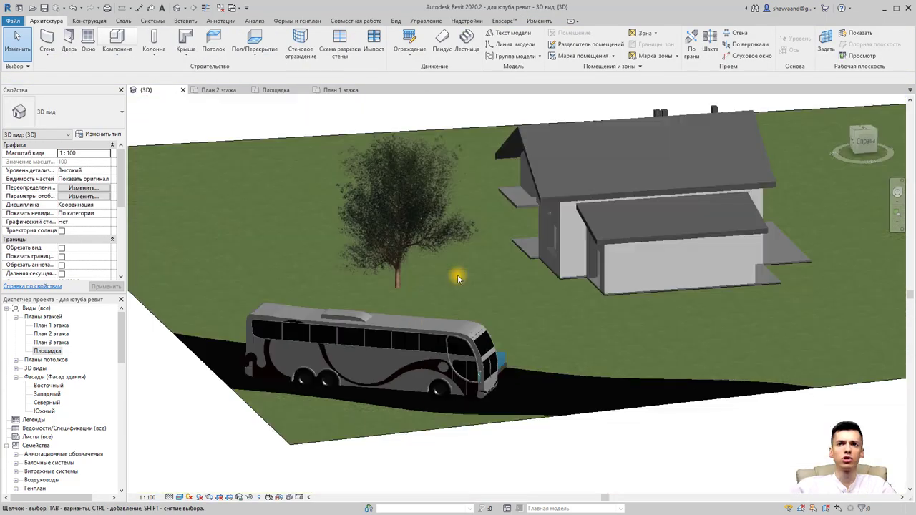
mouse_move(457, 279)
shift+middle_down()
mouse_move(436, 322)
mouse_move(382, 268)
shift+middle_up()
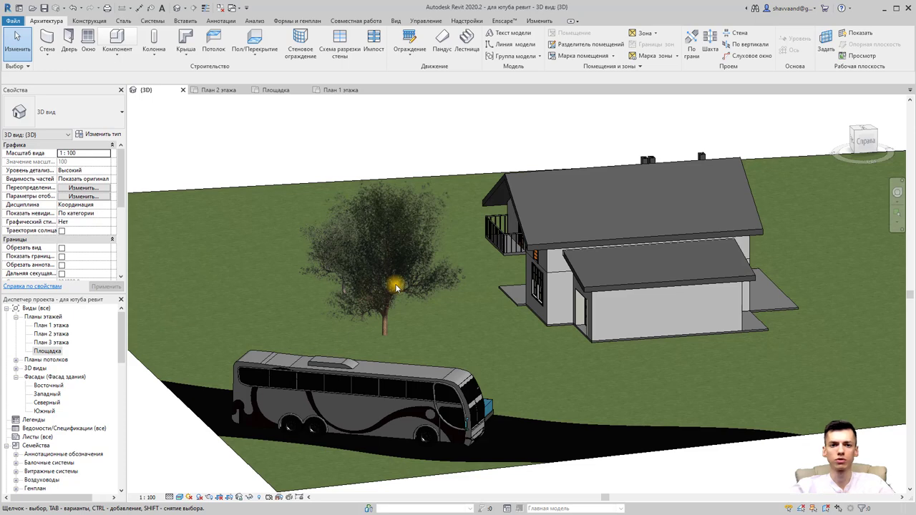
mouse_move(380, 284)
shift+middle_down()
mouse_move(650, 301)
mouse_move(435, 308)
mouse_move(463, 311)
mouse_move(442, 330)
shift+middle_up()
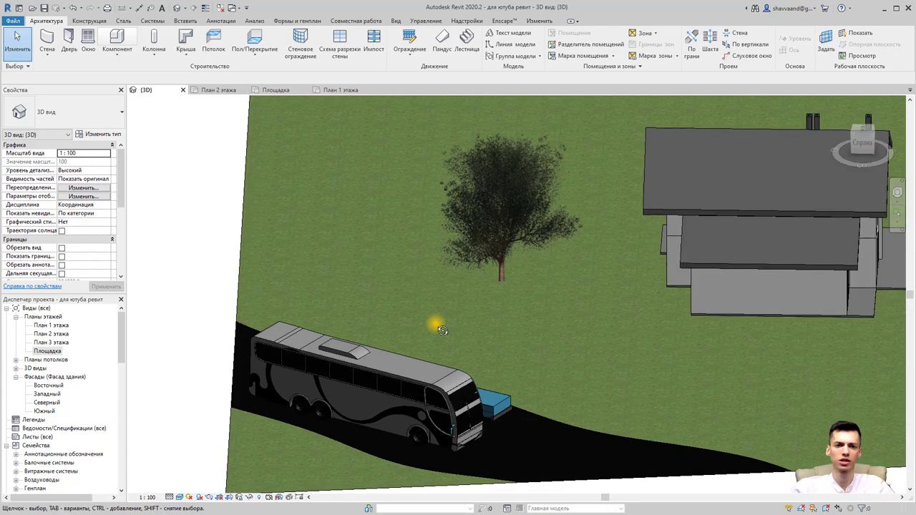
click(180, 497)
click(200, 458)
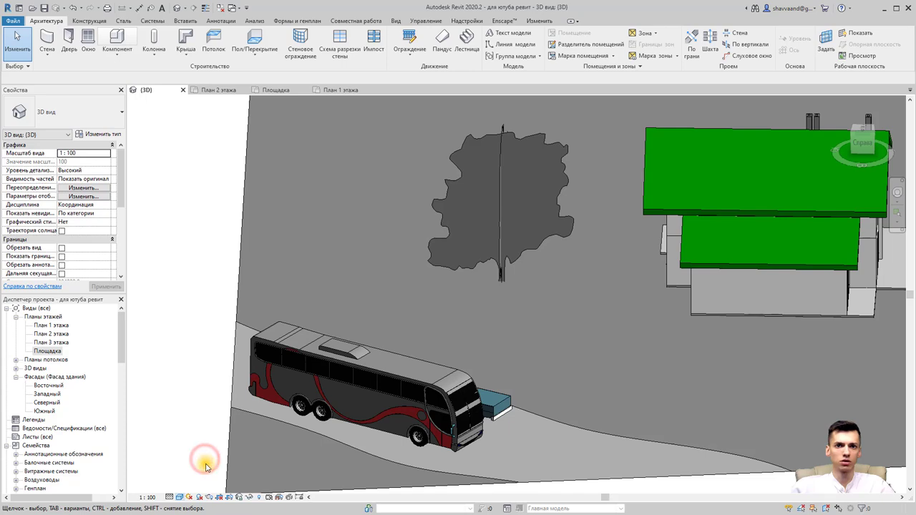
shift+middle_drag(233, 437, 232, 466)
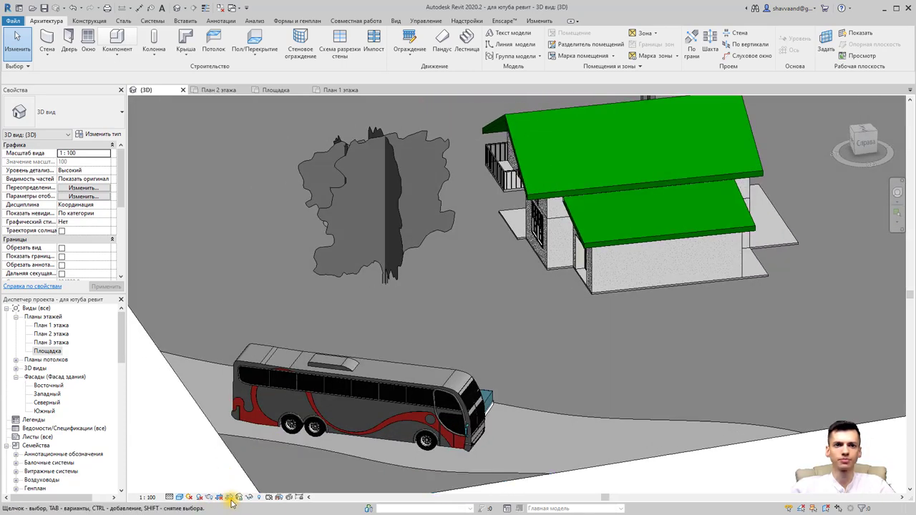
click(180, 497)
click(197, 478)
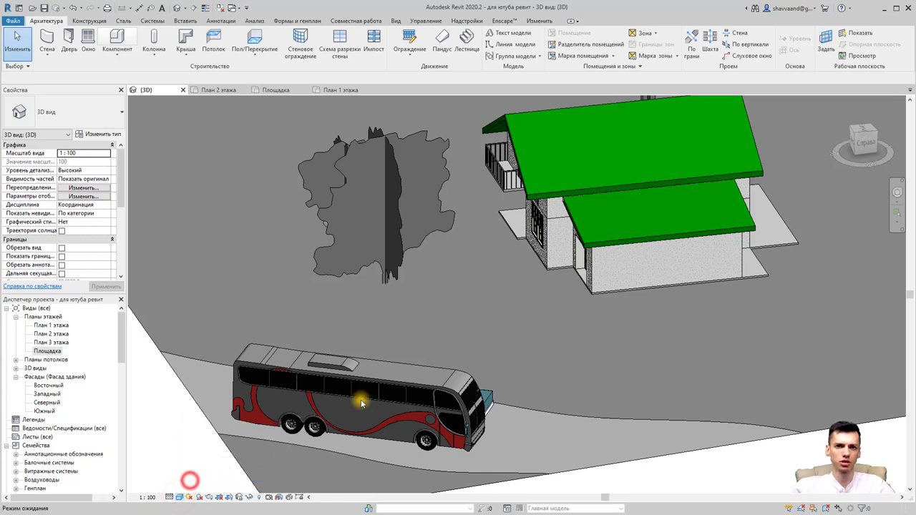
click(353, 437)
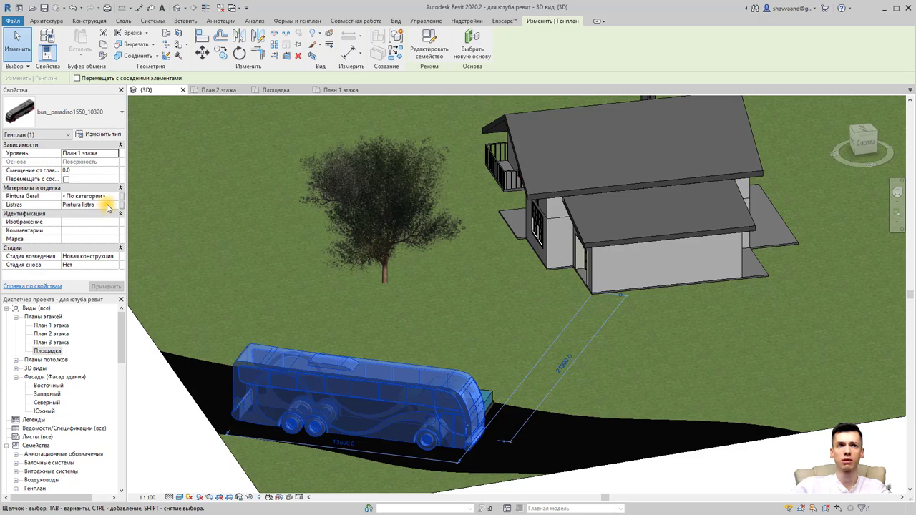
Assign the Парковочная полоса material to the bus's Pintura Geral paint, turning it yellow.
click(107, 196)
click(118, 197)
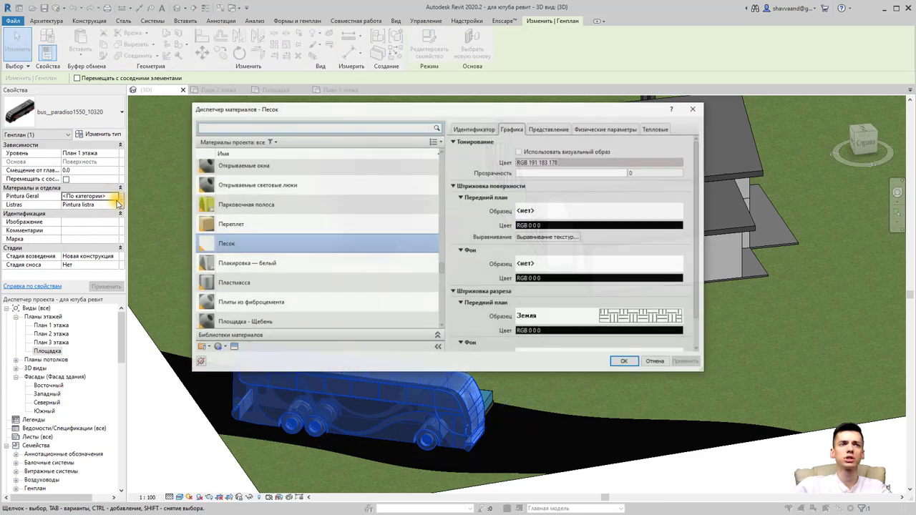
double_click(283, 206)
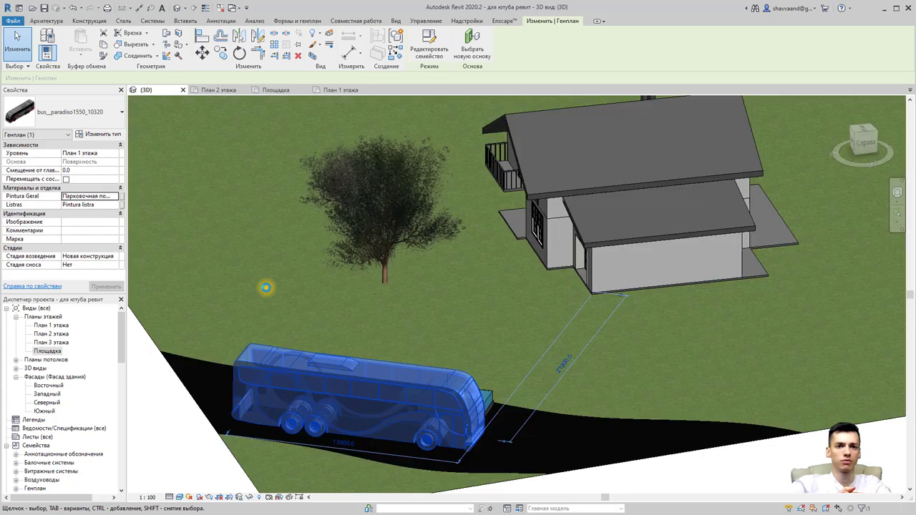
click(266, 287)
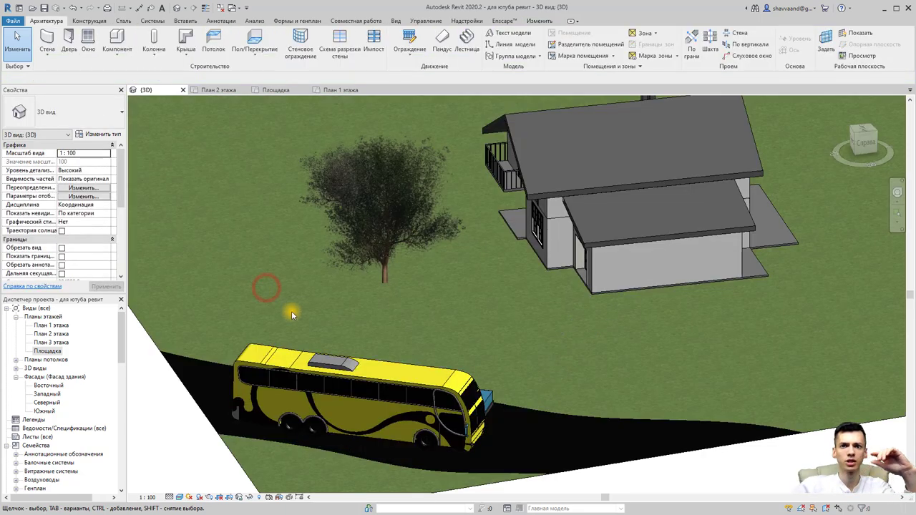
Reselect the bus and review its Type Properties, closing them unchanged.
click(313, 368)
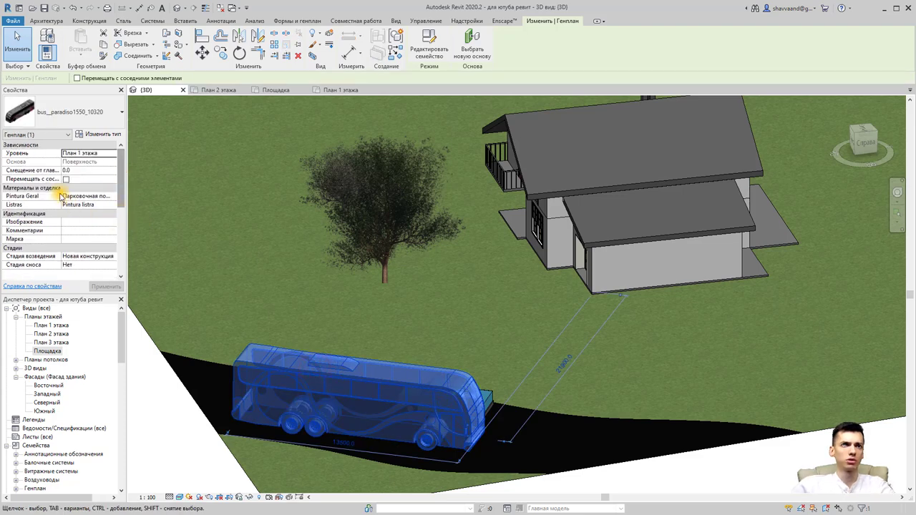
click(94, 139)
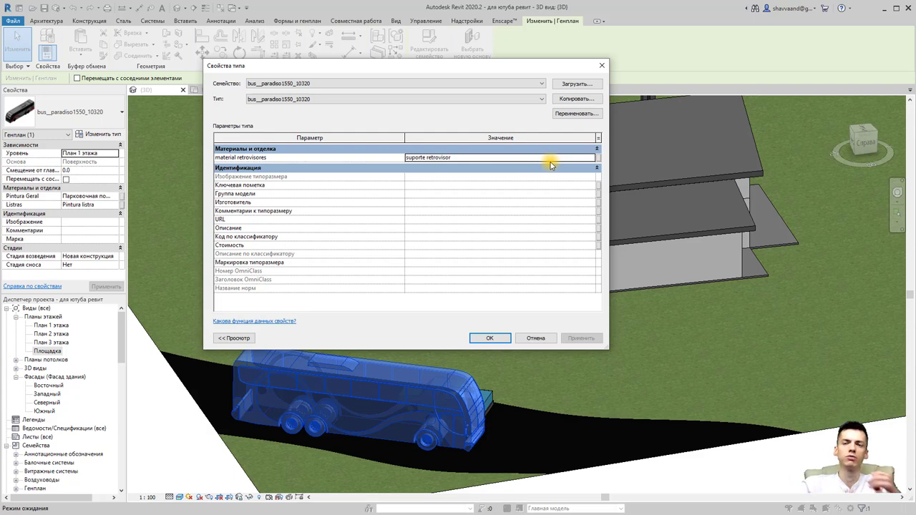
click(604, 66)
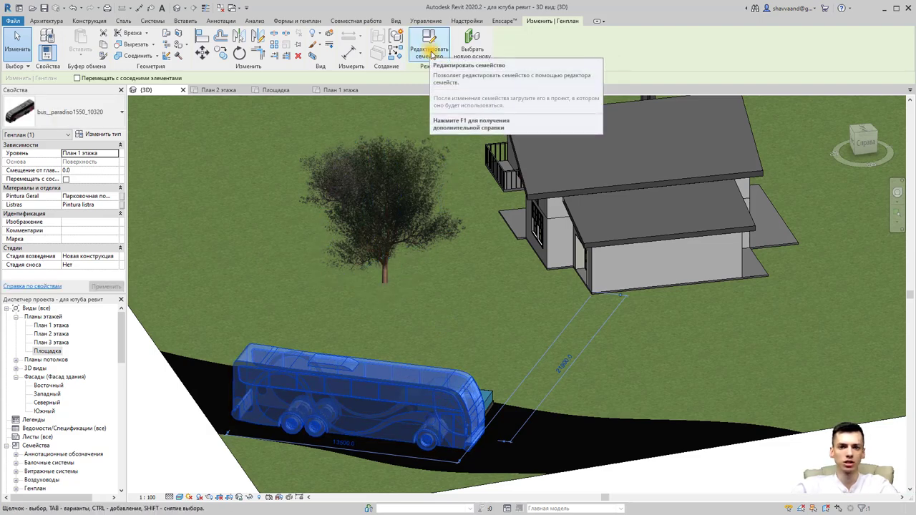
Open the bus__paradiso1550_10320 family in the family editor with Edit Family.
click(431, 53)
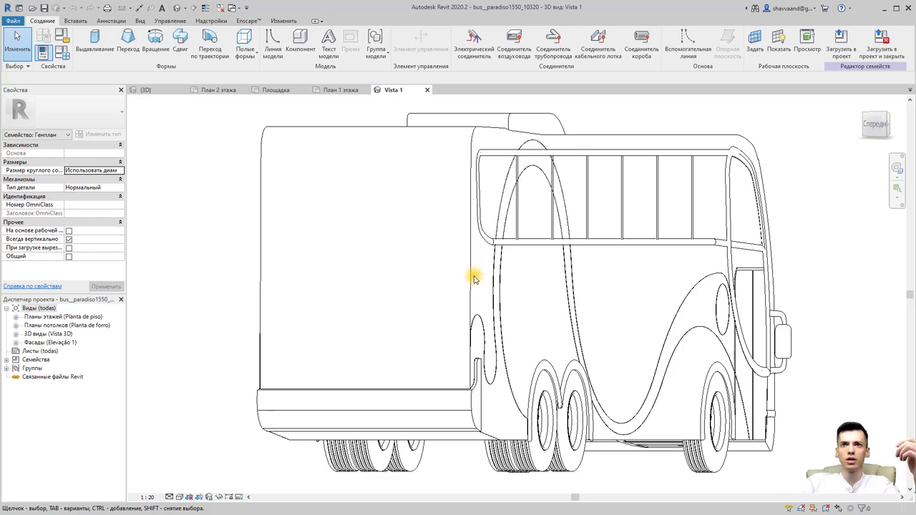
Orbit the bus and assign the Стекло material to the small roof hatch extrusion.
click(474, 279)
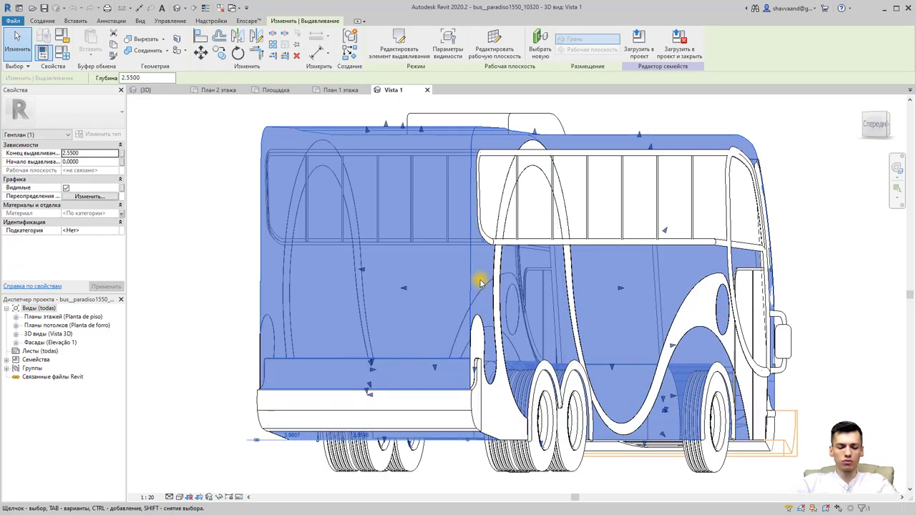
mouse_move(480, 283)
shift+middle_down()
mouse_move(480, 341)
mouse_move(191, 242)
shift+middle_up()
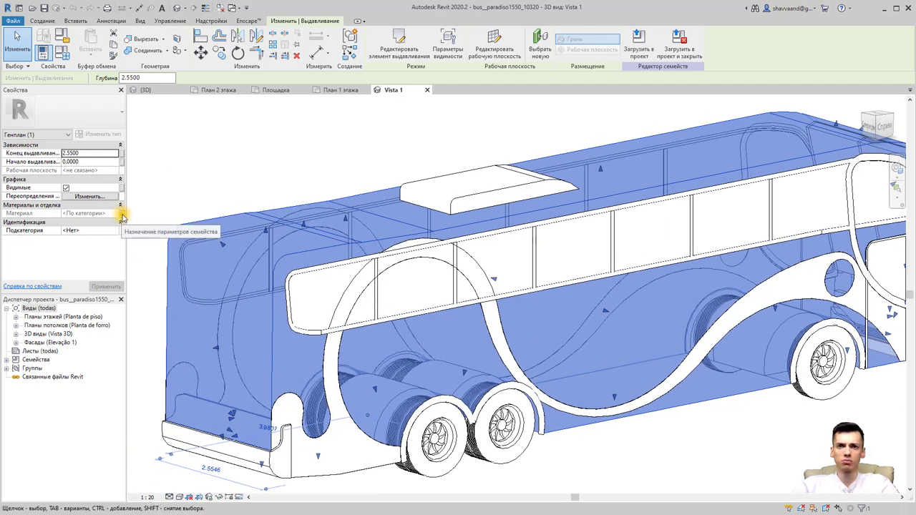
click(451, 203)
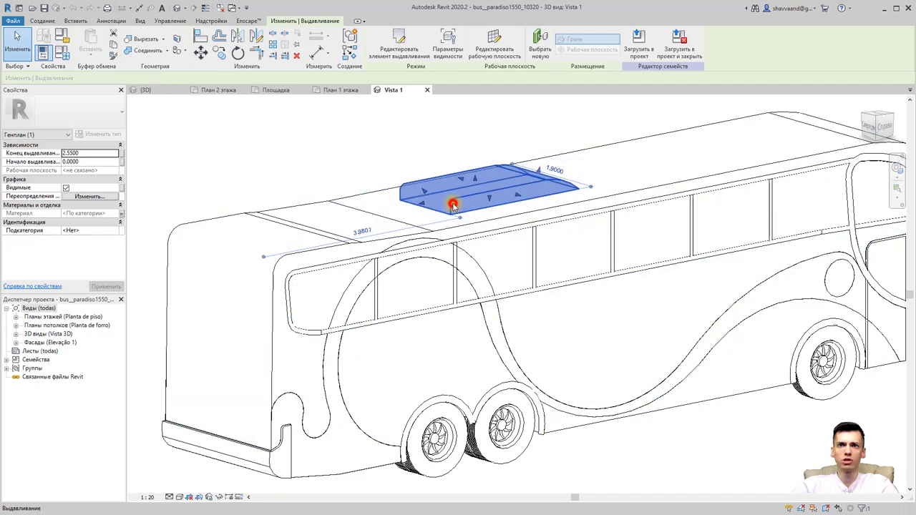
click(118, 213)
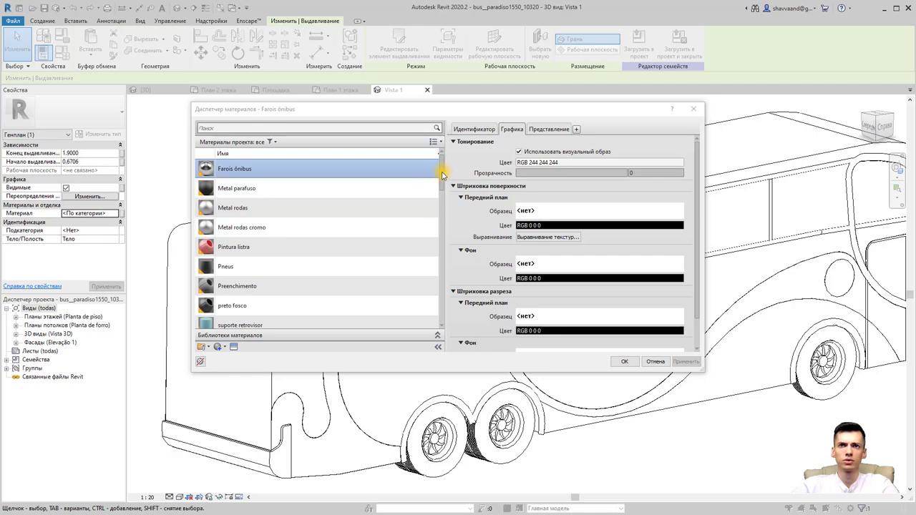
drag(442, 174, 434, 291)
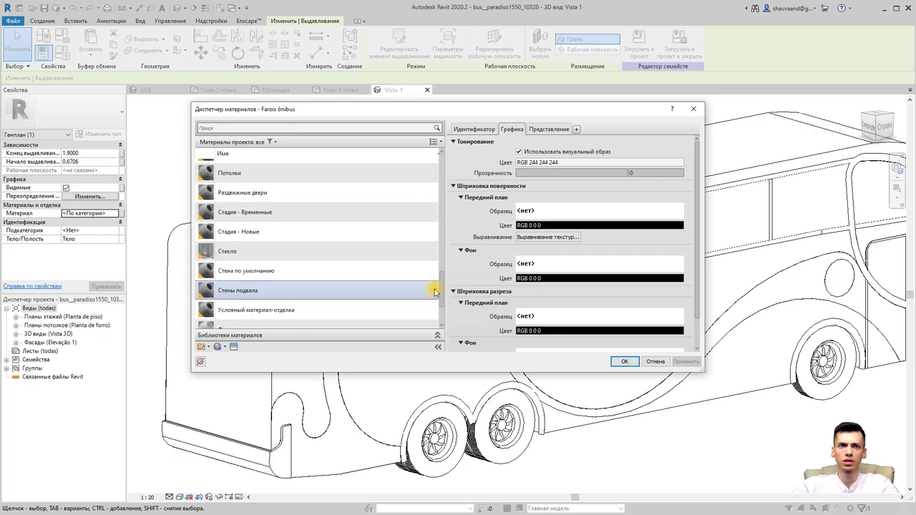
click(334, 254)
click(615, 361)
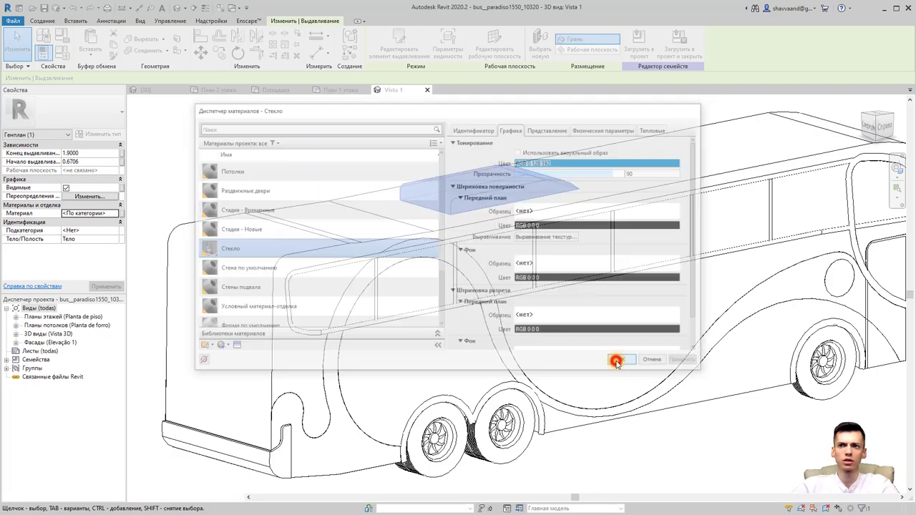
click(383, 146)
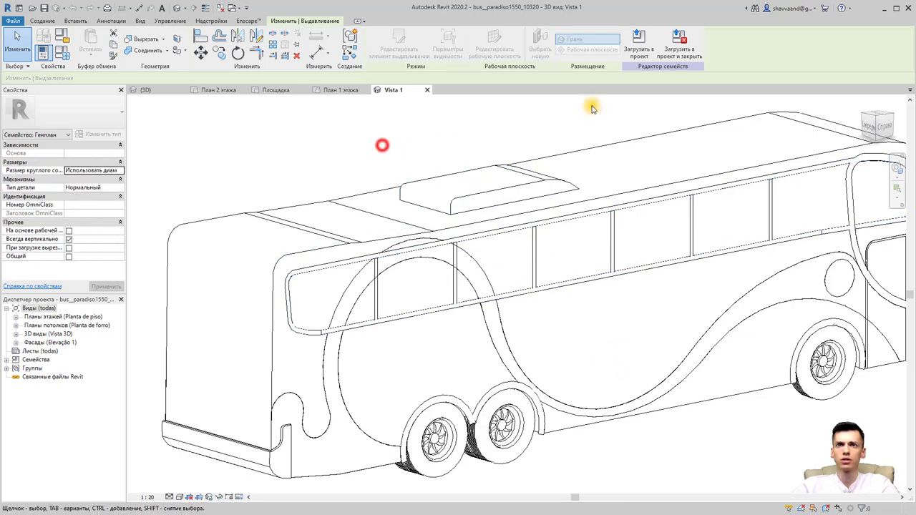
Load the bus back into the project and select it repeatedly to check its colours.
click(671, 44)
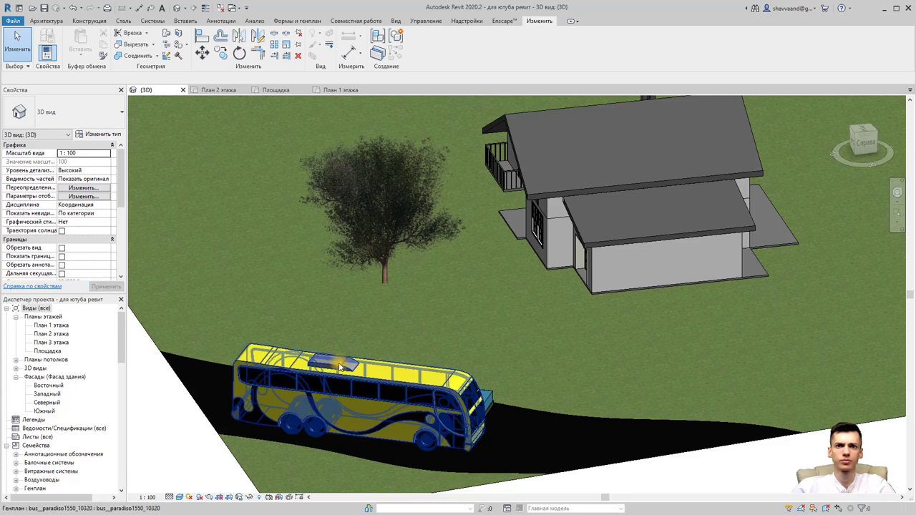
scroll(341, 366, up, 2)
click(345, 370)
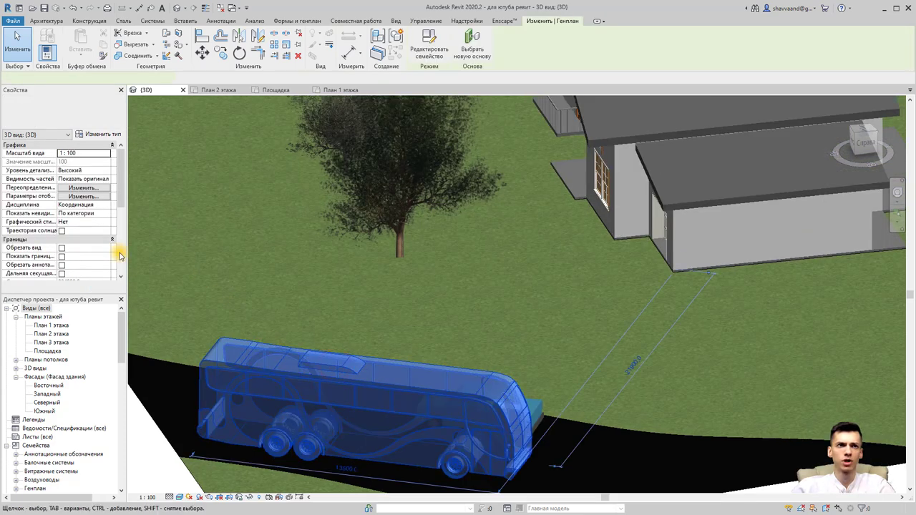
click(288, 256)
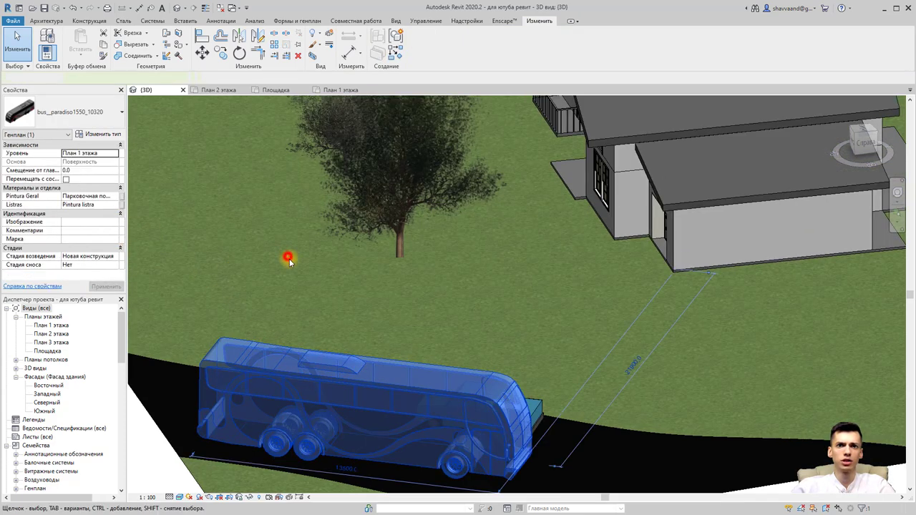
click(323, 363)
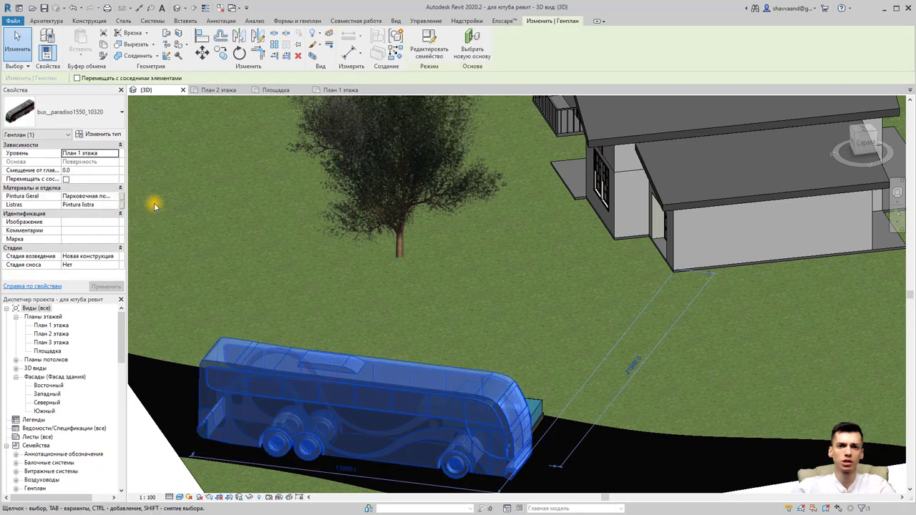
click(253, 265)
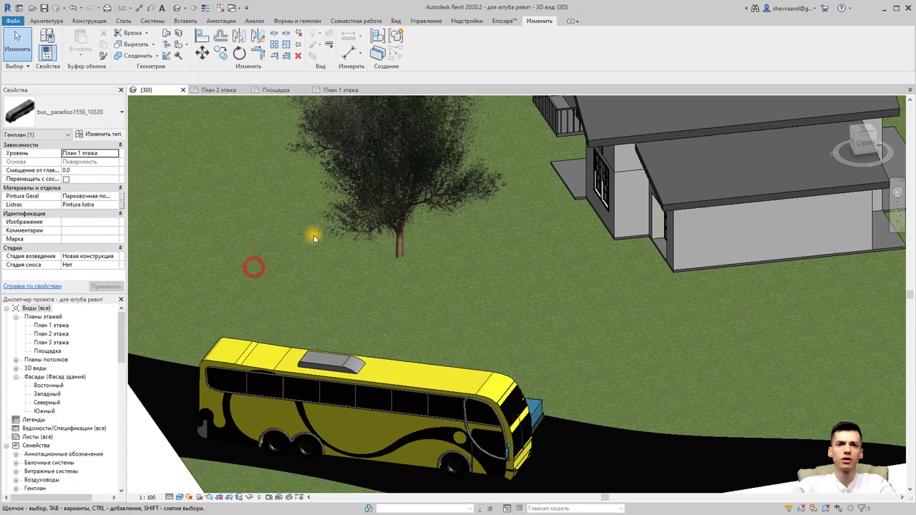
click(330, 370)
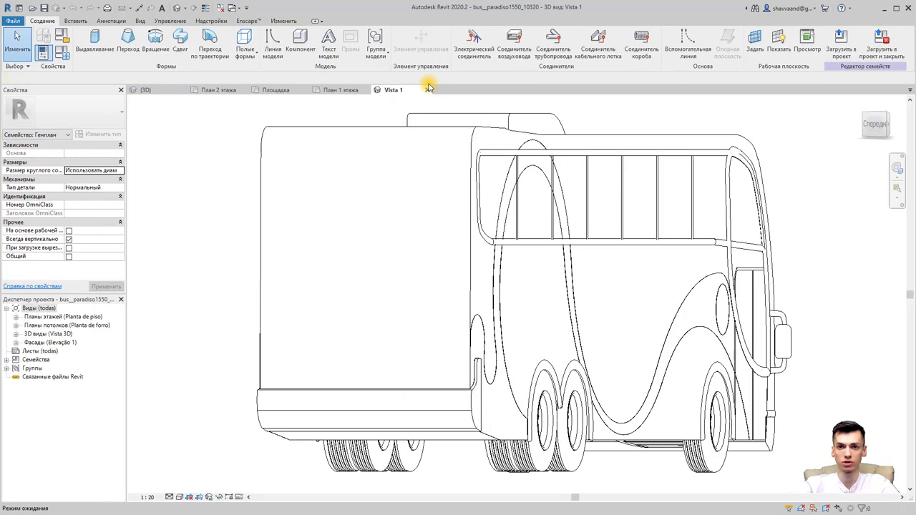
Select the roof hatch, abandon linking its material to a parameter, and reload the family without saving.
scroll(509, 179, up, 3)
shift+middle_drag(509, 180, 470, 163)
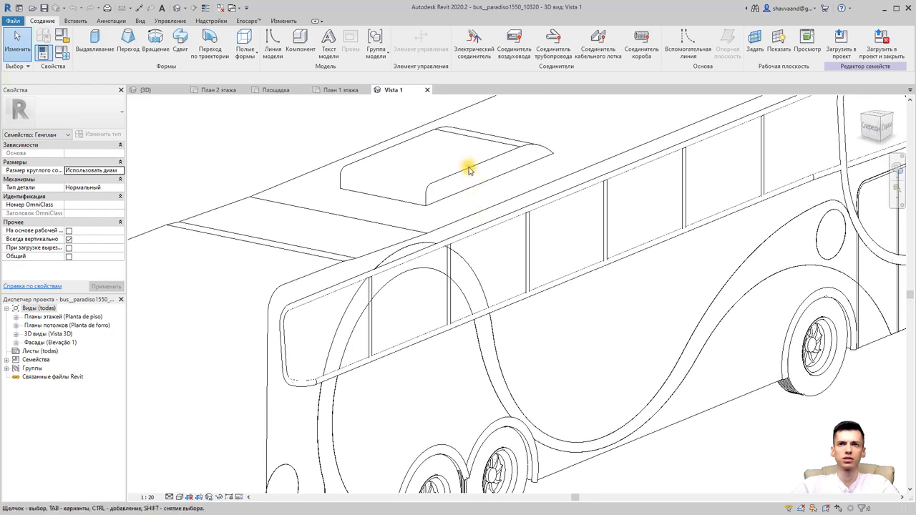
click(467, 170)
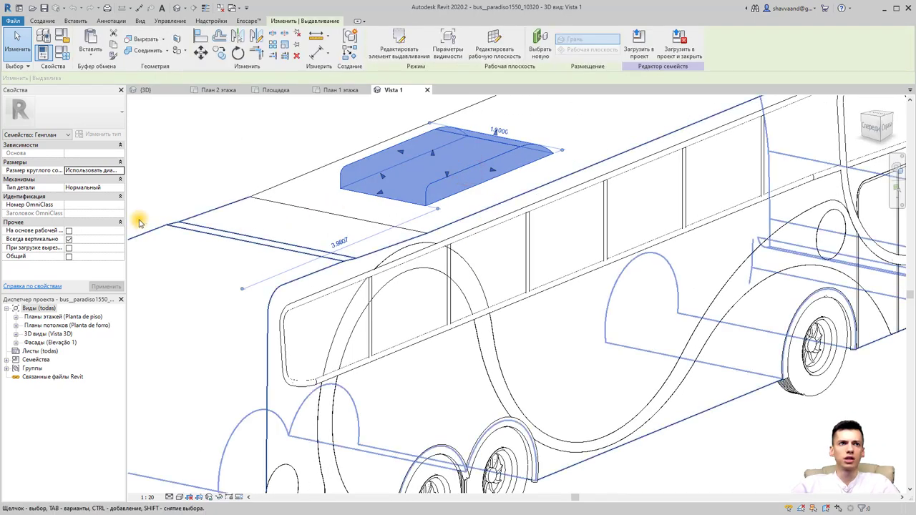
click(263, 132)
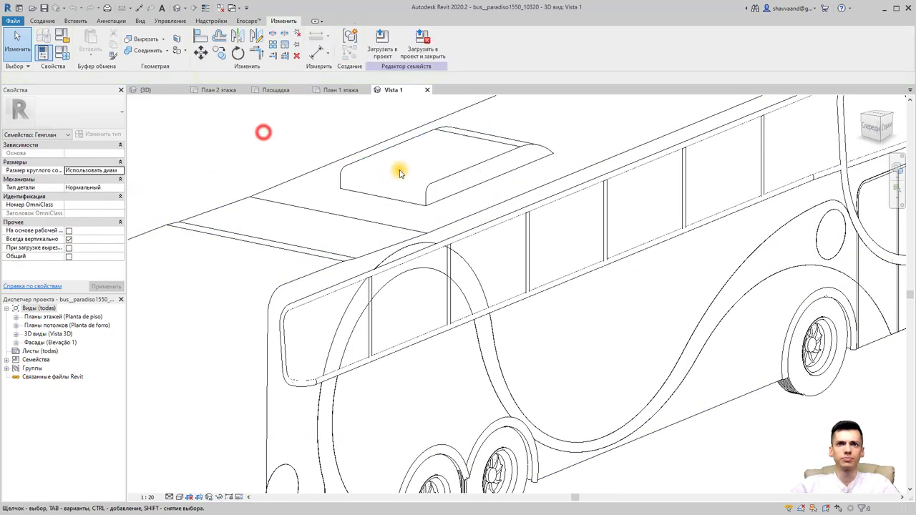
click(415, 192)
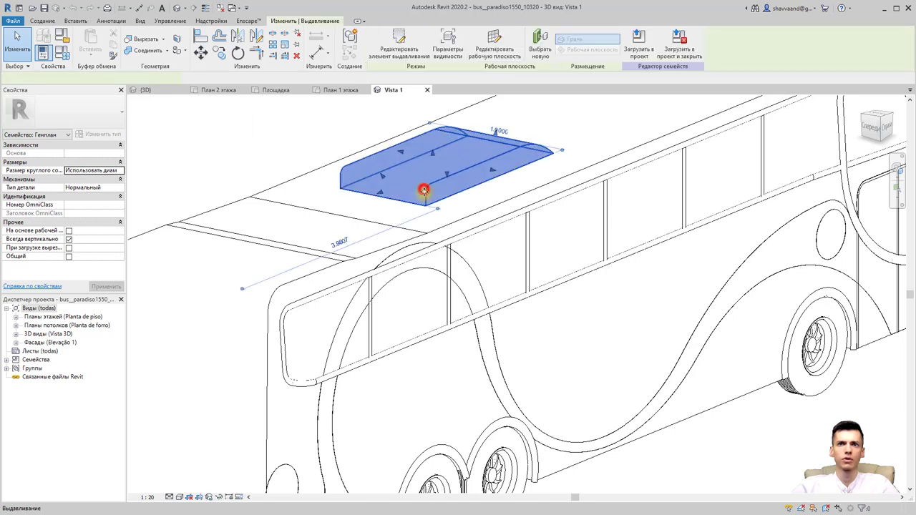
click(121, 214)
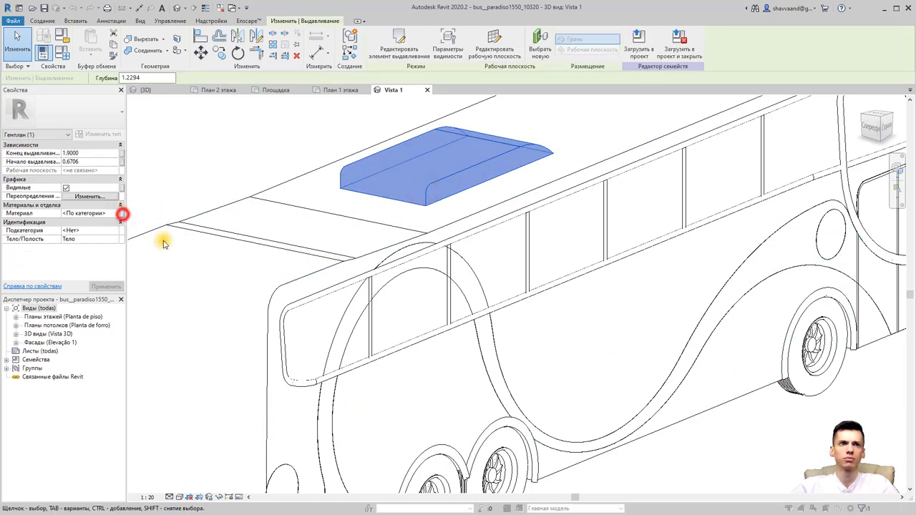
text(крышка)
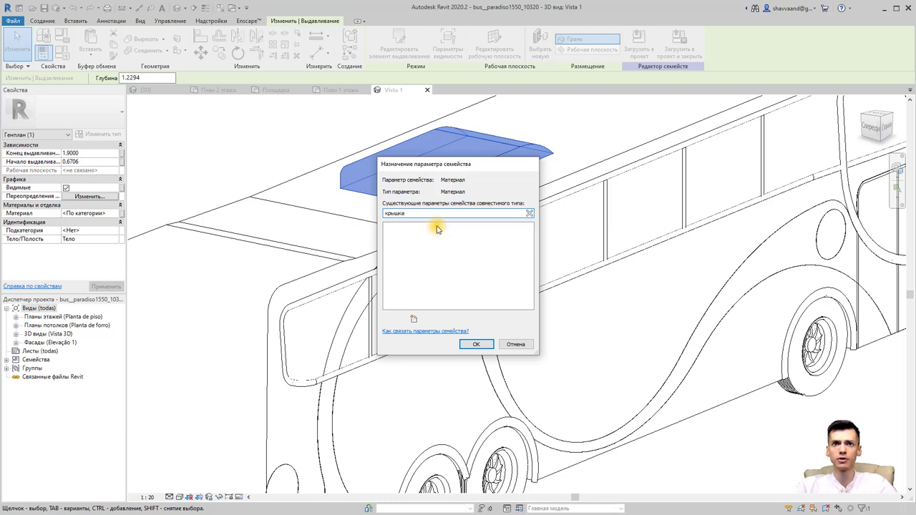
key(Escape)
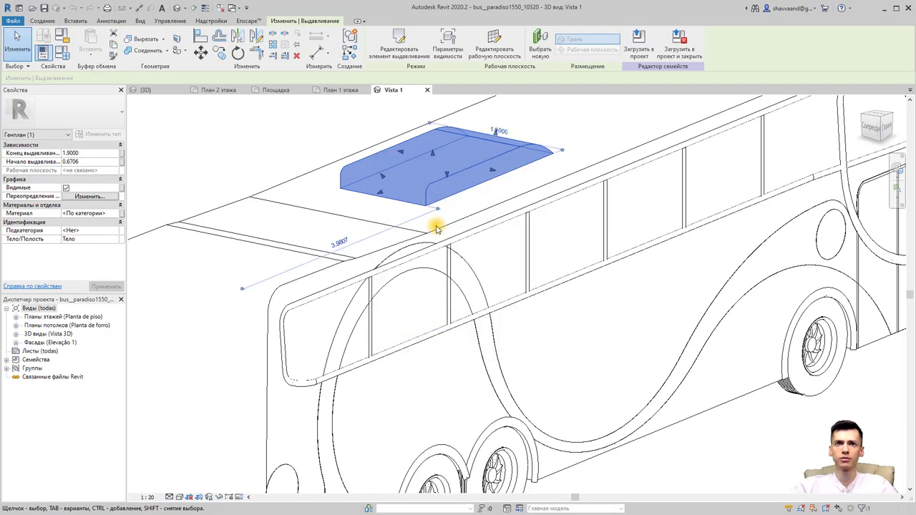
click(677, 43)
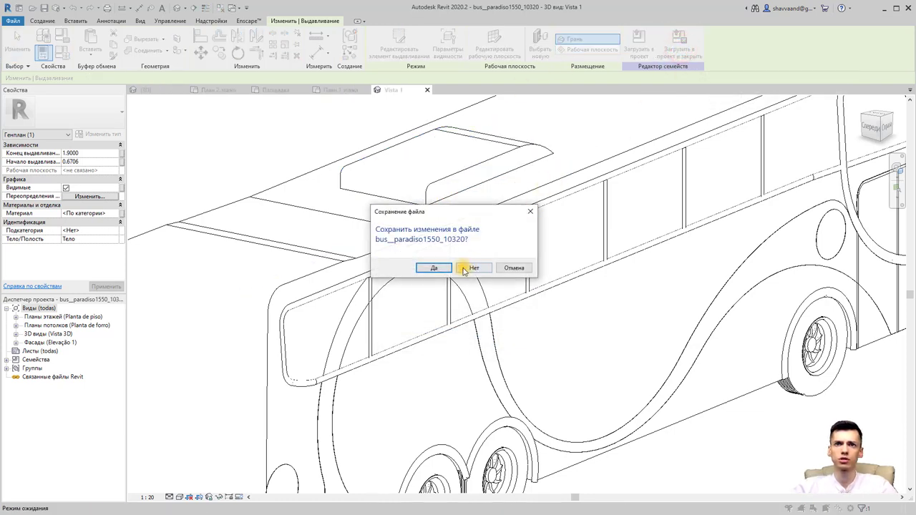
click(472, 266)
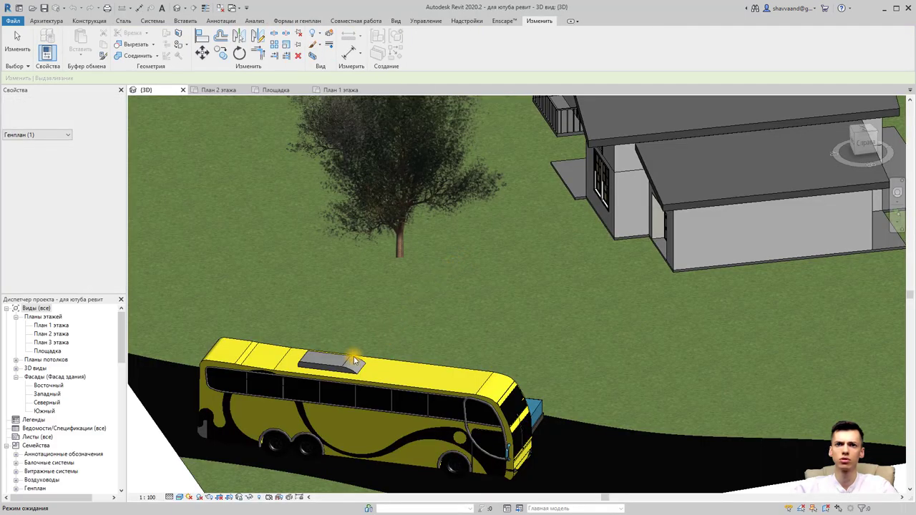
Select the bus, glance at its type properties, then open the bus family for editing.
click(345, 365)
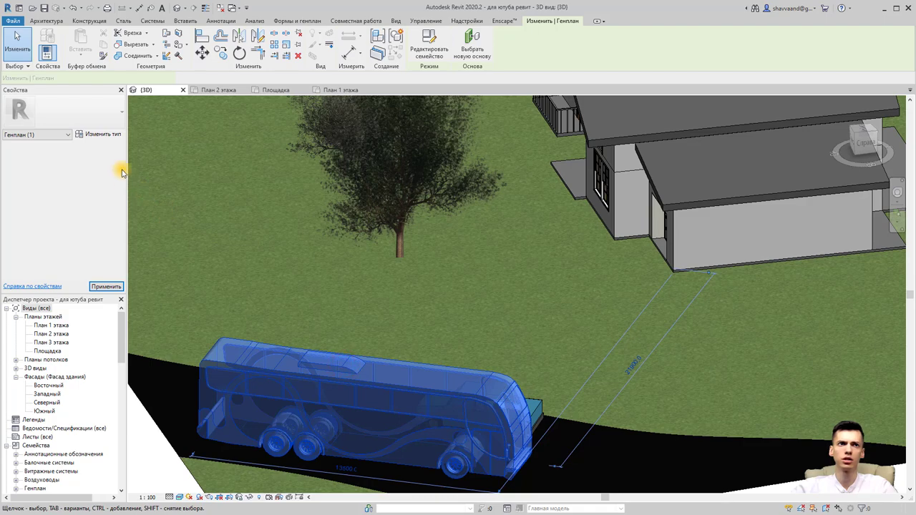
click(113, 136)
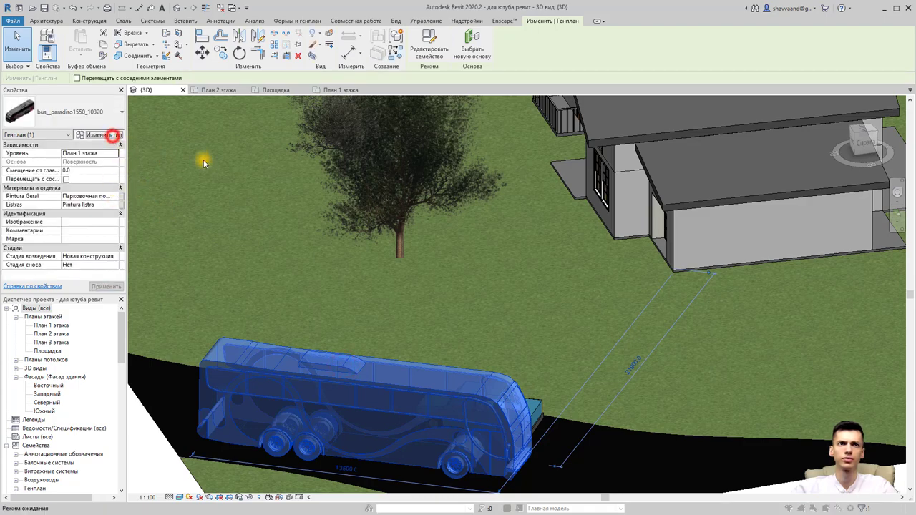
click(596, 67)
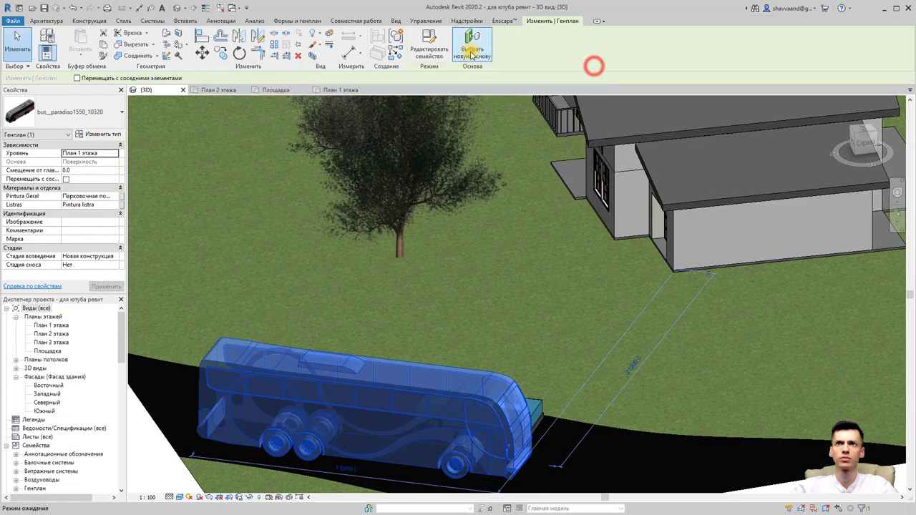
click(436, 56)
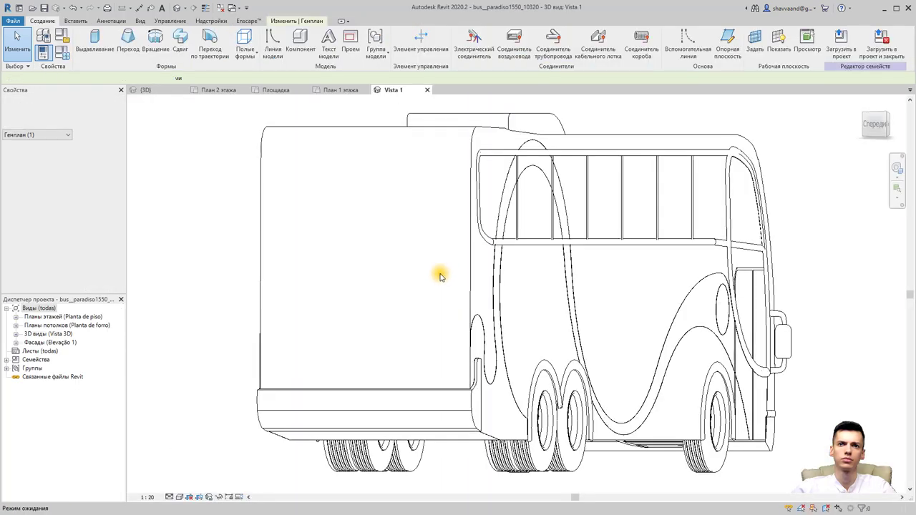
Link the roof hatch material to a new family parameter named крышка.
click(513, 115)
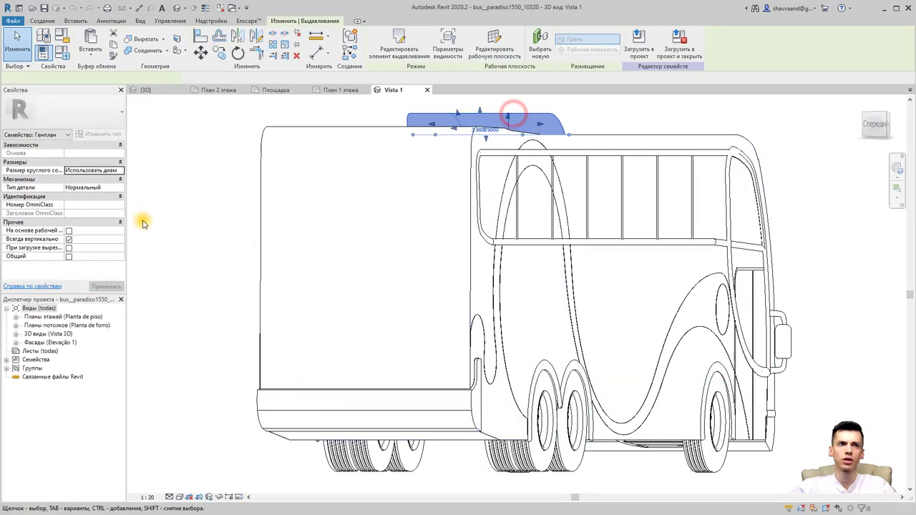
click(120, 213)
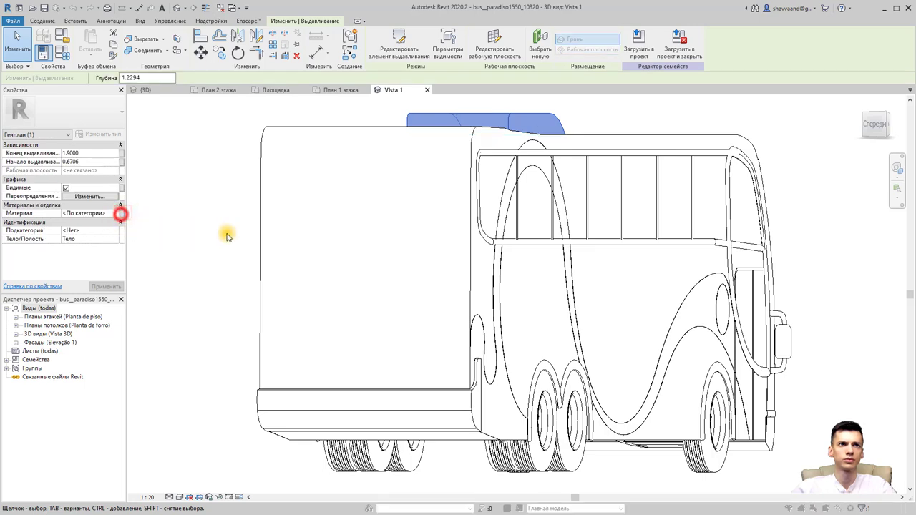
click(420, 319)
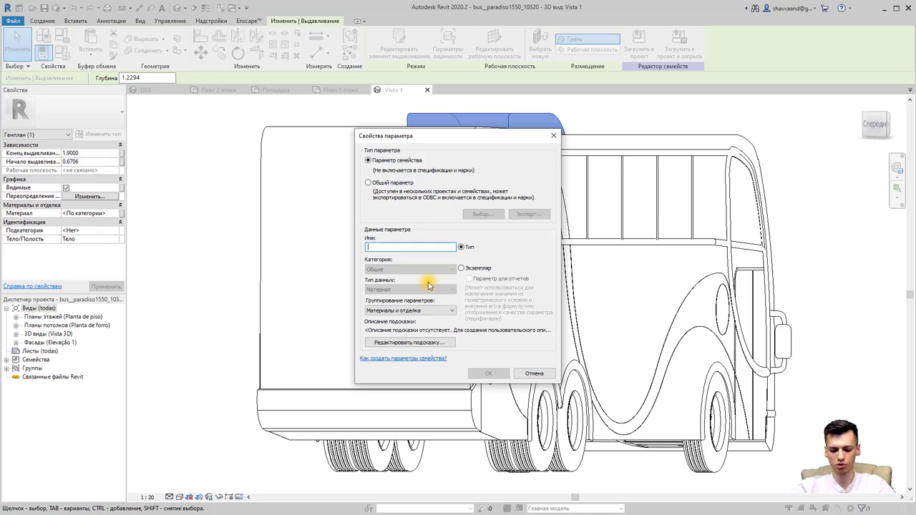
text(крышка)
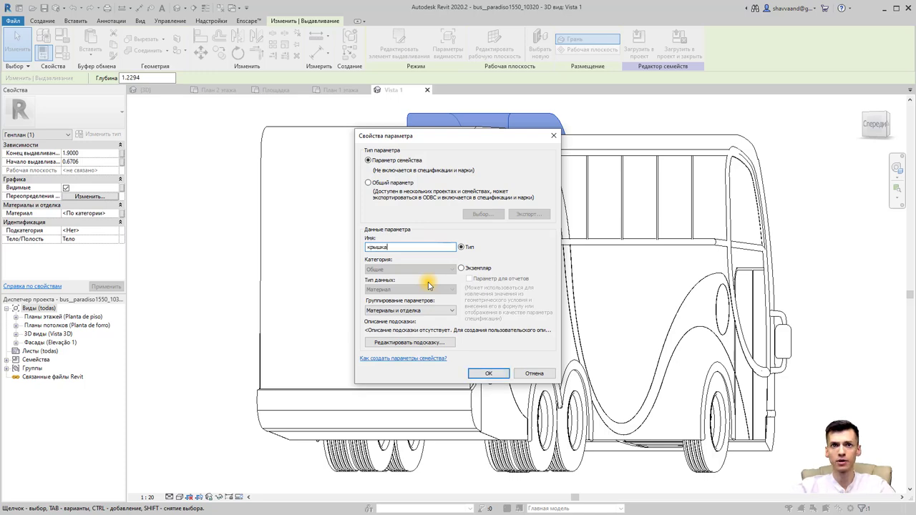
key(Return)
click(476, 344)
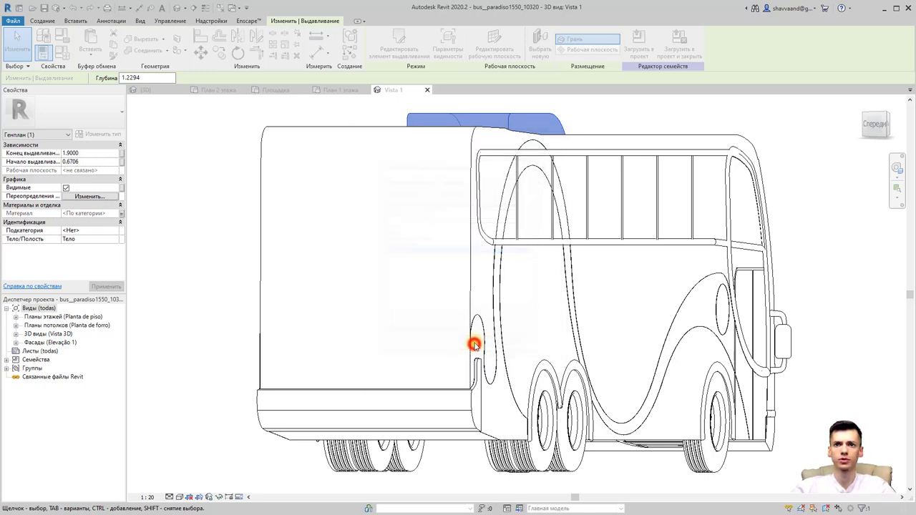
Load the family into the project, saving it and overwriting the existing file.
click(683, 48)
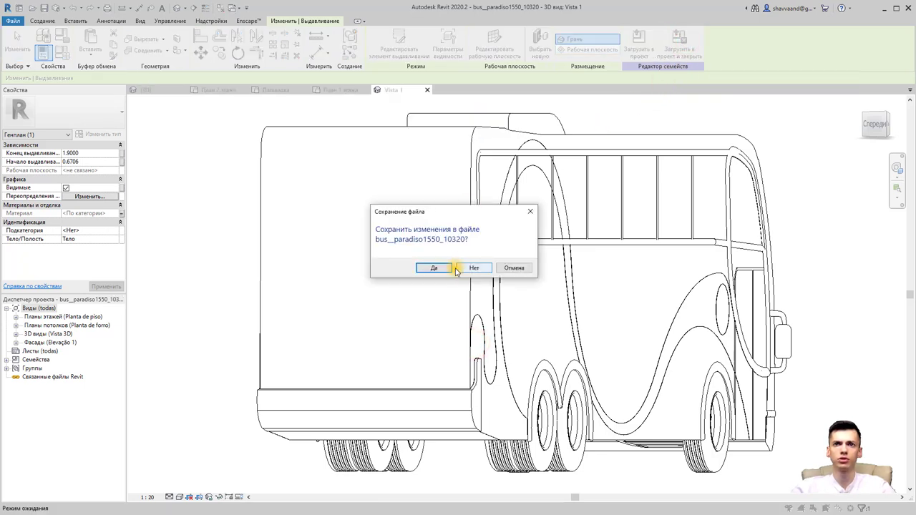
click(435, 267)
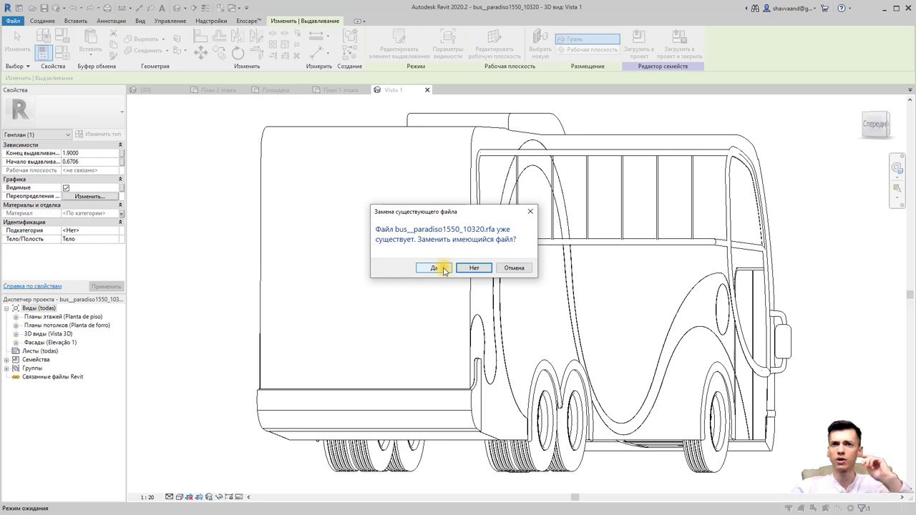
click(443, 268)
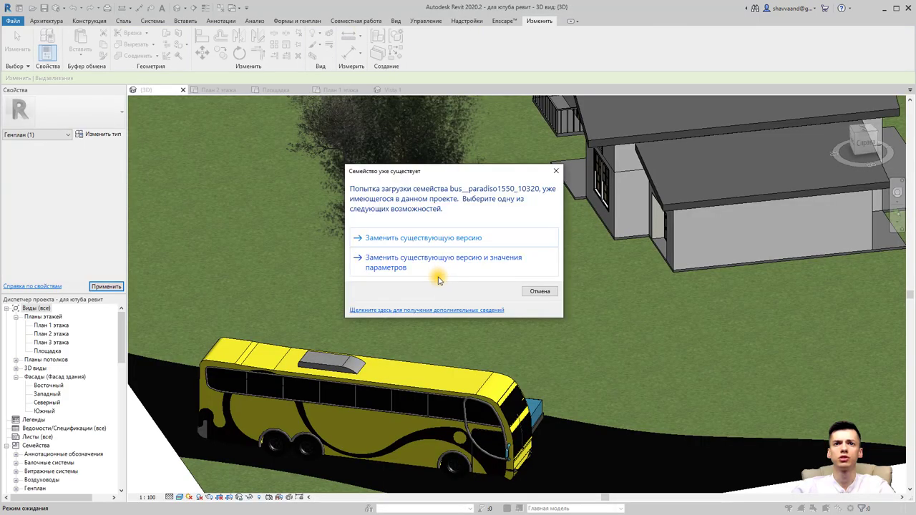
Overwrite the existing bus family version along with its parameter values.
click(415, 264)
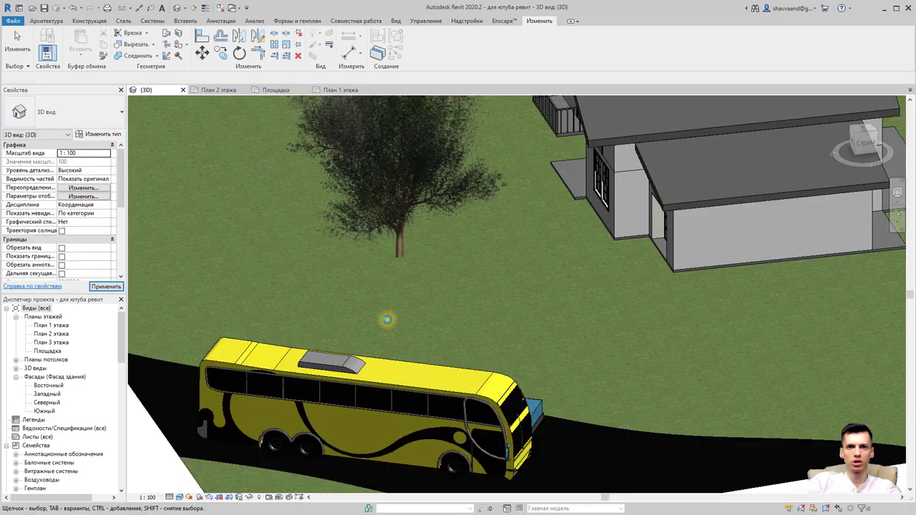
Set the bus type's крышка roof-hatch material to Сталь, хромированная in Type Properties.
click(332, 367)
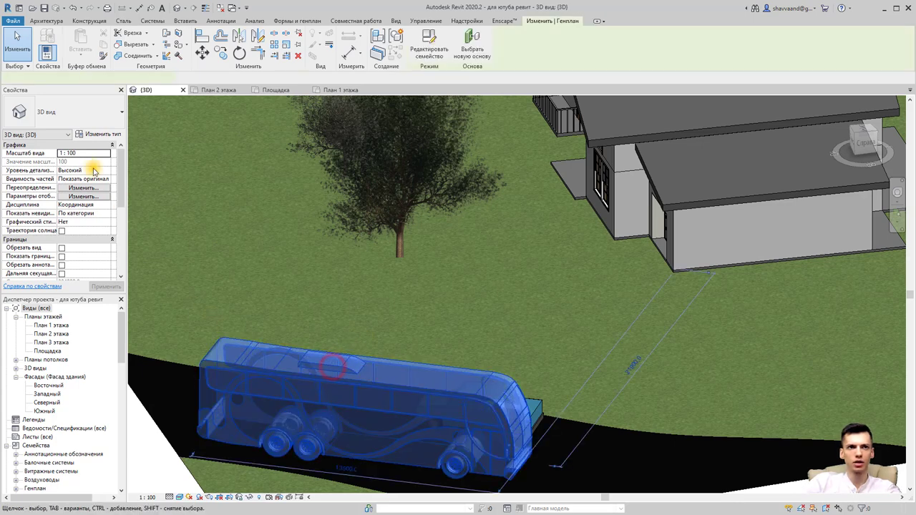
click(100, 136)
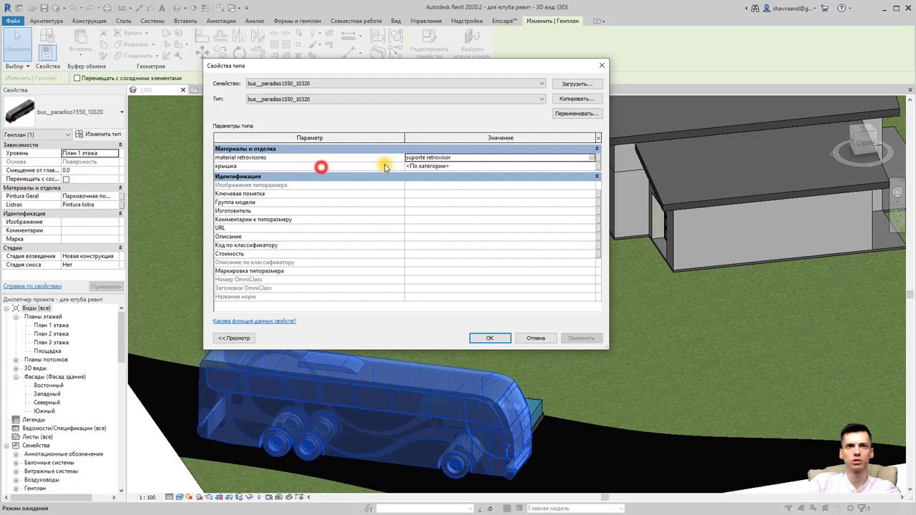
click(591, 165)
click(591, 165)
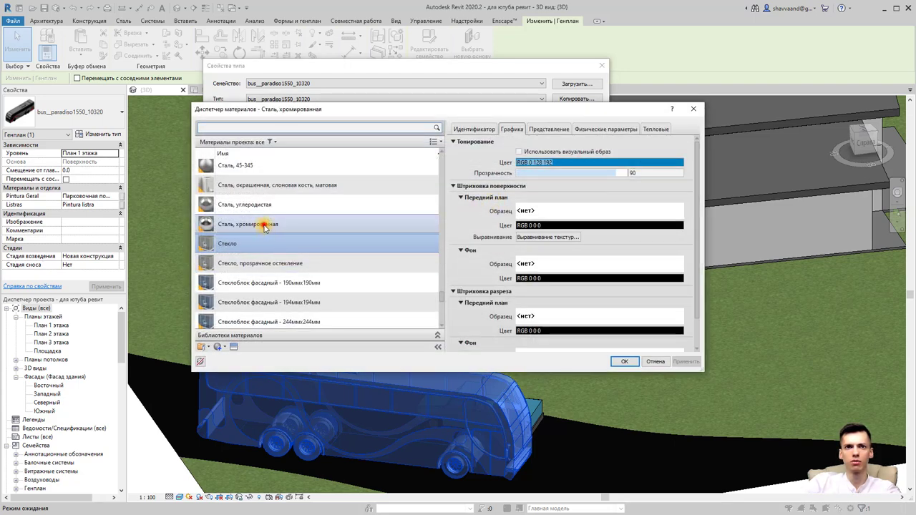
double_click(264, 226)
click(476, 337)
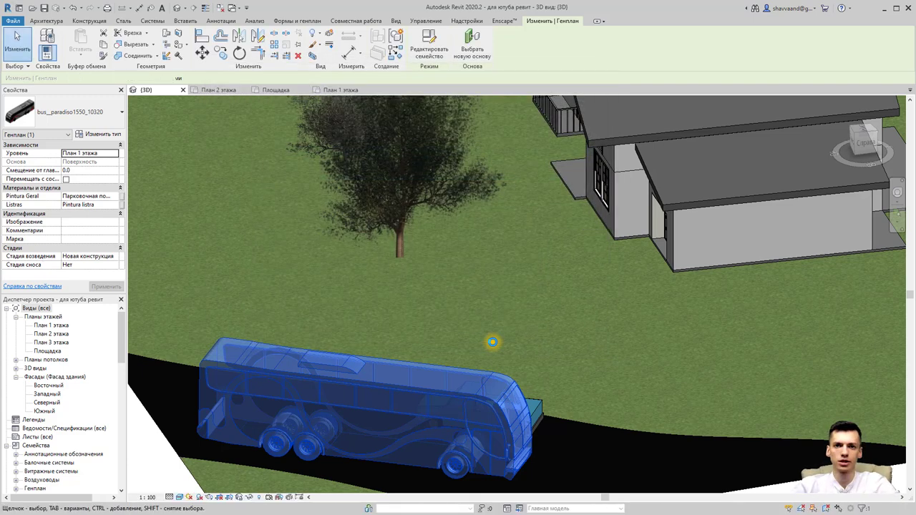
click(506, 317)
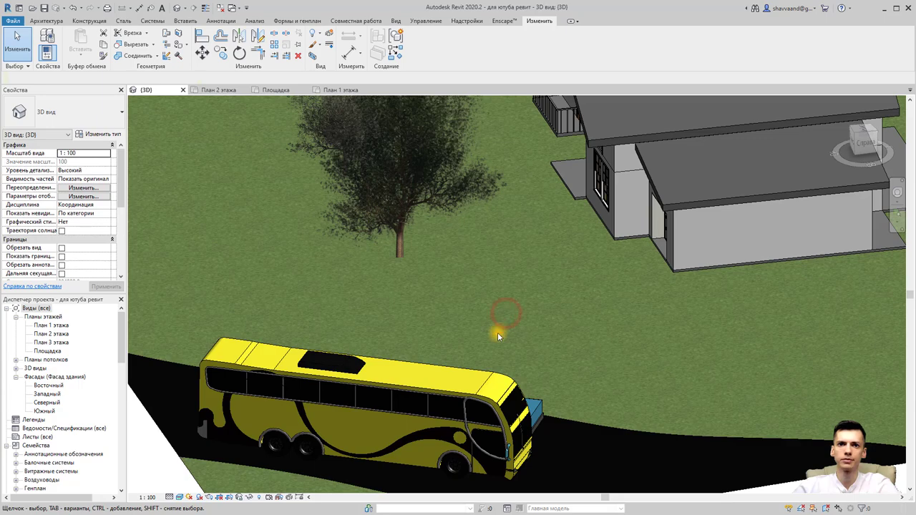
scroll(379, 354, up, 5)
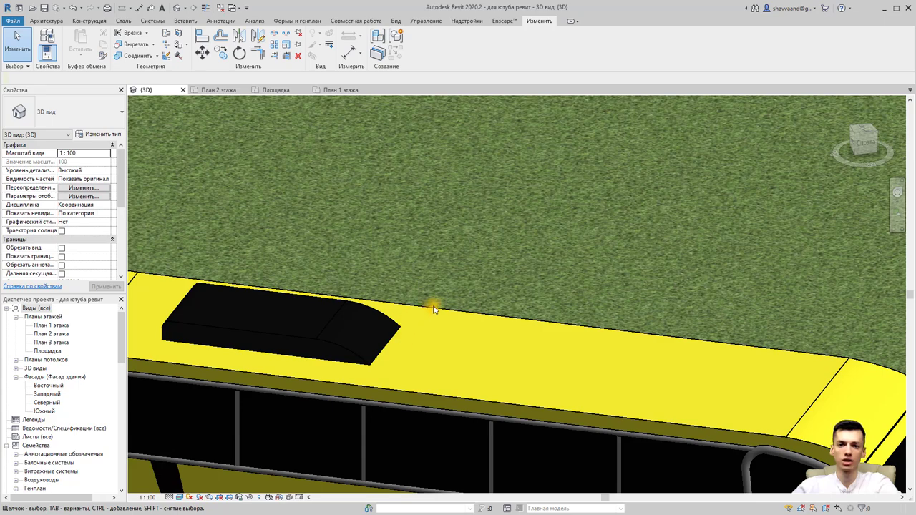
scroll(438, 305, down, 3)
scroll(440, 305, down, 5)
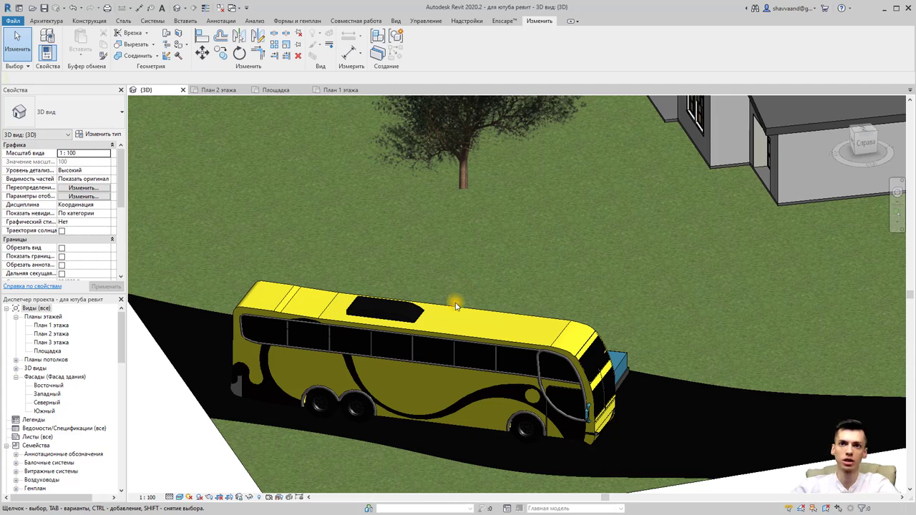
click(453, 331)
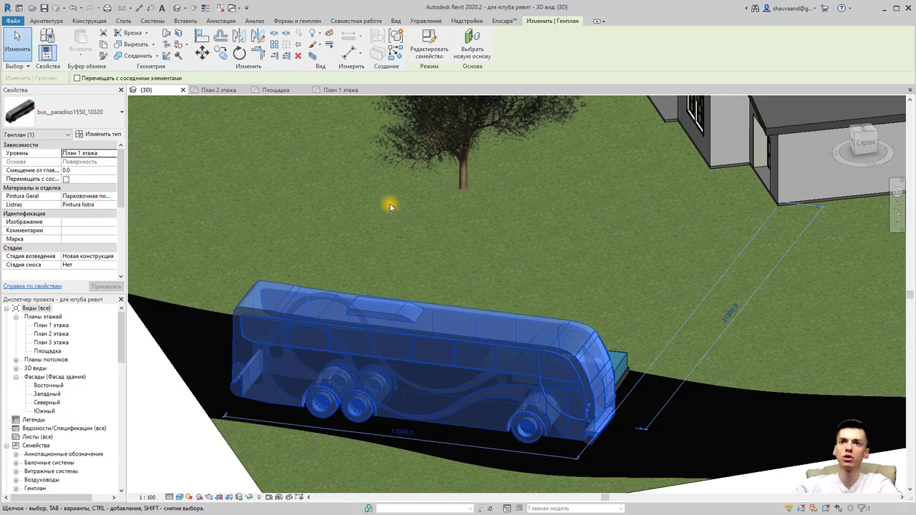
click(434, 203)
shift+middle_drag(434, 204, 558, 248)
scroll(558, 247, down, 2)
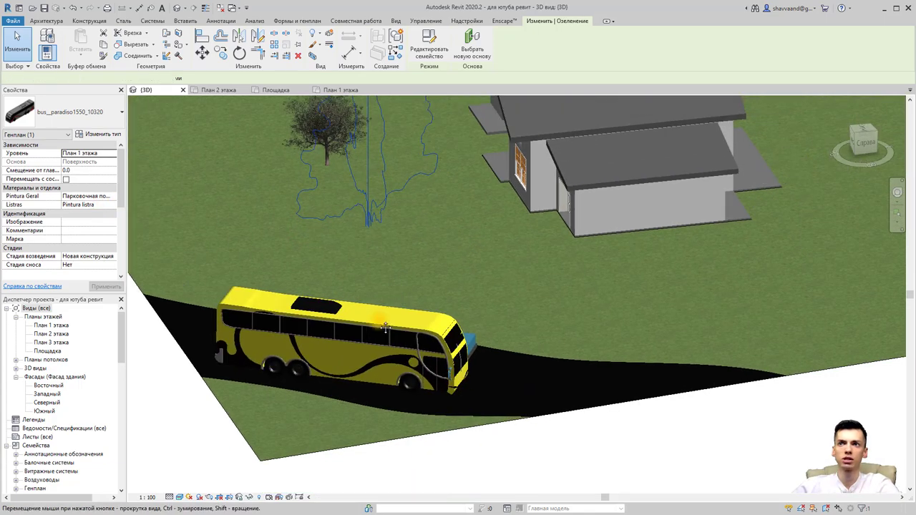
scroll(465, 301, down, 2)
scroll(368, 344, down, 2)
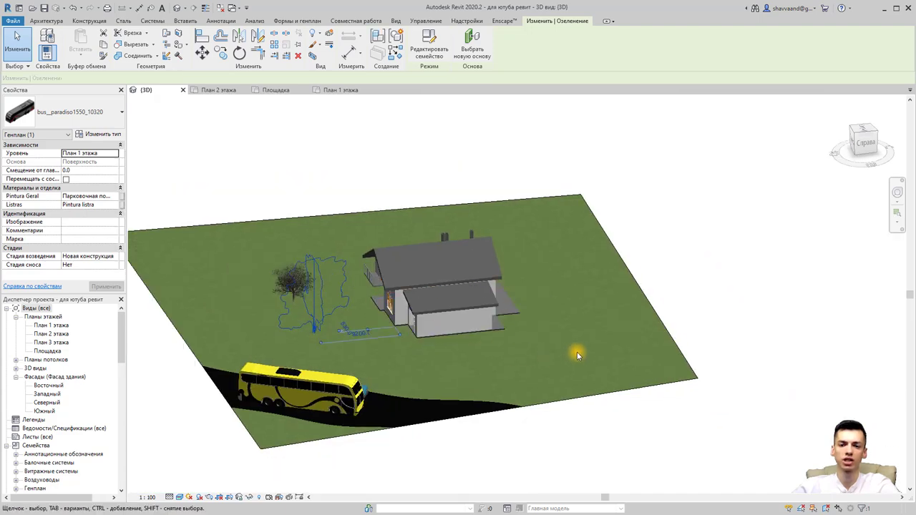